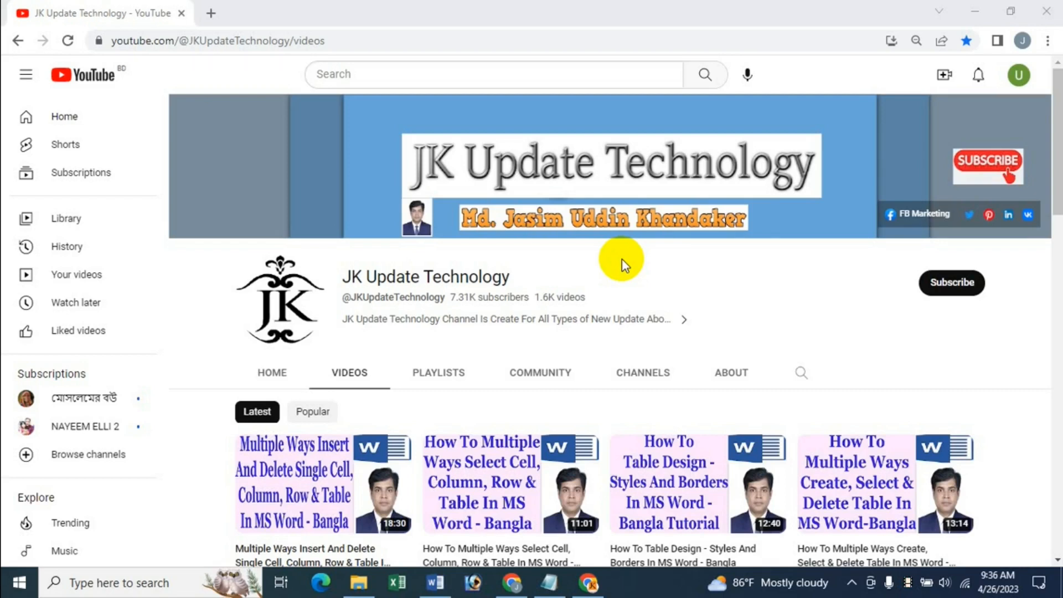
Browse the channel's video list in the browser, and return to the Table Data document in Word.
left_click(436, 582)
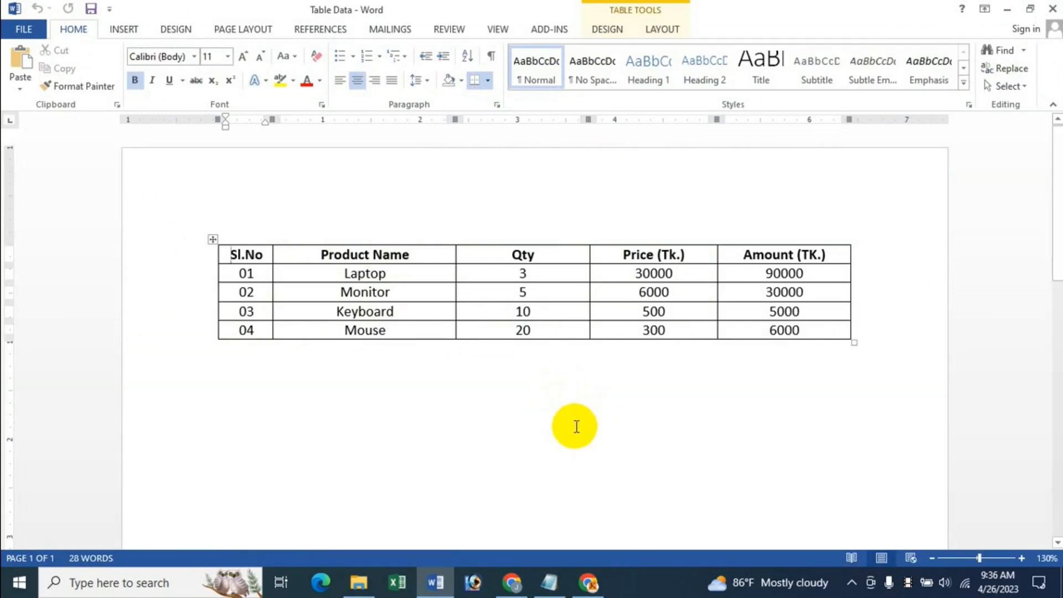
left_click(522, 589)
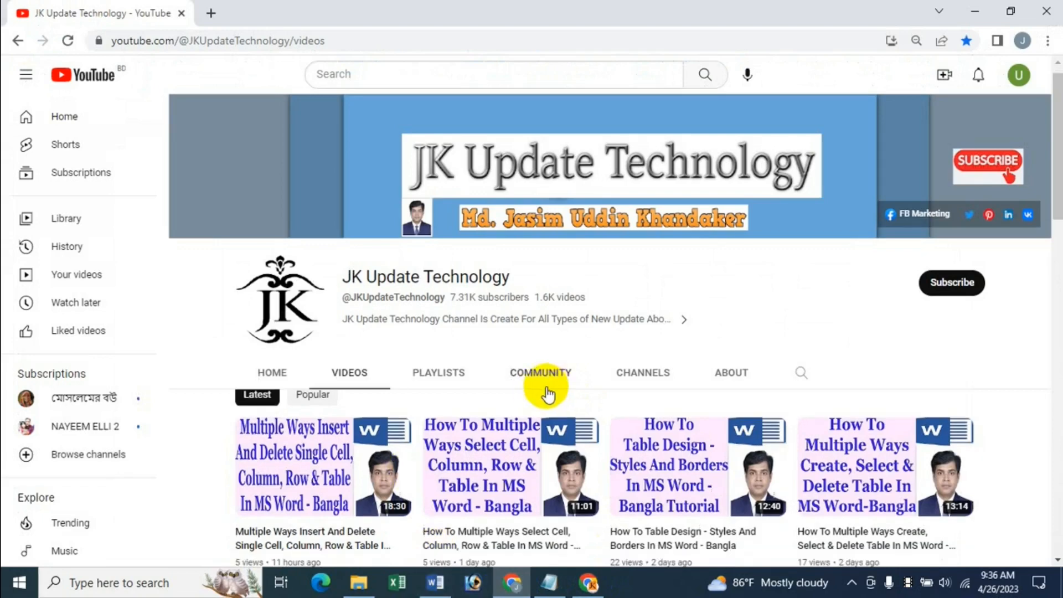
scroll(541, 391, "down", 3)
scroll(540, 278, "up", 2)
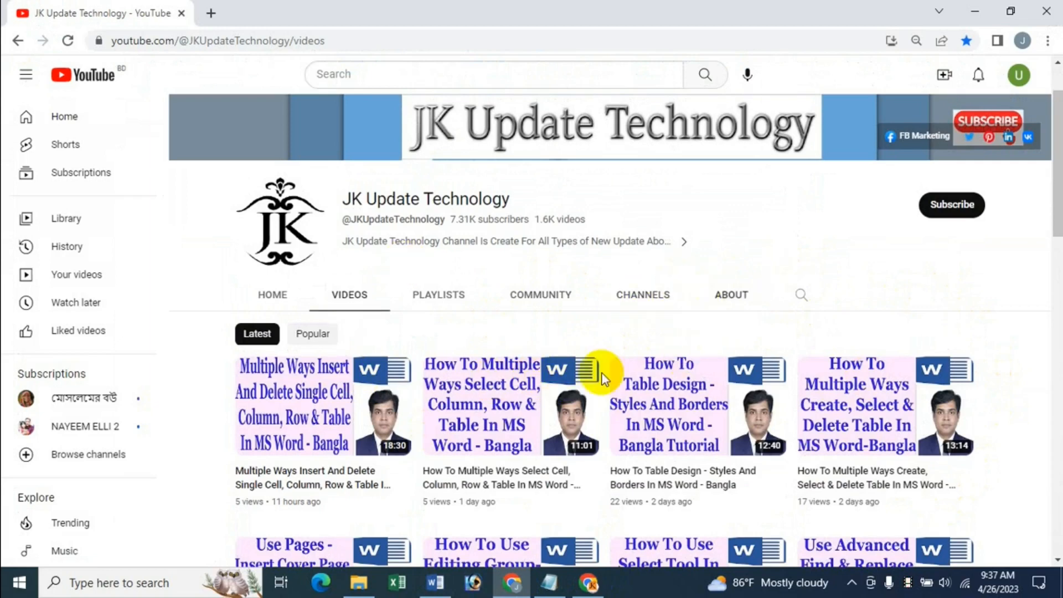
left_click(496, 572)
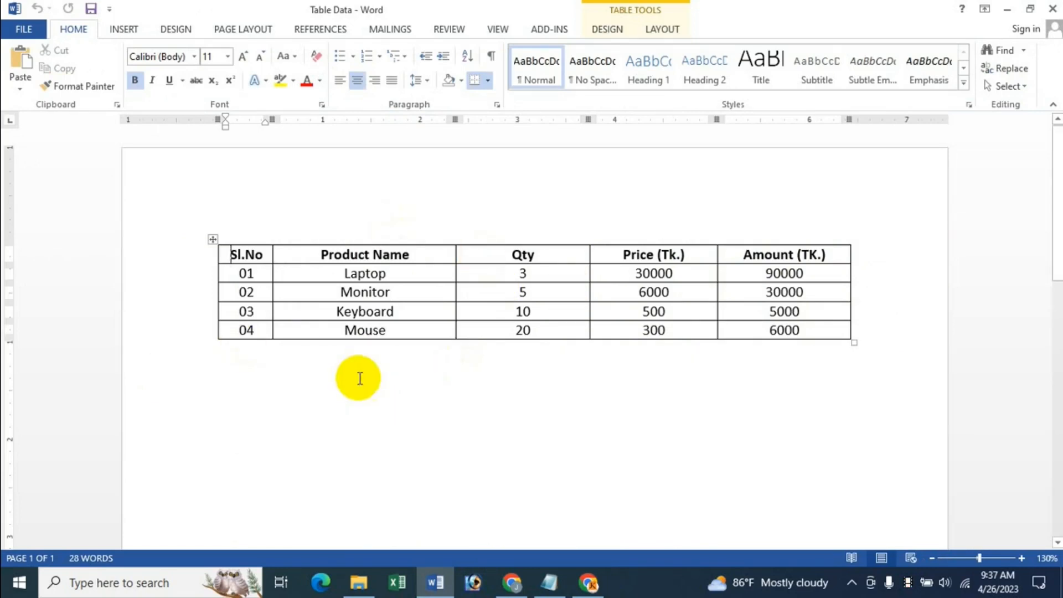
Insert two blank columns before the Qty column, using the Qty and Price (Tk.) columns as the selection.
left_click(230, 368)
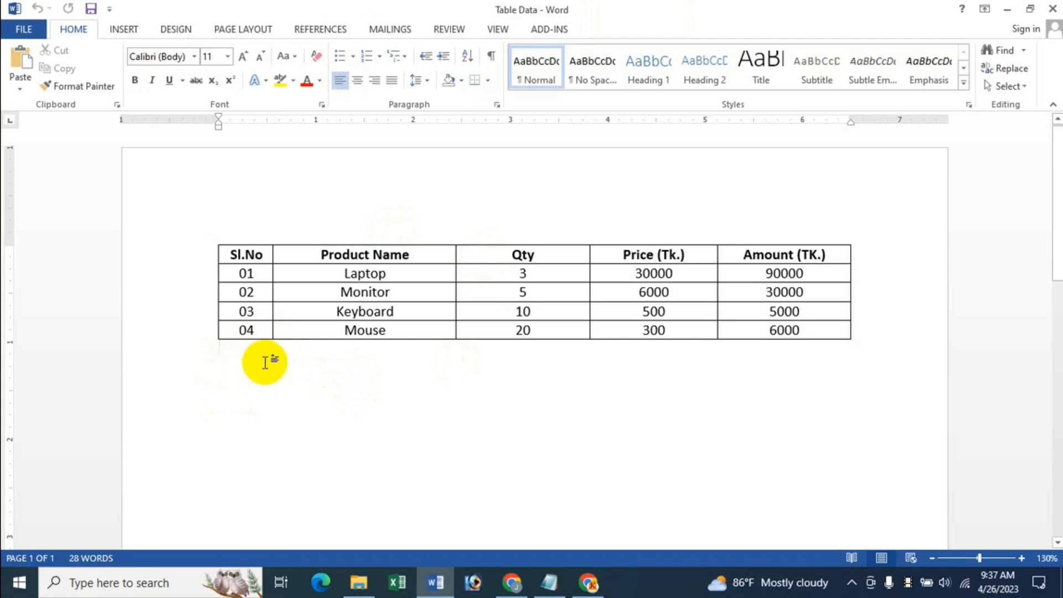
left_click(305, 292)
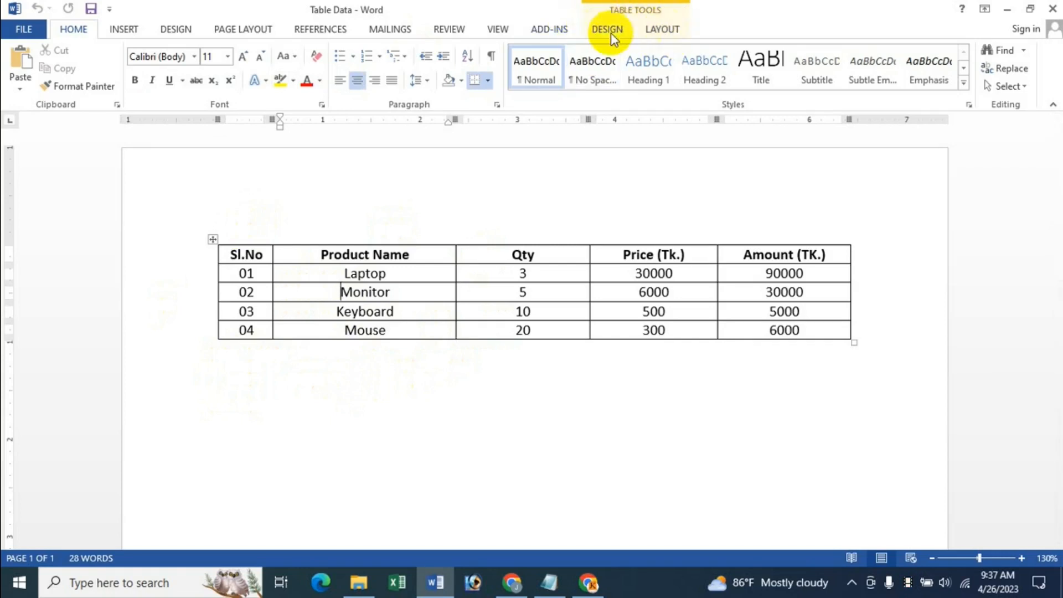
left_click(661, 31)
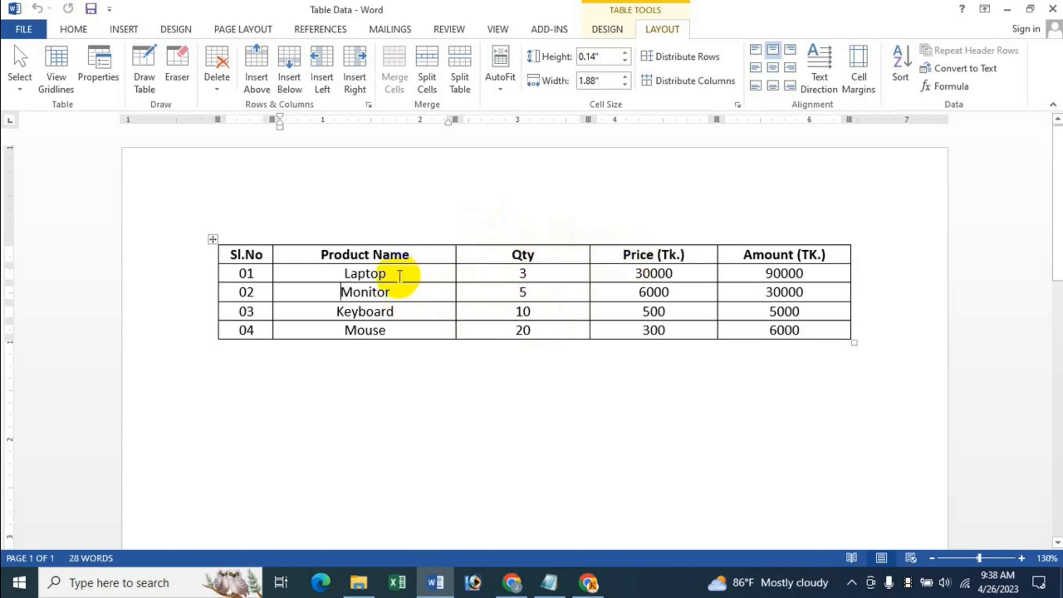
left_click(520, 254)
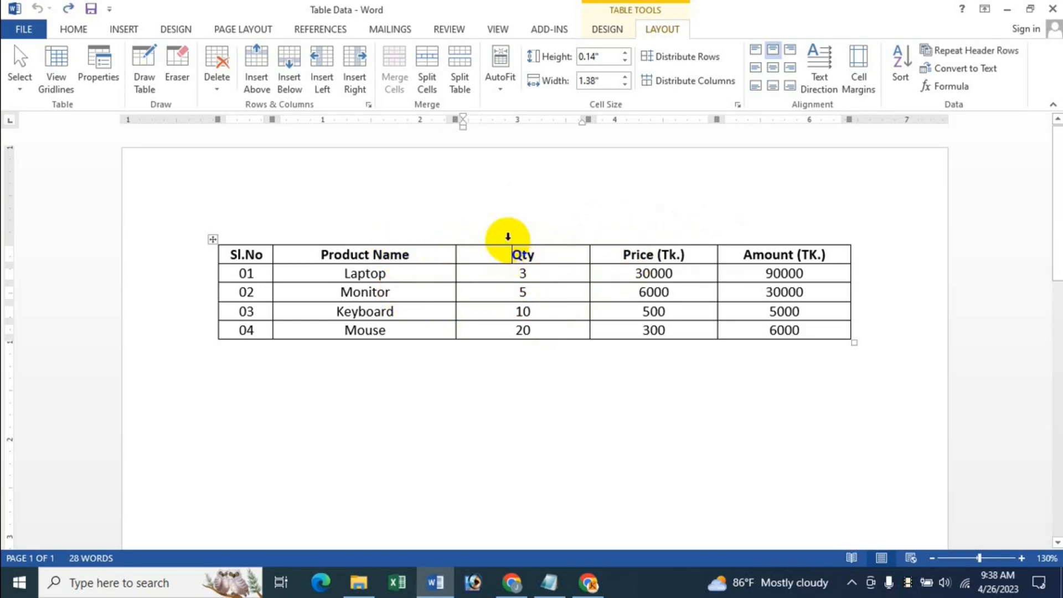
left_click(508, 237)
left_click_drag(510, 239, 637, 256)
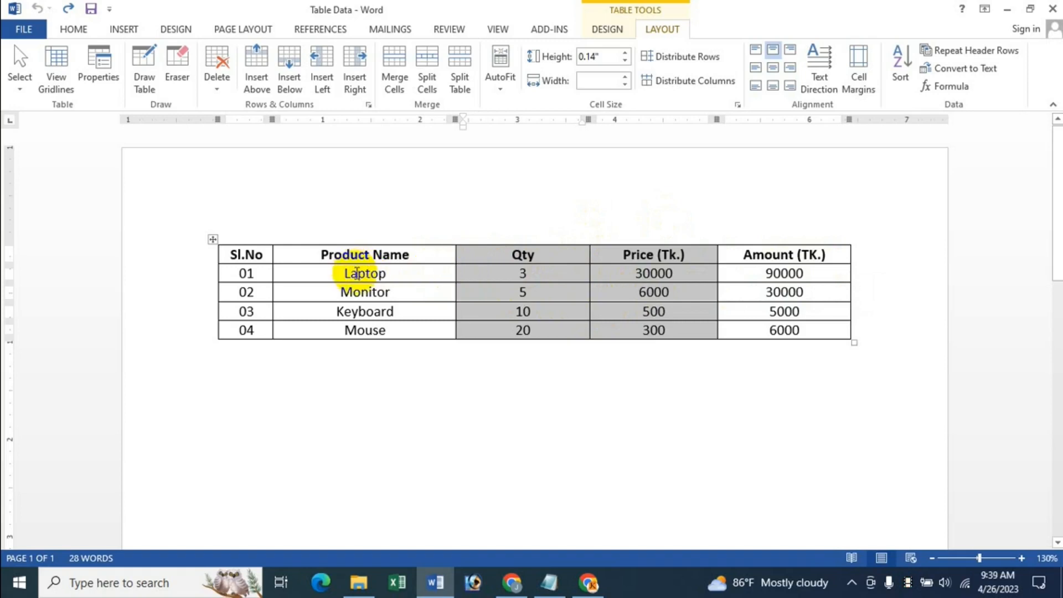
left_click(326, 91)
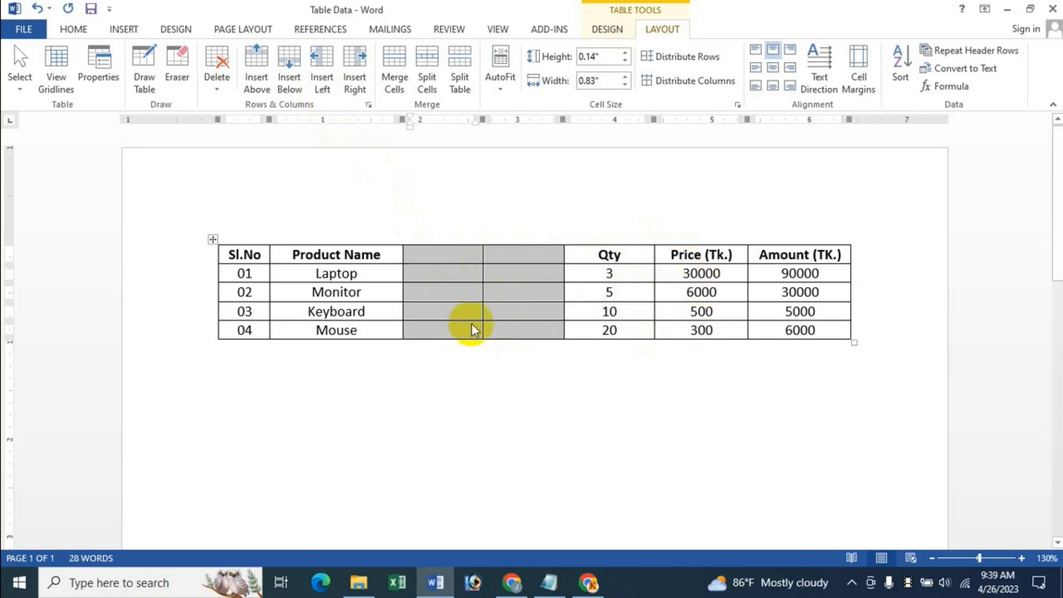
Insert two blank columns after the Price (Tk.) column, with the Qty and Price (Tk.) columns selected.
left_click(610, 273)
left_click(639, 242)
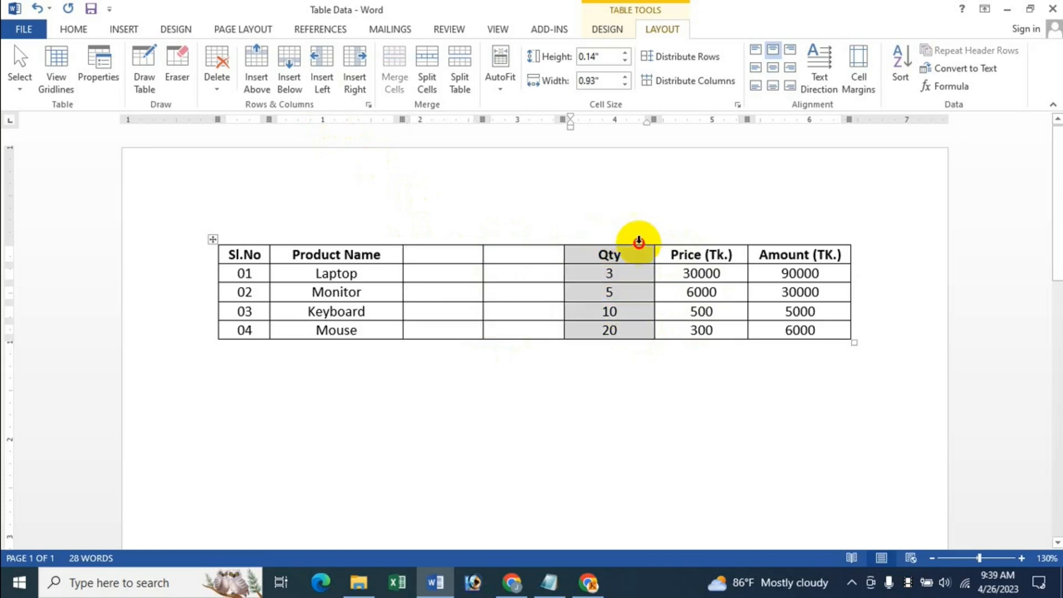
left_click_drag(638, 242, 691, 248)
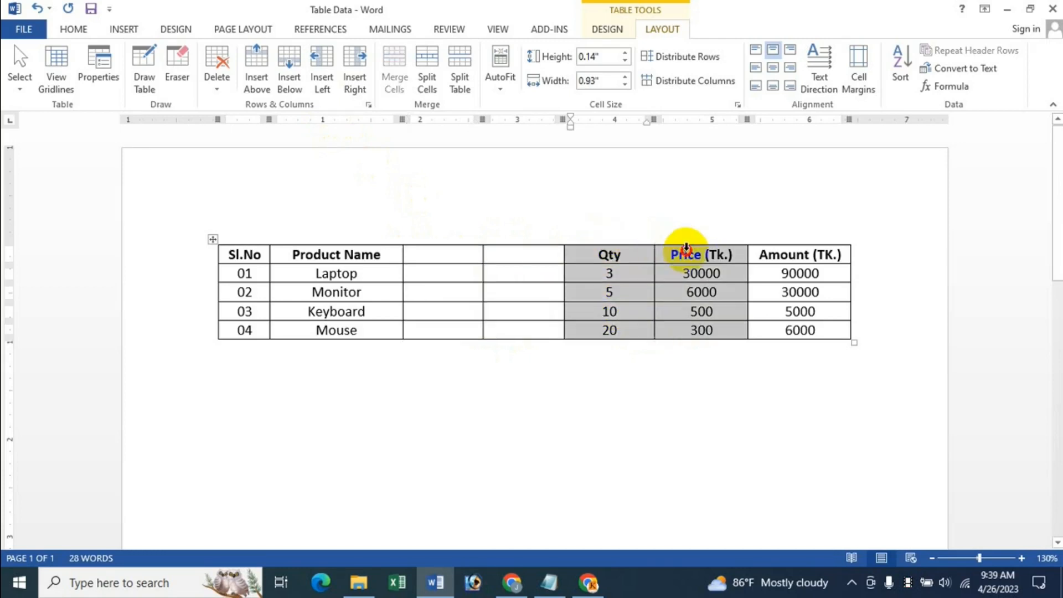
left_click(356, 88)
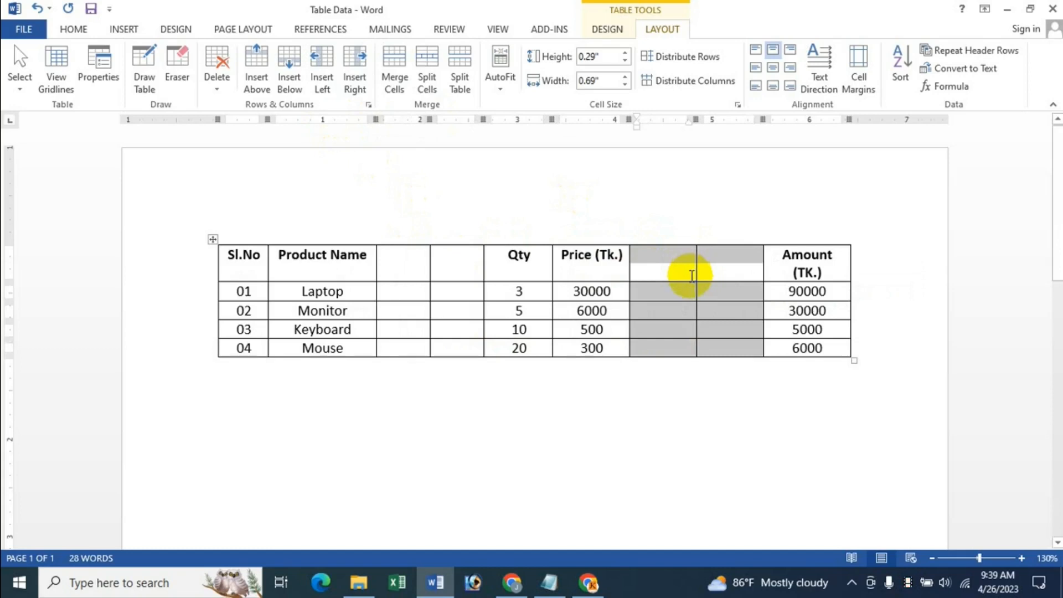
left_click(666, 268)
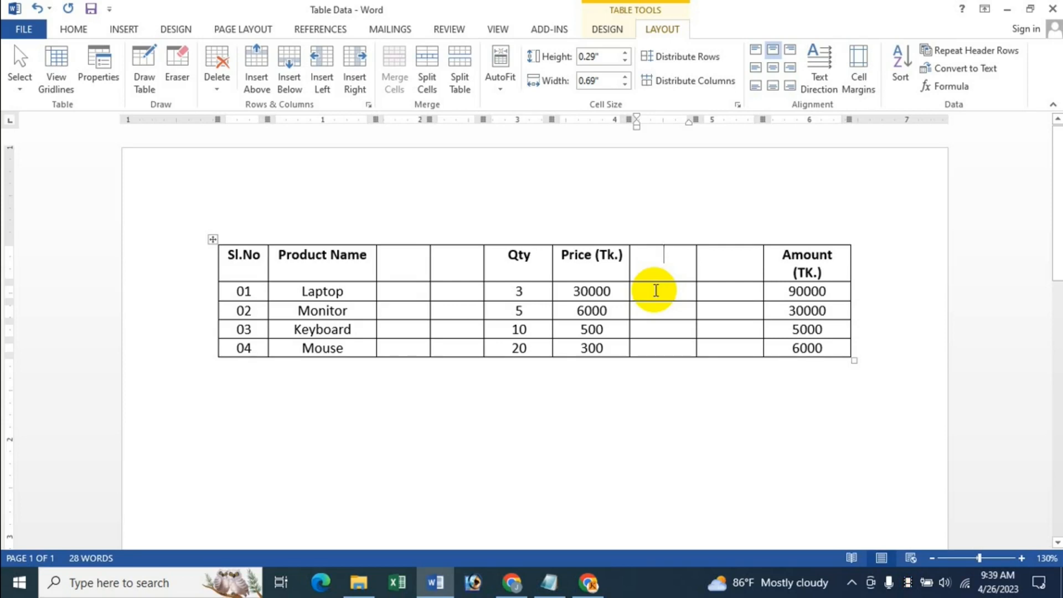
Insert four blank columns before the Sl.No column, using the first four table columns as the selection.
left_click(259, 239)
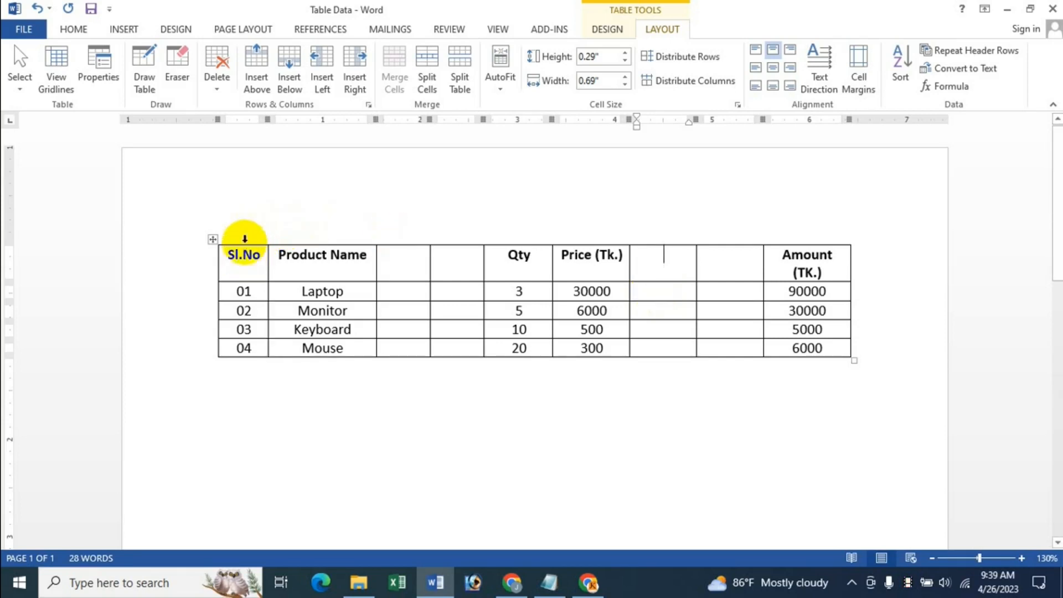
left_click_drag(259, 239, 447, 255)
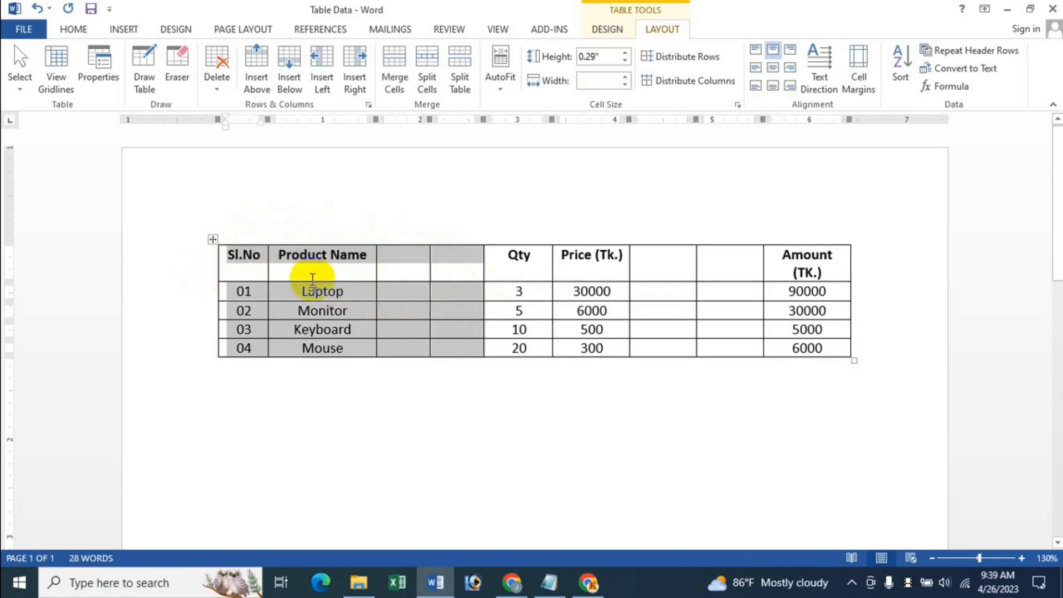
left_click(322, 89)
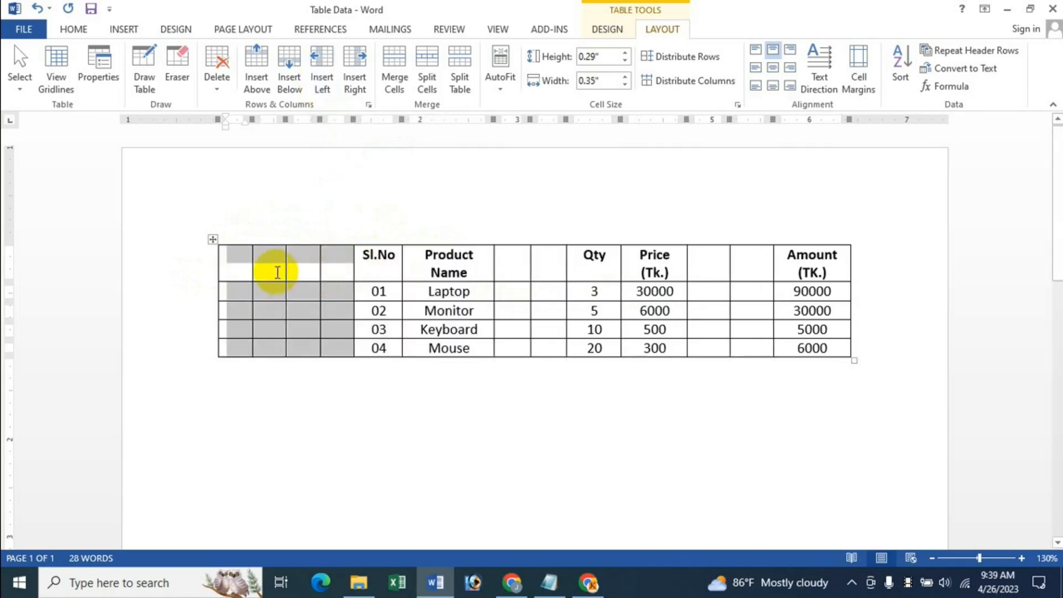
left_click(288, 274)
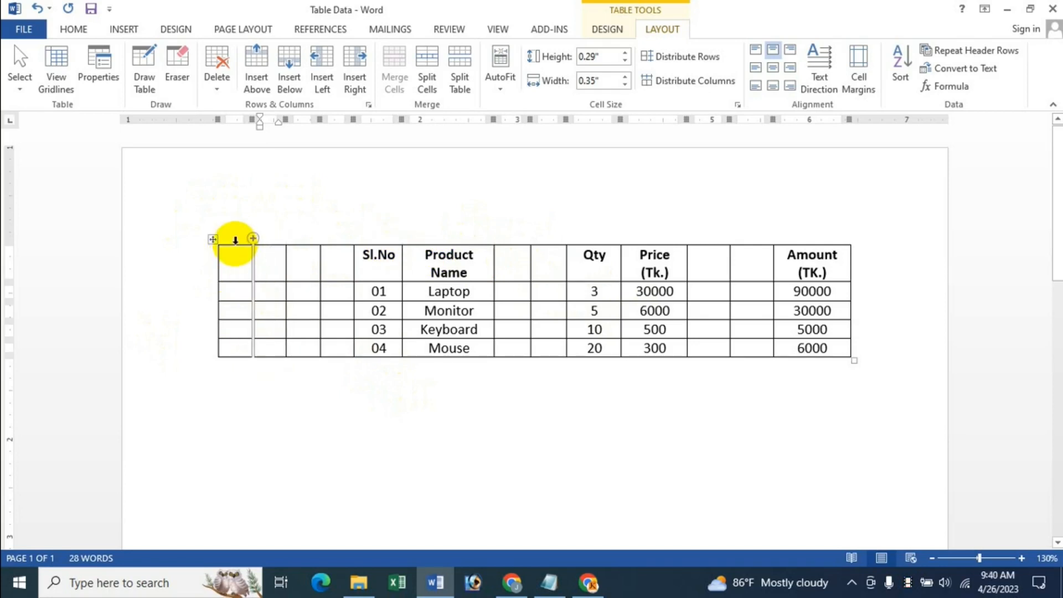
Delete the four blank columns in front of the Sl.No column.
left_click_drag(234, 239, 330, 261)
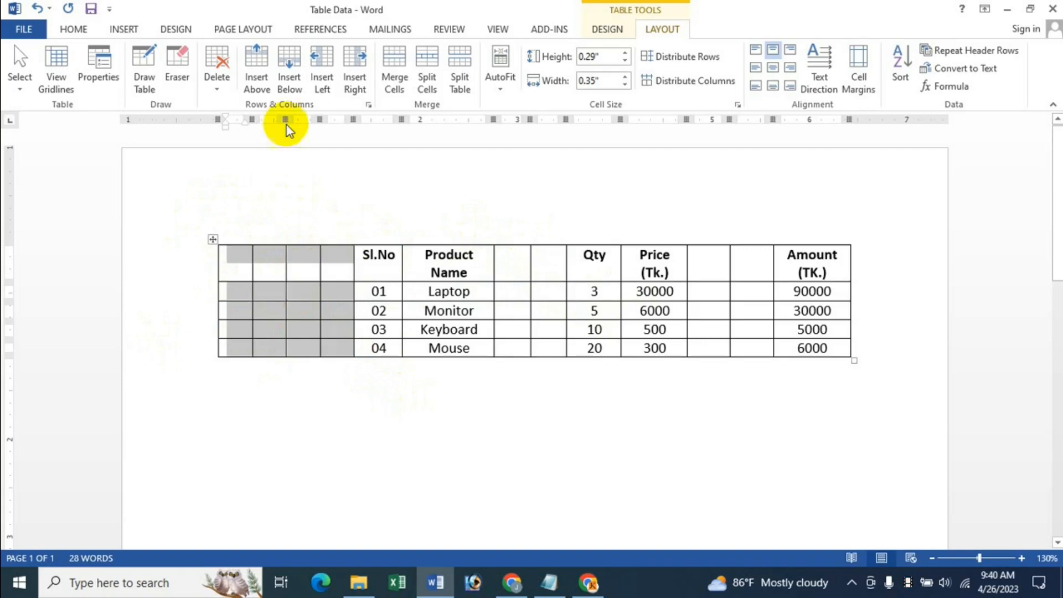
left_click(218, 92)
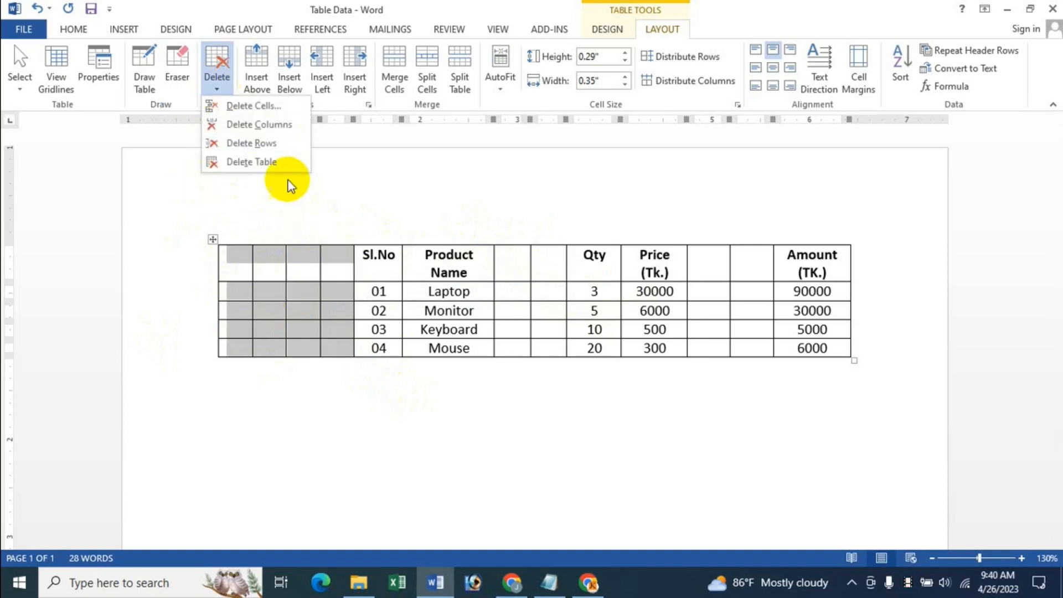
left_click(279, 126)
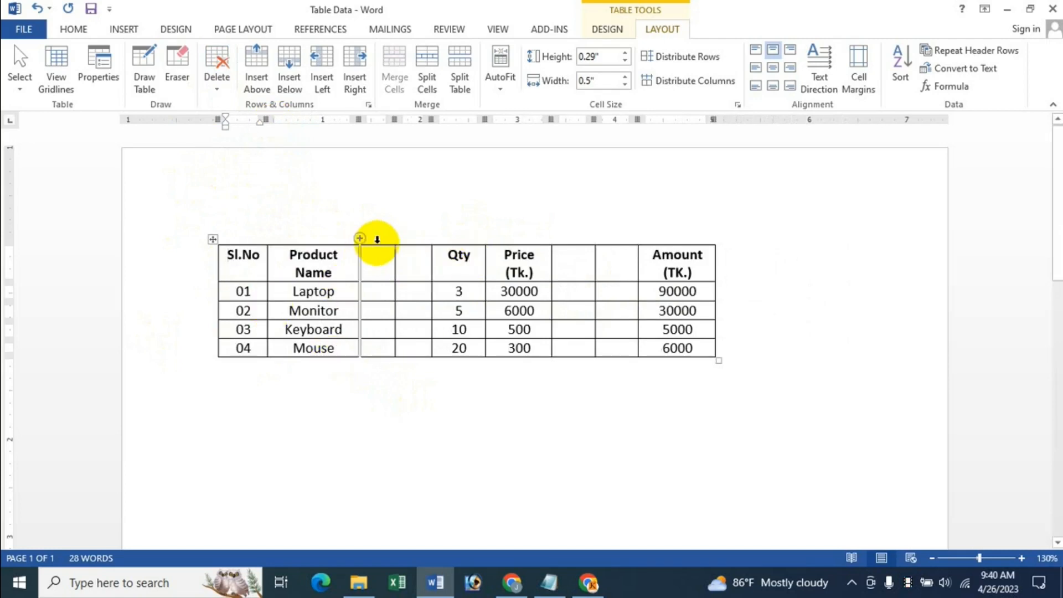
Delete the two blank columns between the Product Name and Qty columns.
left_click_drag(377, 239, 406, 242)
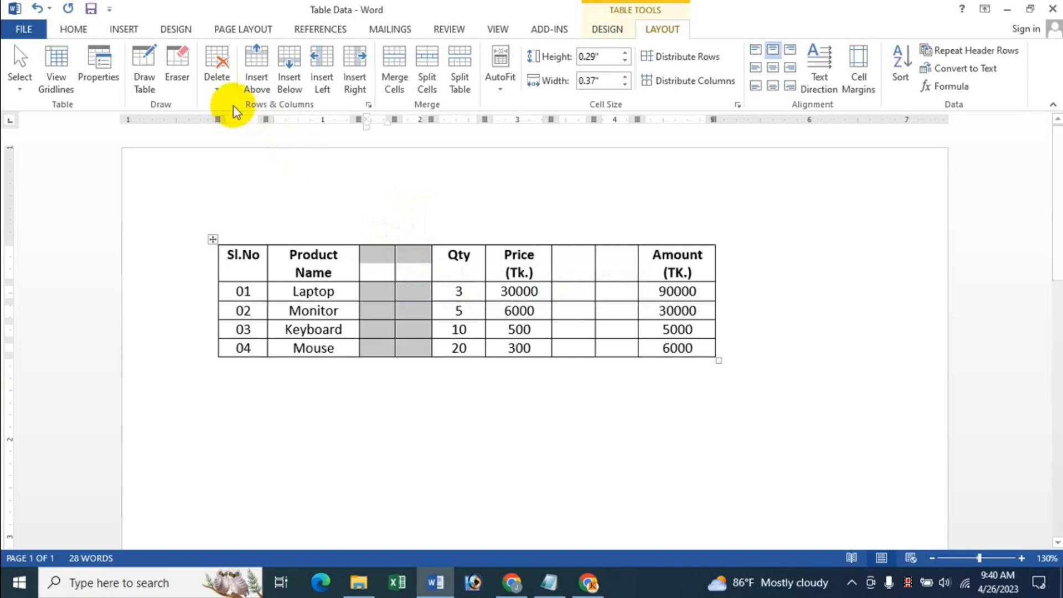
left_click(217, 90)
left_click(287, 129)
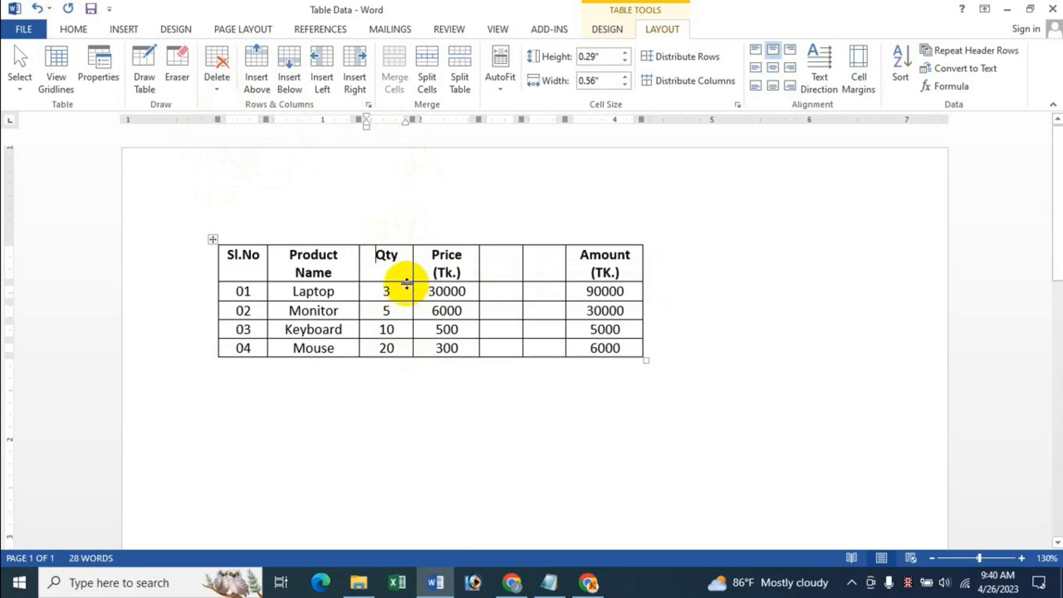
left_click(501, 258)
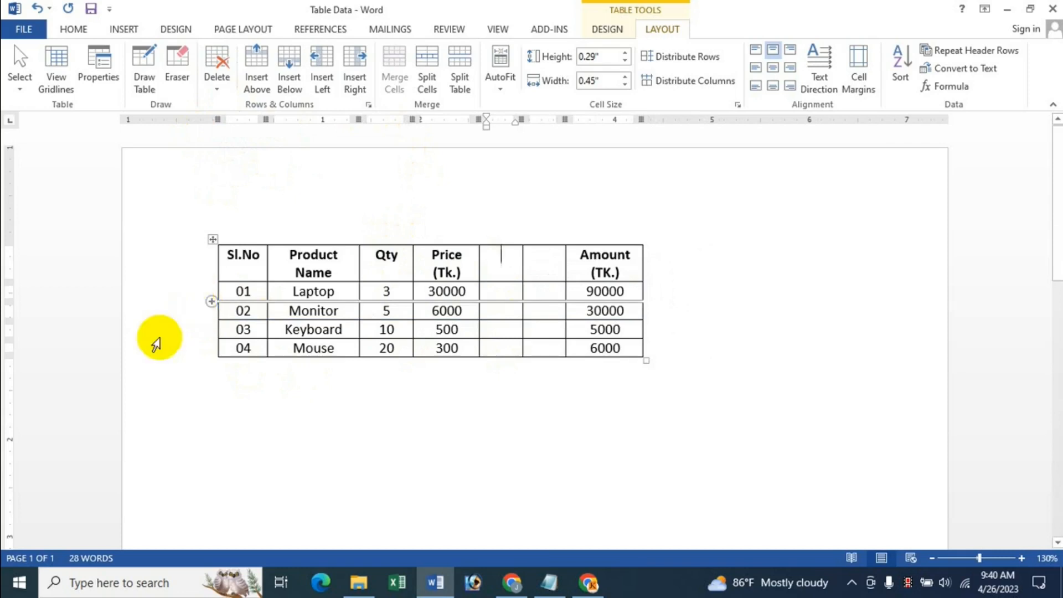
Insert three blank rows above the Laptop row, using the Laptop, Monitor and Keyboard rows as the selection.
mouse_move(195, 299)
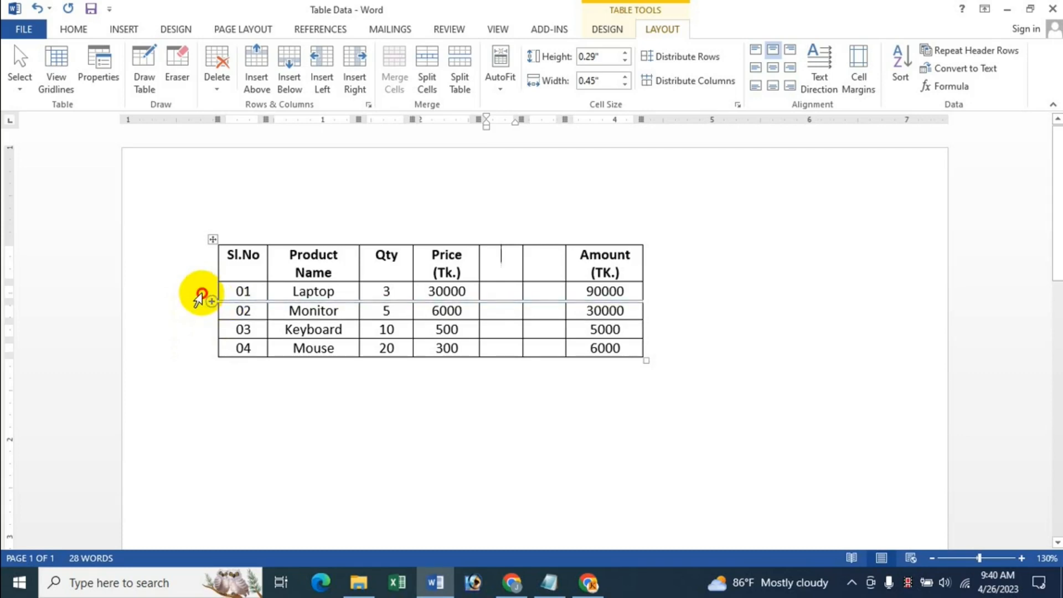
left_click(198, 293)
left_click_drag(198, 296, 199, 330)
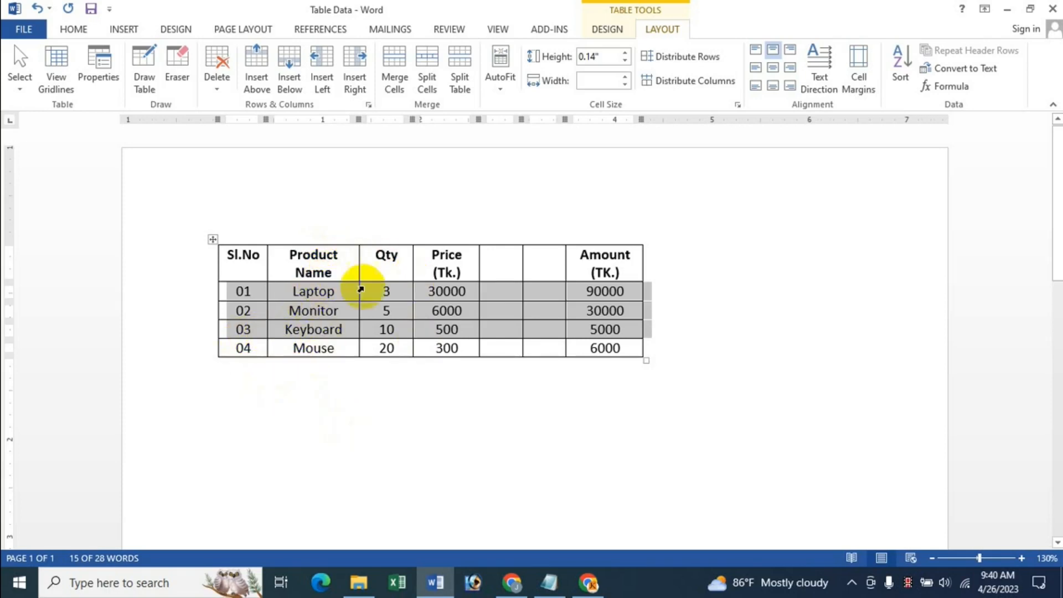
left_click(258, 85)
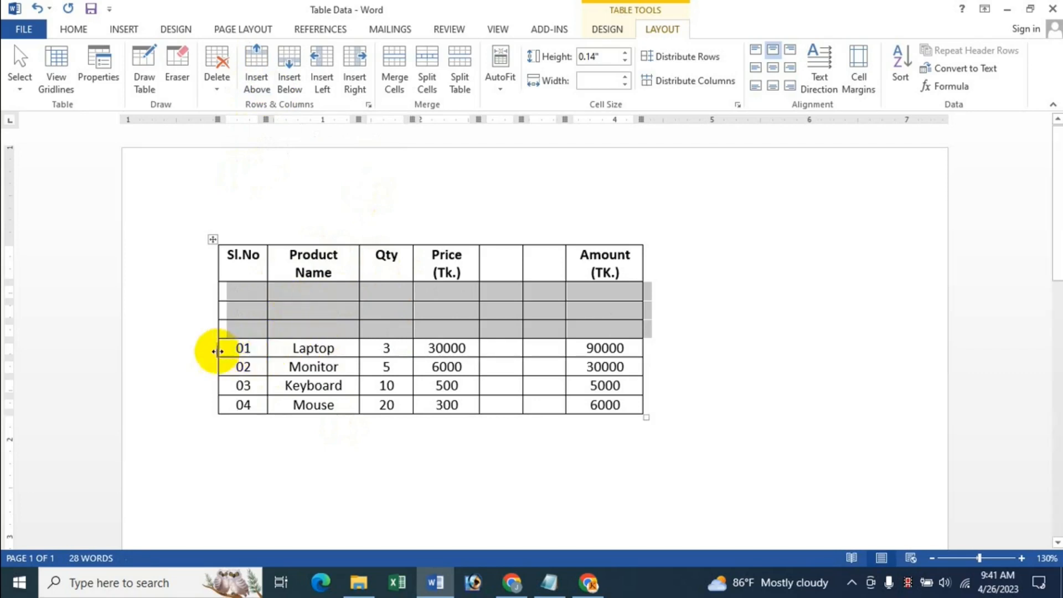
Insert three blank rows below the Keyboard row, with the Laptop, Monitor and Keyboard rows selected.
left_click_drag(210, 353, 216, 388)
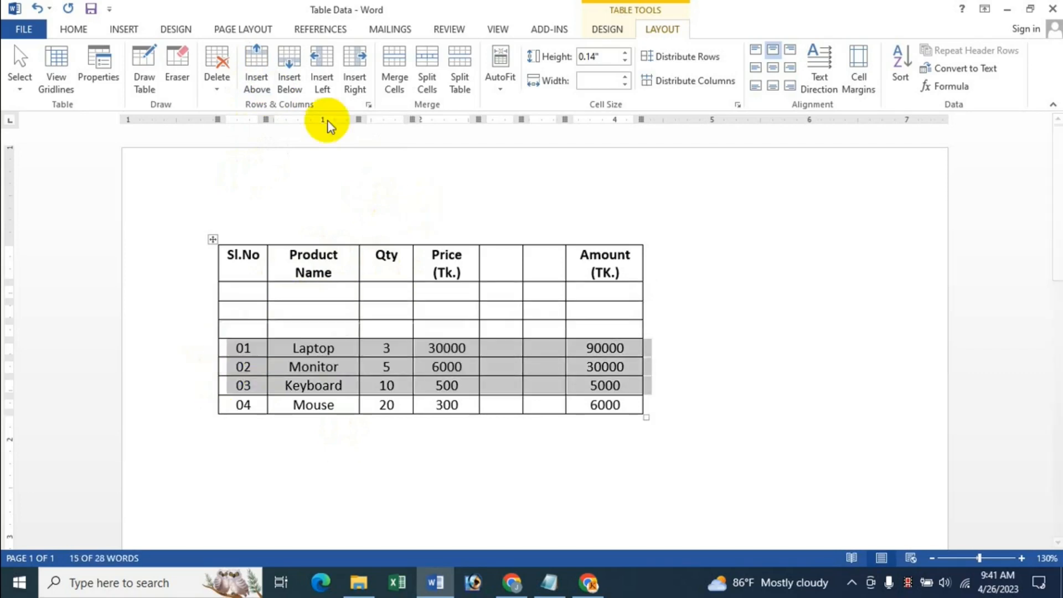
left_click(293, 84)
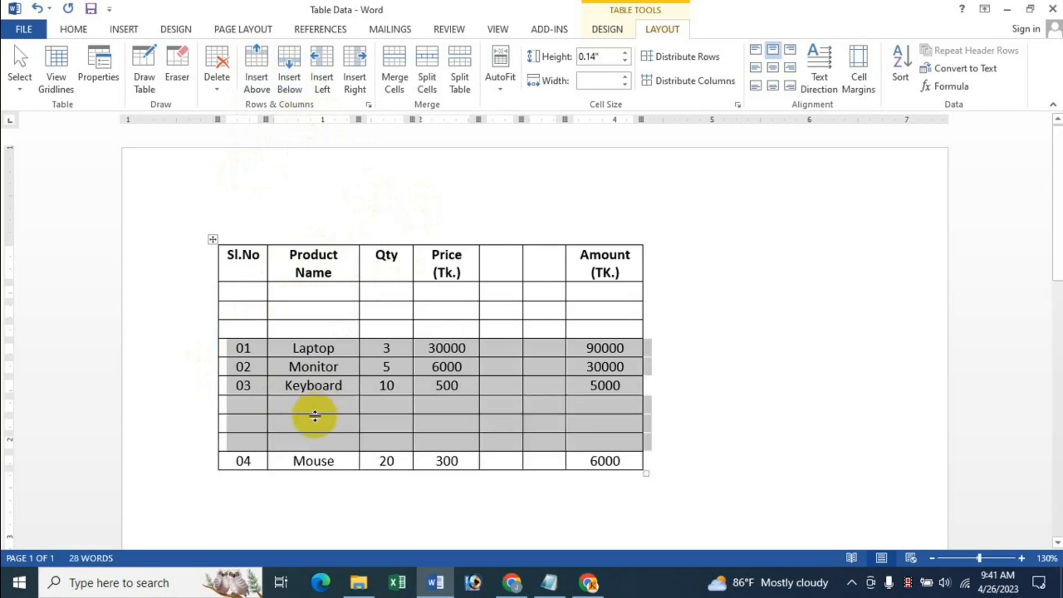
left_click(324, 412)
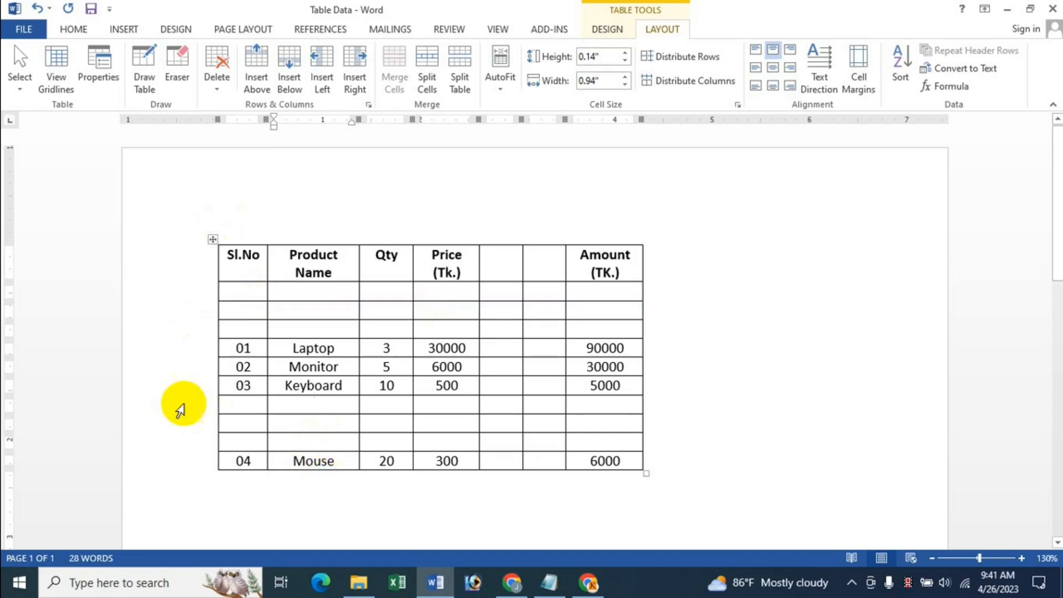
Delete the three blank rows between the Keyboard and Mouse rows.
mouse_move(199, 415)
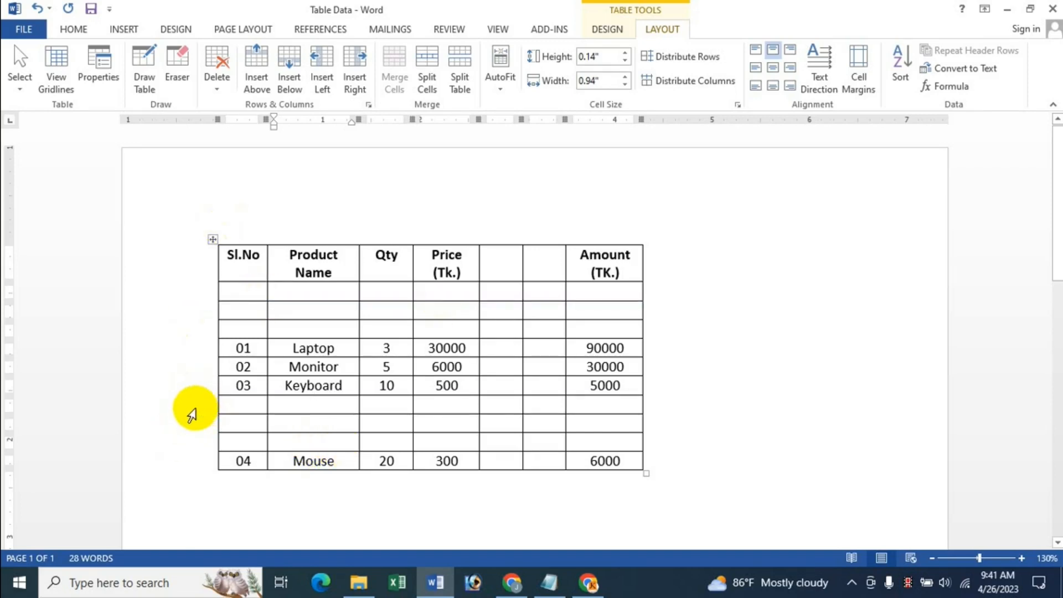
left_click_drag(192, 413, 196, 443)
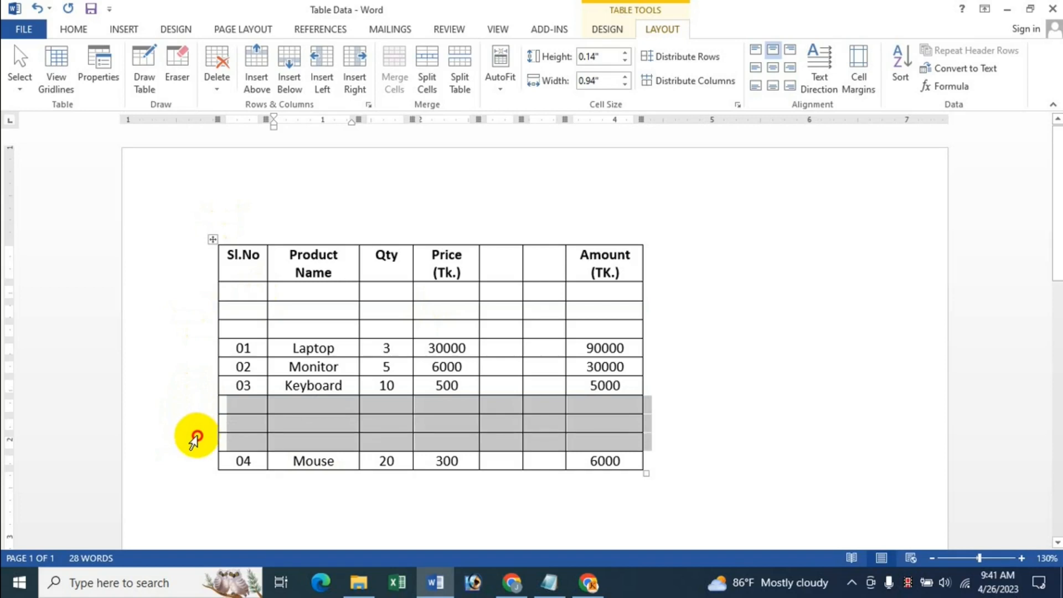
left_click(218, 92)
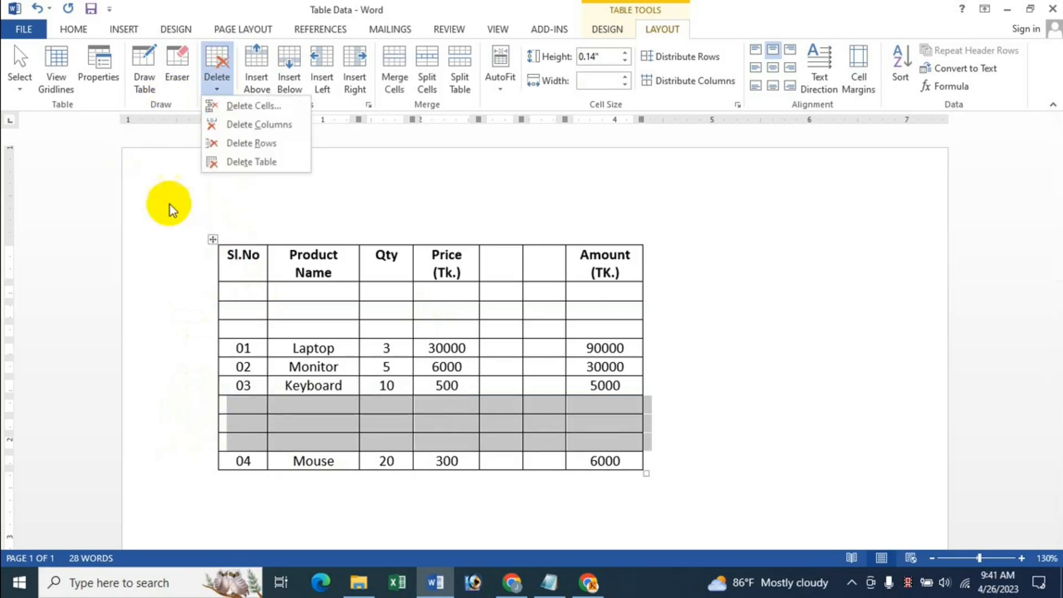
left_click(255, 143)
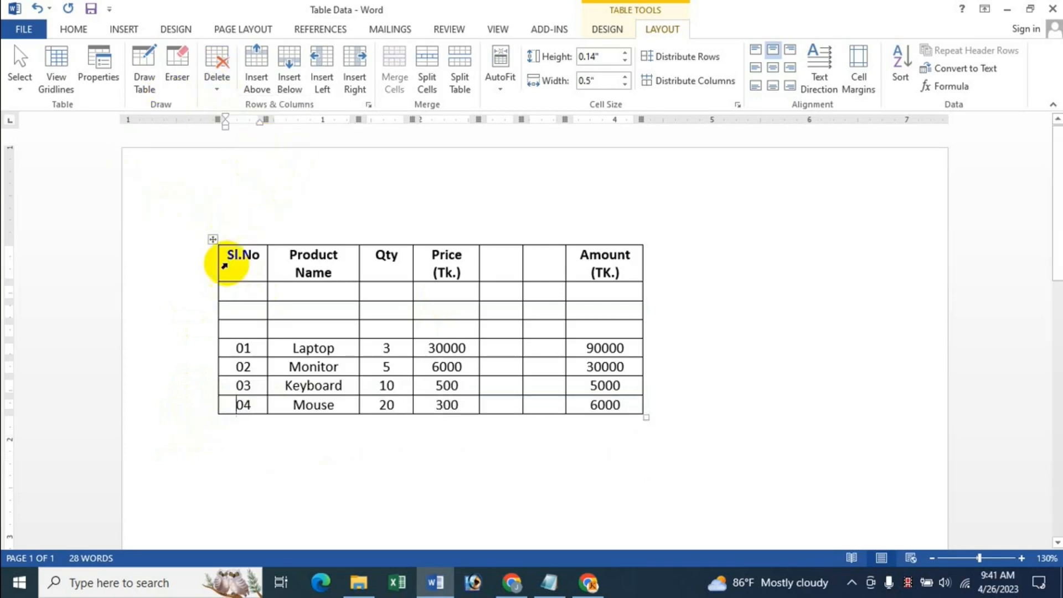
Delete the three blank rows between the header row and the Laptop row.
left_click_drag(202, 297, 201, 333)
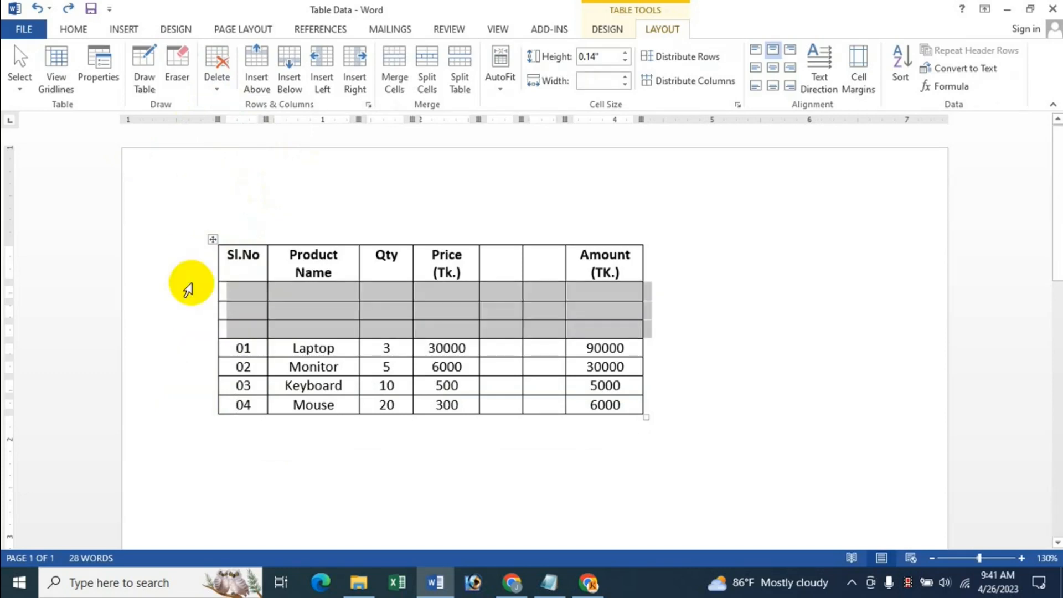
left_click(218, 89)
left_click(268, 143)
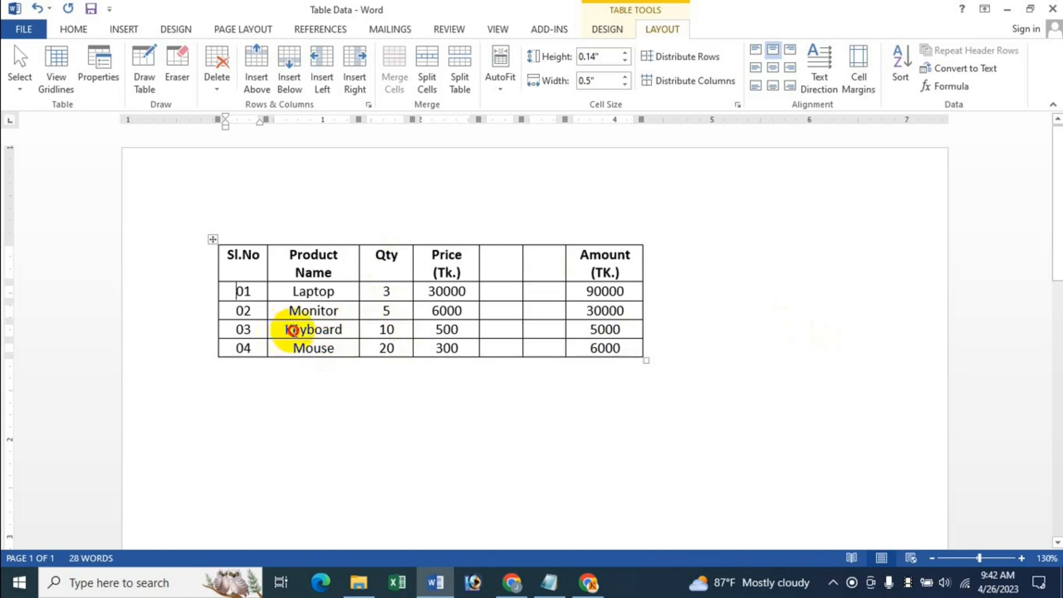
Insert two blank cells in row 03 at the Keyboard and quantity cells, shifting the existing cells right.
left_click_drag(290, 330, 388, 331)
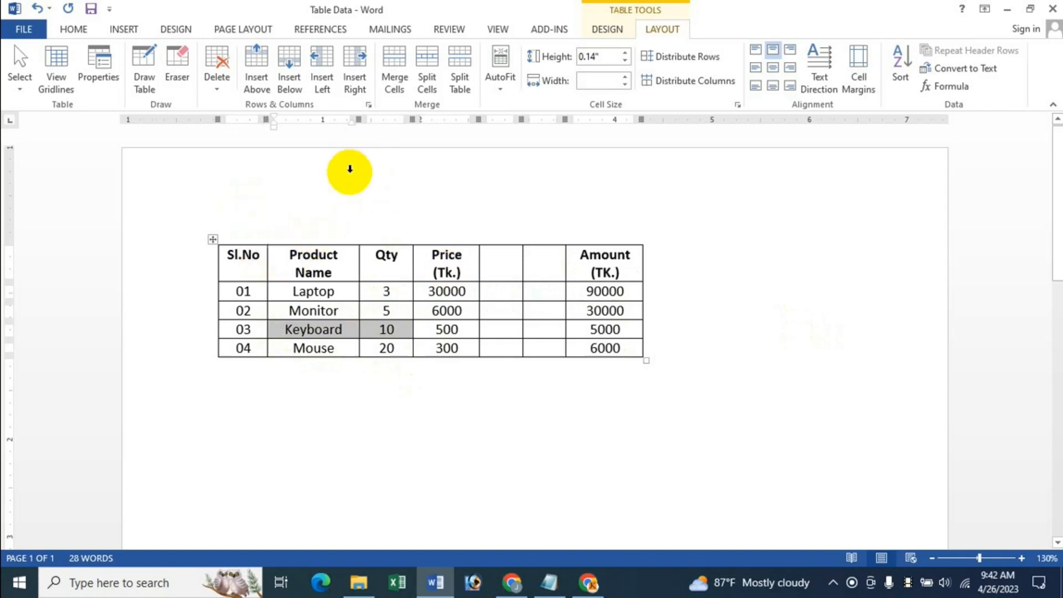
left_click(368, 105)
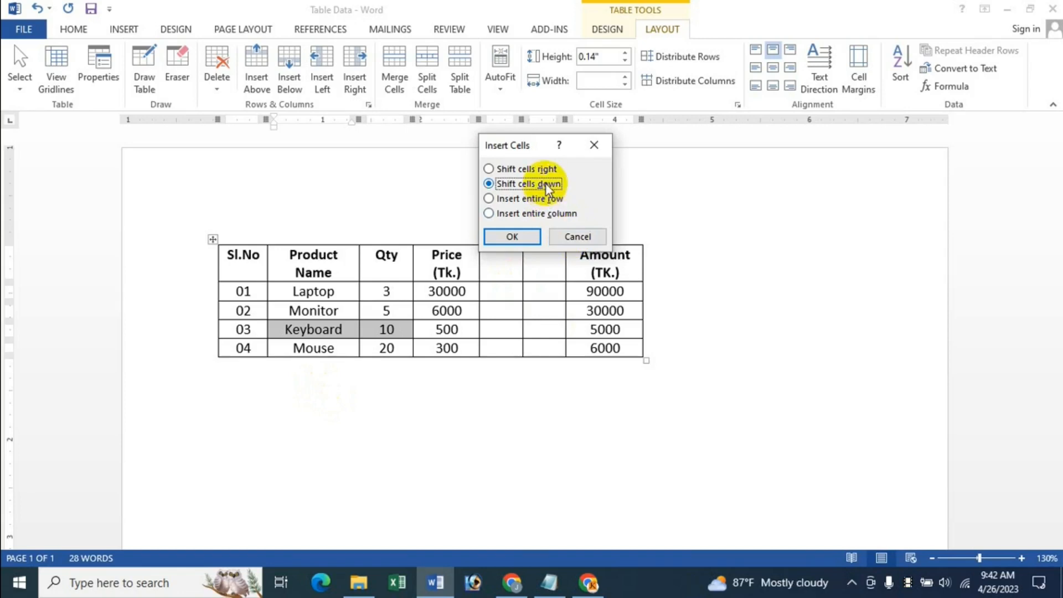
left_click(524, 168)
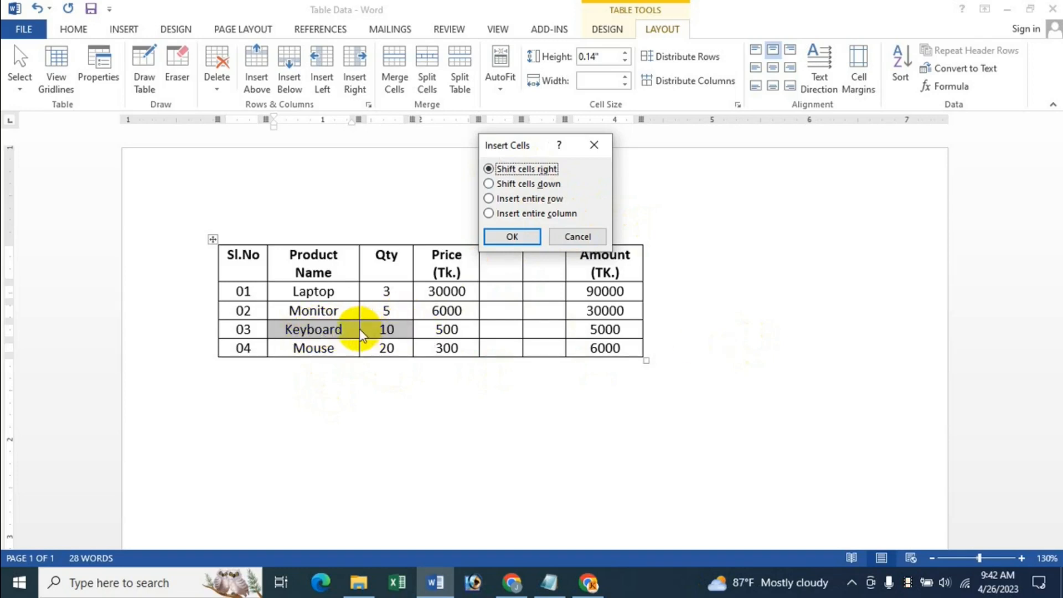
left_click(517, 236)
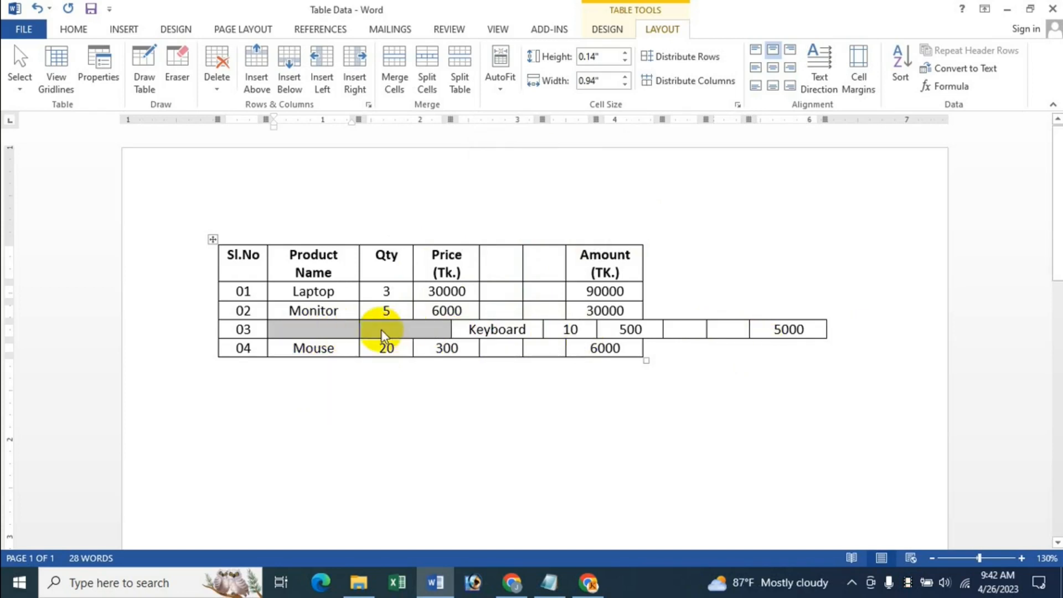
left_click(348, 380)
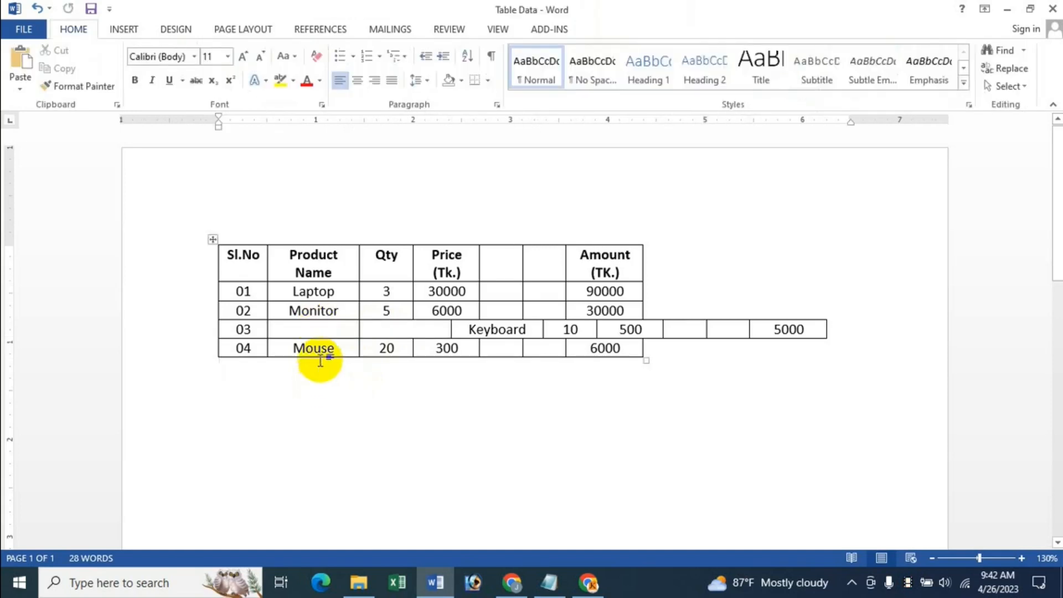
Insert two blank cells at the Laptop and Monitor product name cells, shifting the existing cells down.
left_click_drag(297, 292, 316, 308)
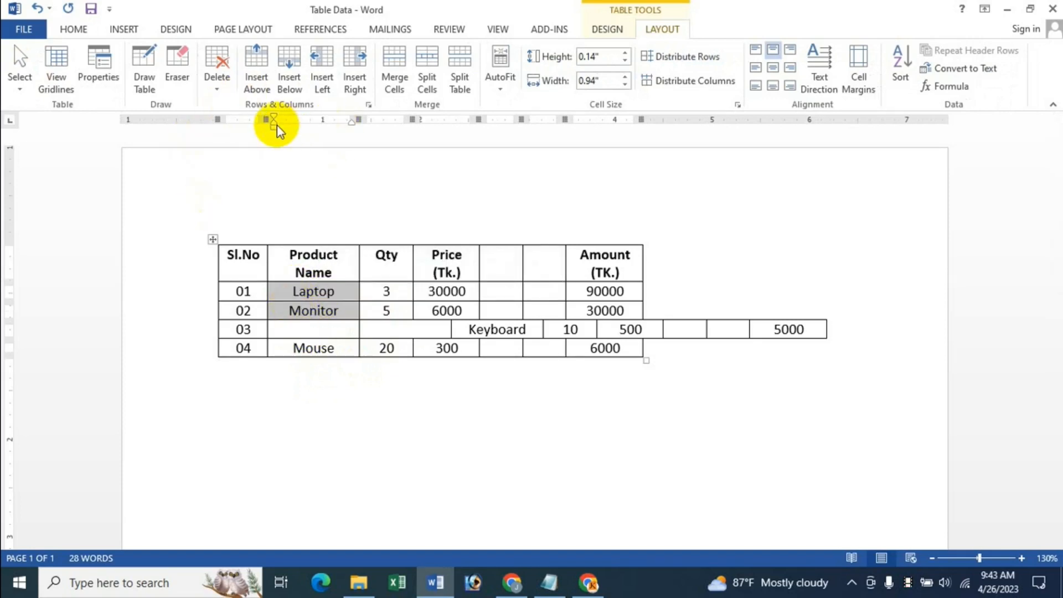
left_click(367, 105)
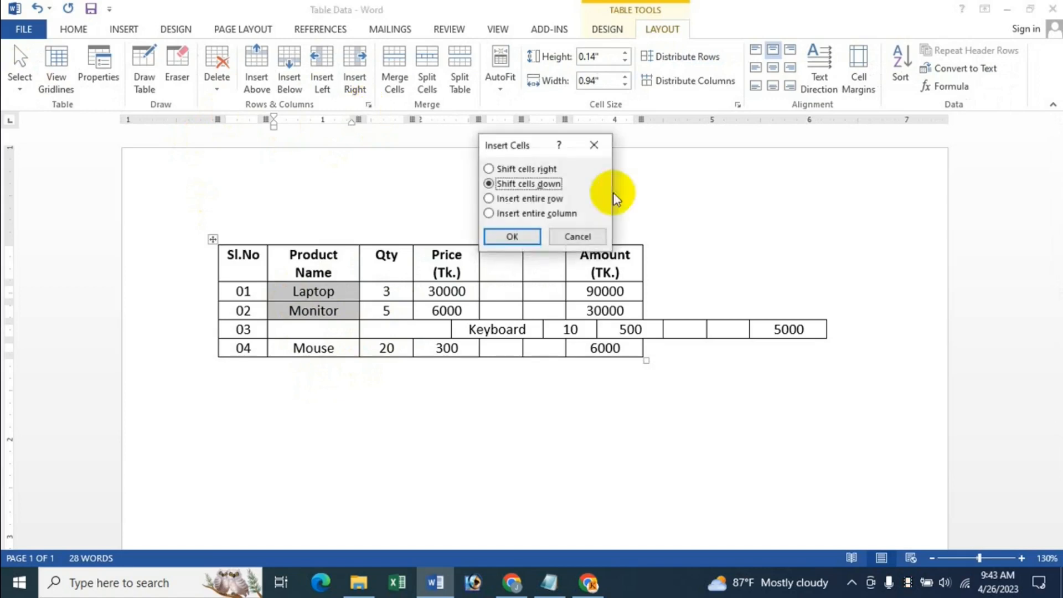
left_click(511, 237)
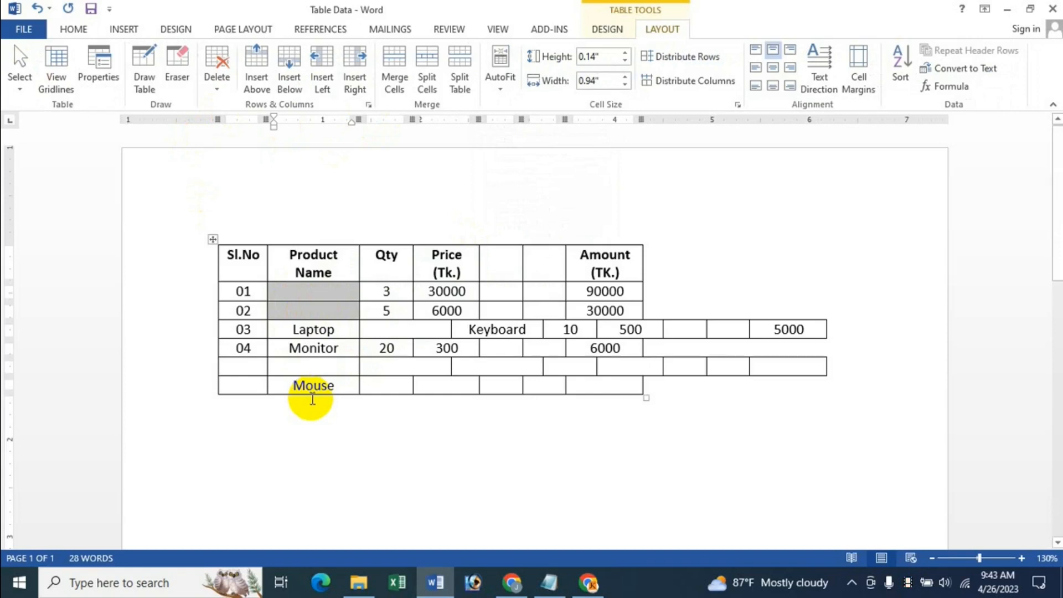
left_click(340, 368)
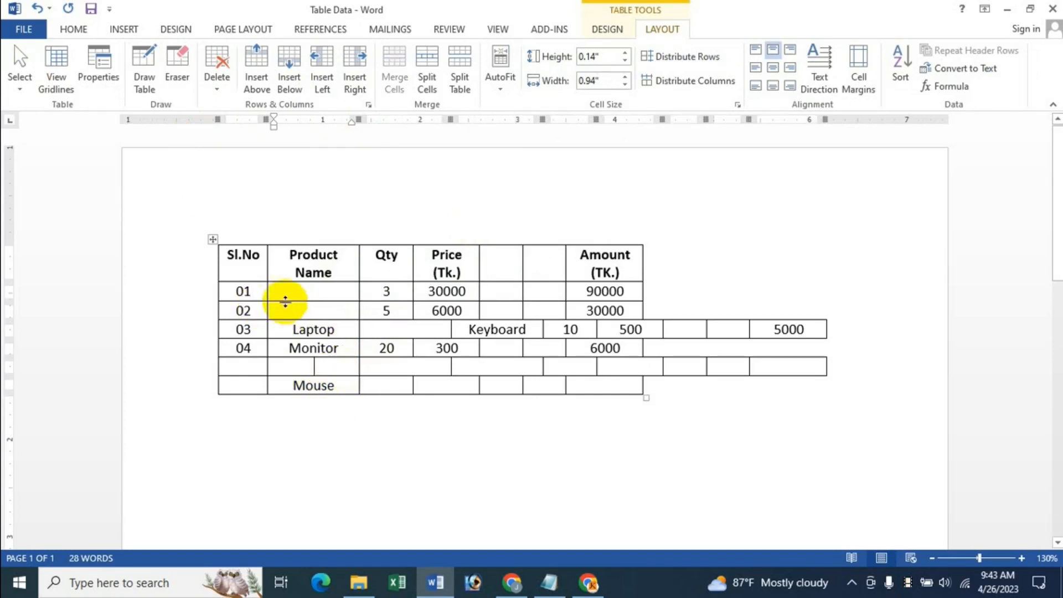
Delete the two blank product name cells in rows 01 and 02, shifting the cells below up.
left_click_drag(311, 290, 327, 307)
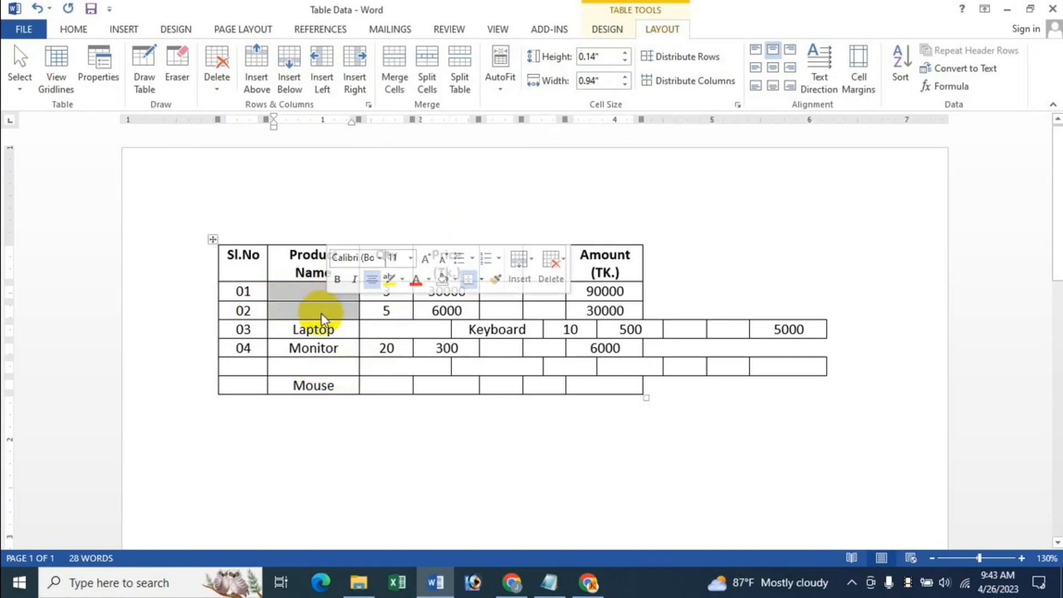
left_click(221, 91)
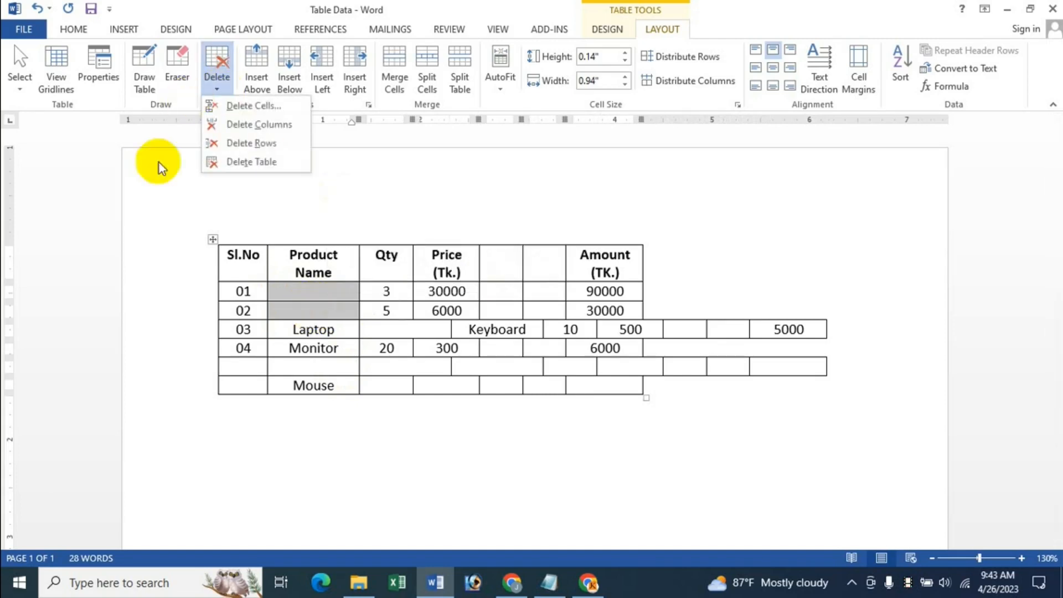
left_click(253, 105)
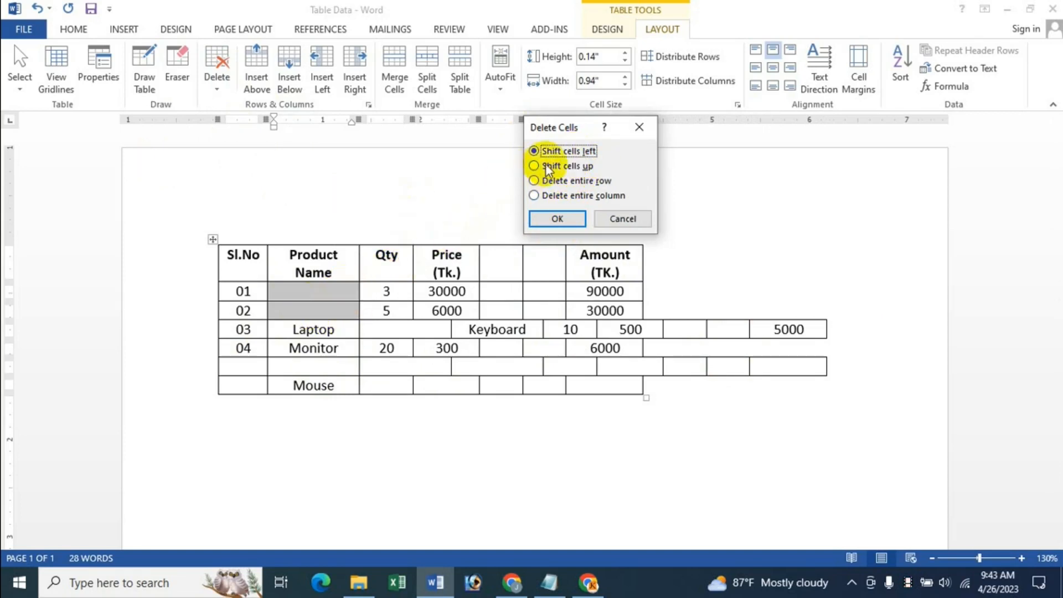
left_click(565, 217)
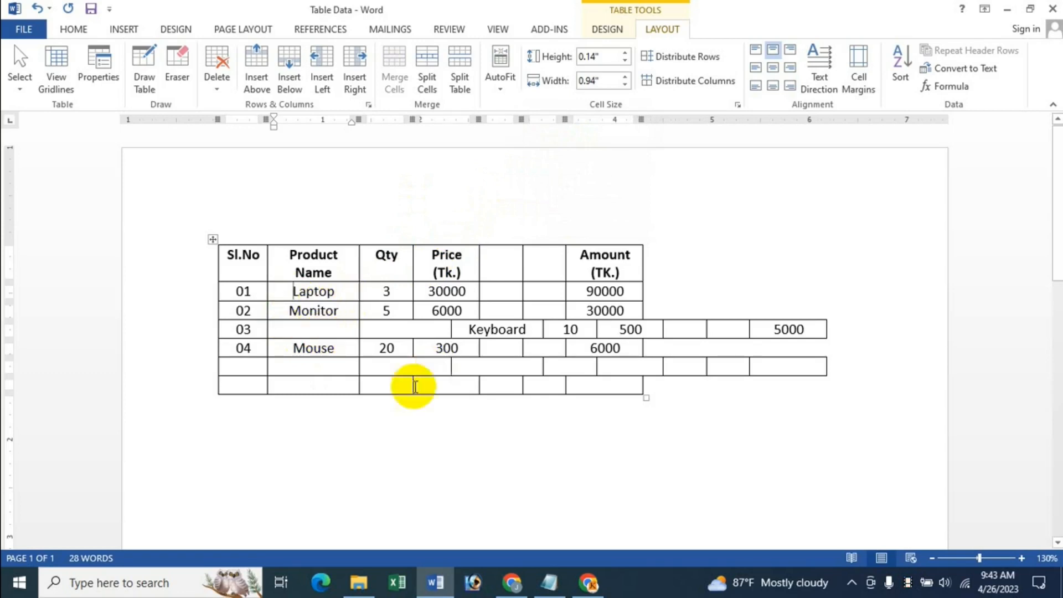
Delete the two blank cells before Keyboard in row 03, shifting the remaining cells left.
left_click_drag(287, 330, 415, 330)
left_click(222, 88)
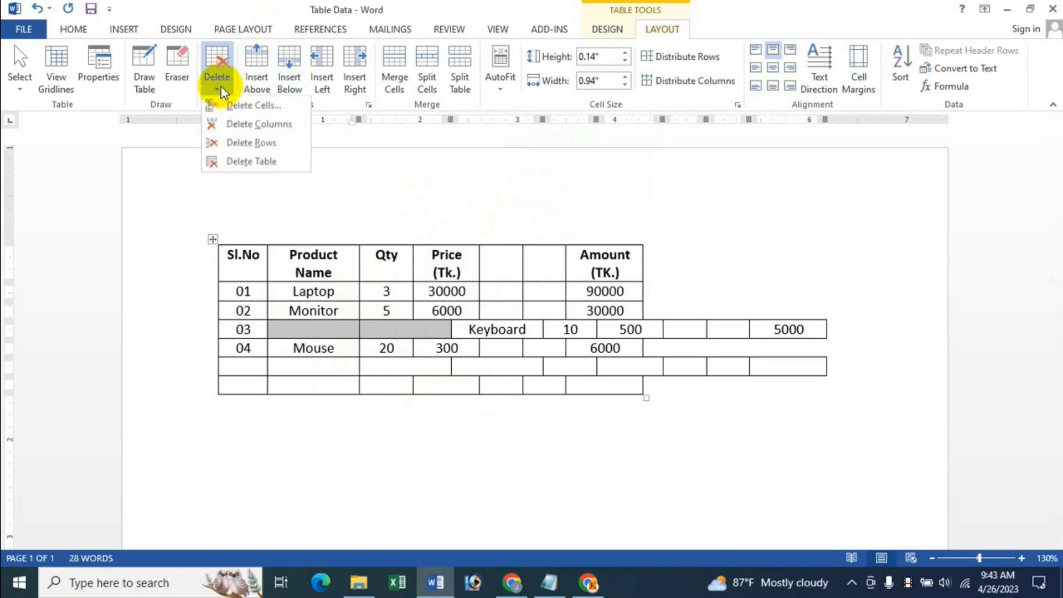
left_click(257, 108)
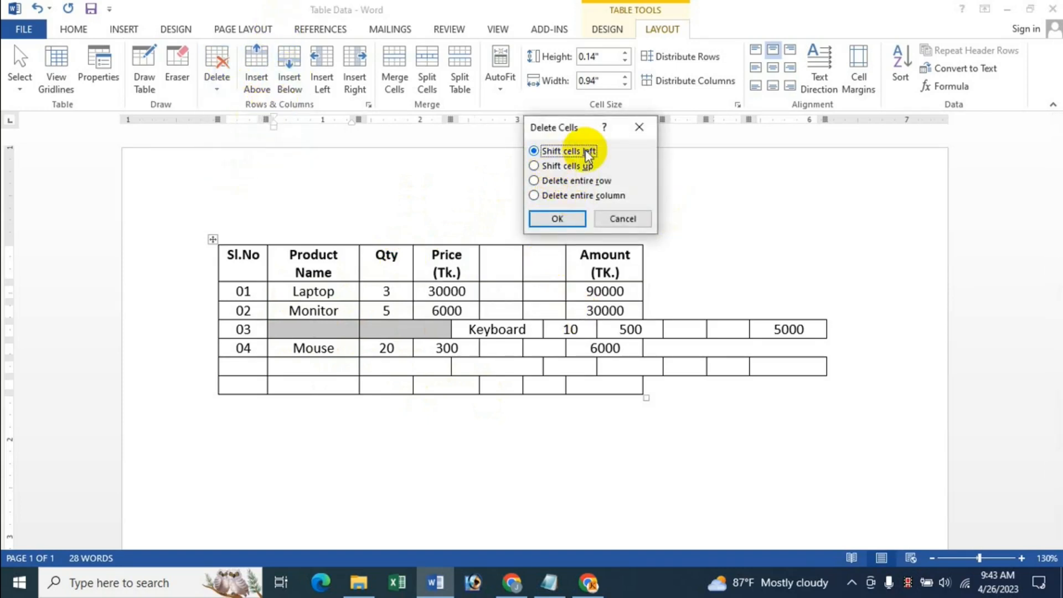
left_click(570, 219)
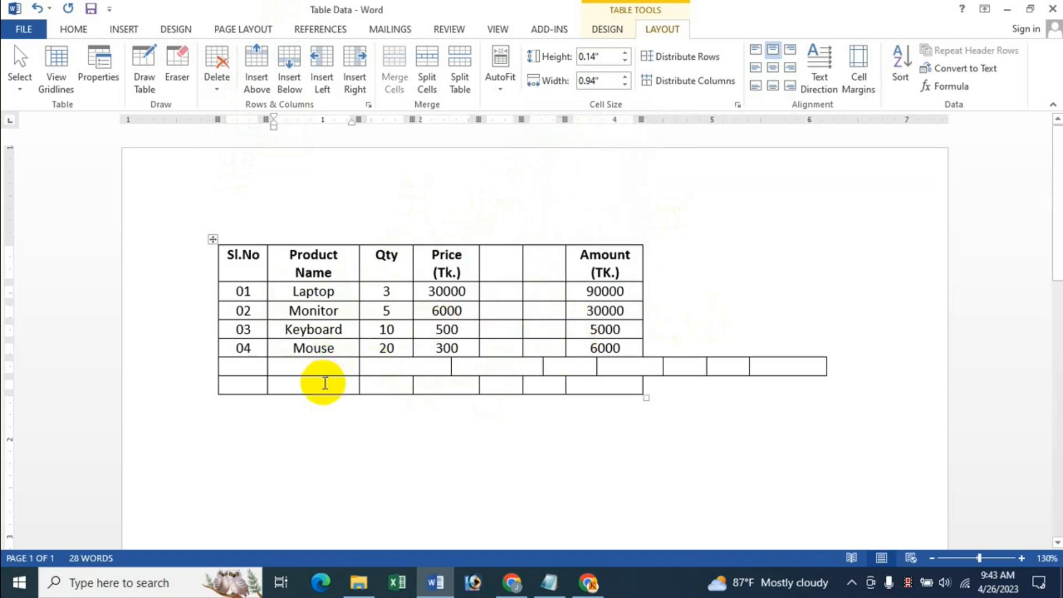
Delete the second and third cells of the overlong blank row below Mouse, shifting the remaining cells left.
left_click_drag(359, 368, 380, 367)
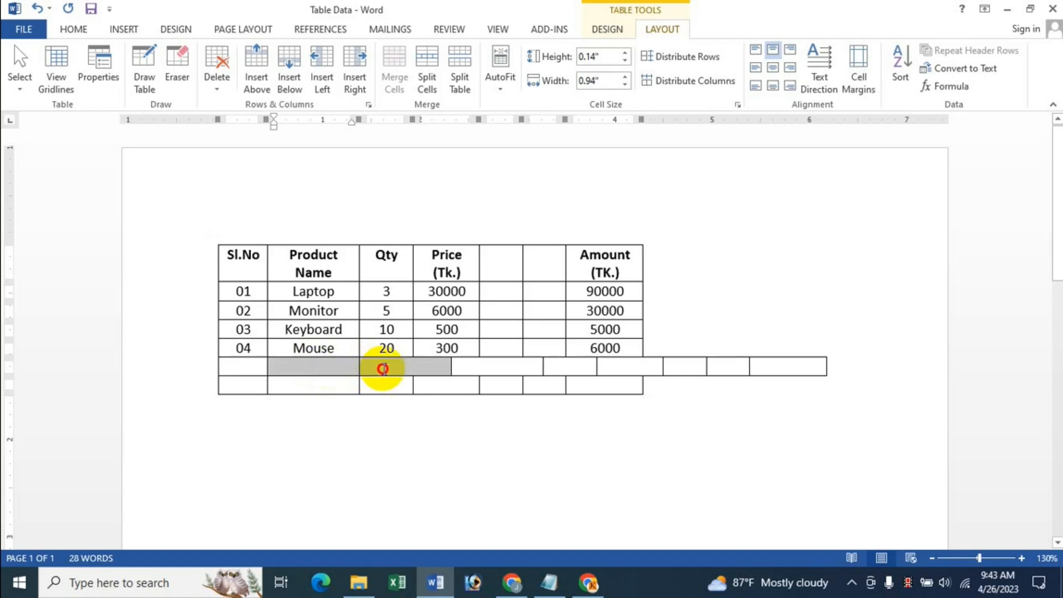
left_click(224, 81)
left_click(260, 105)
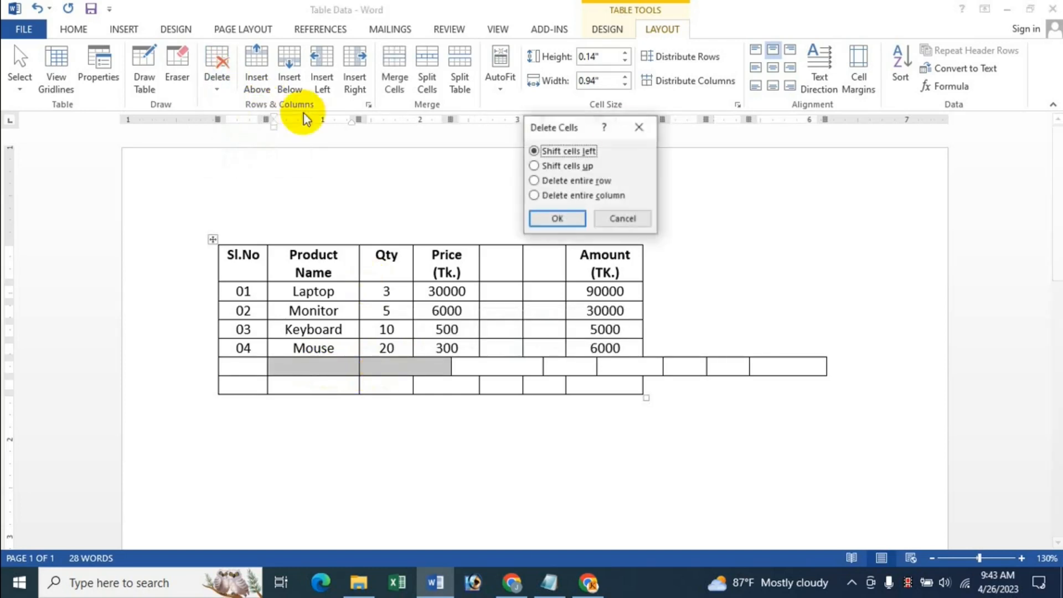
left_click(557, 219)
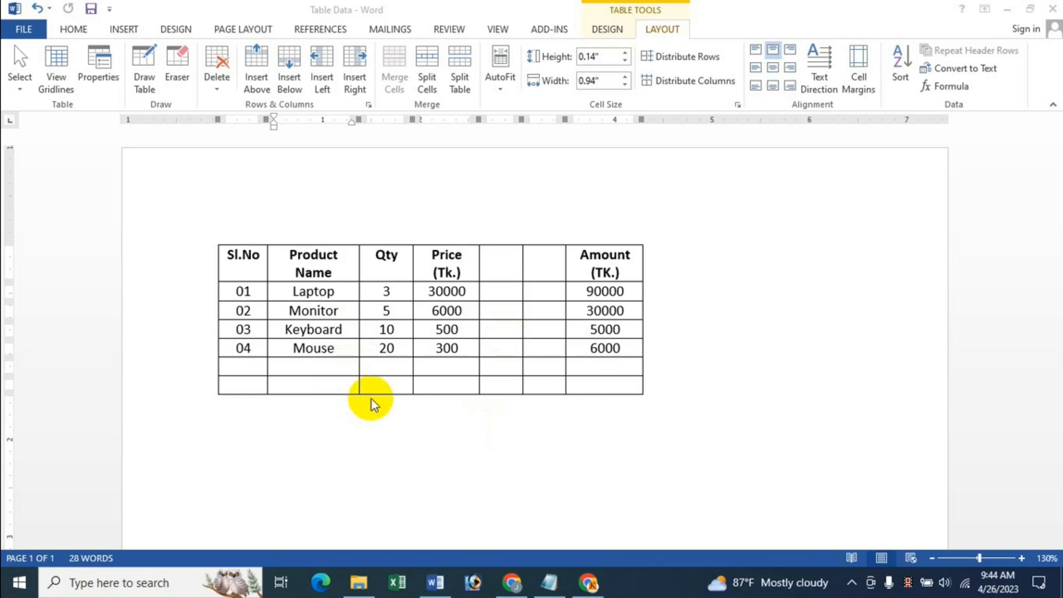
Insert two entire blank columns before Qty through the Insert Cells options, using the Qty and Price columns as the selection.
double_click(390, 254)
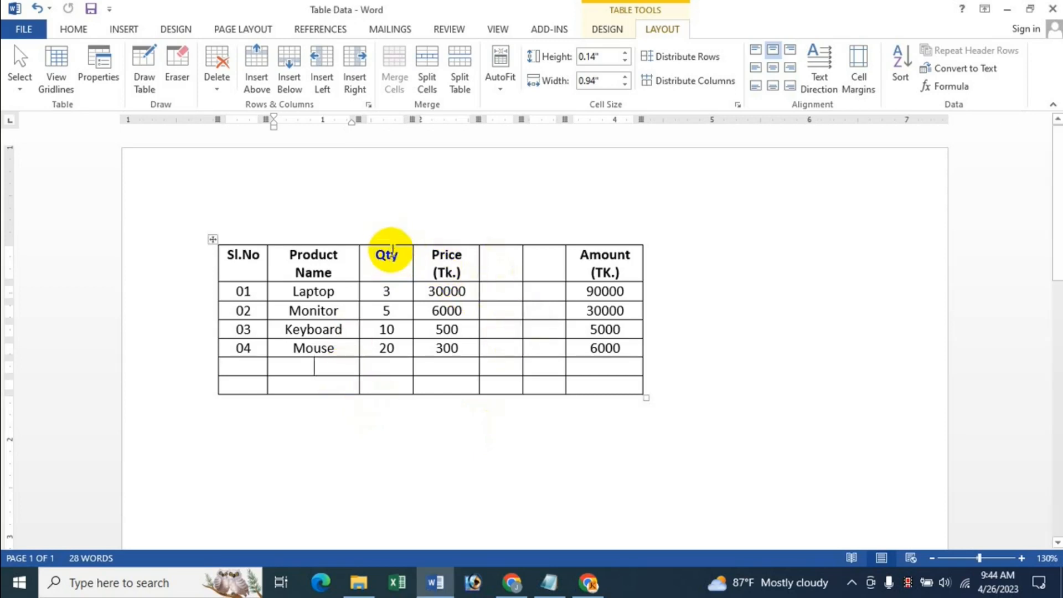
left_click_drag(388, 245, 426, 303)
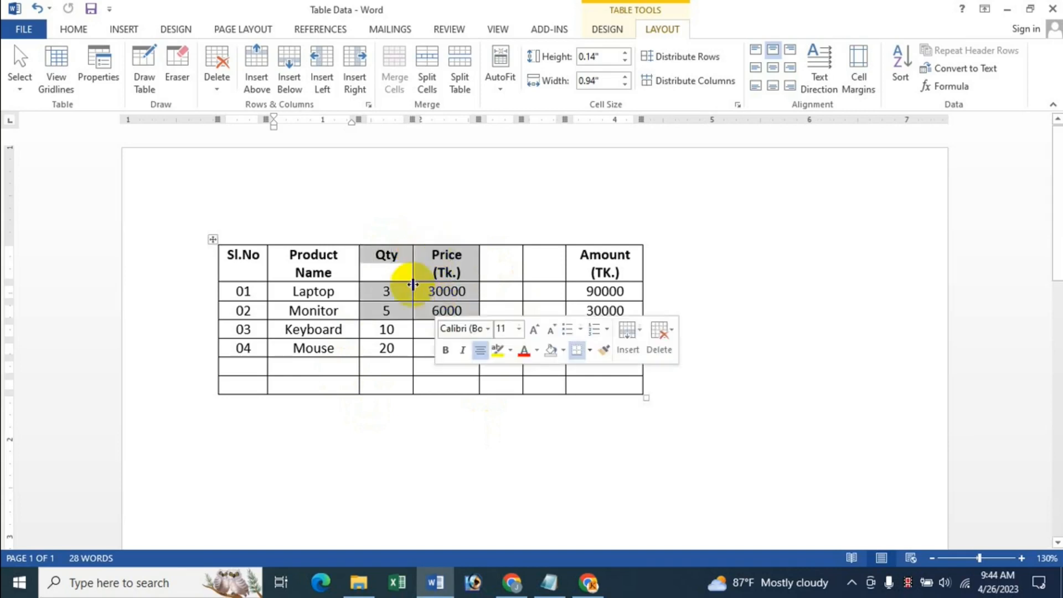
left_click_drag(387, 239, 438, 266)
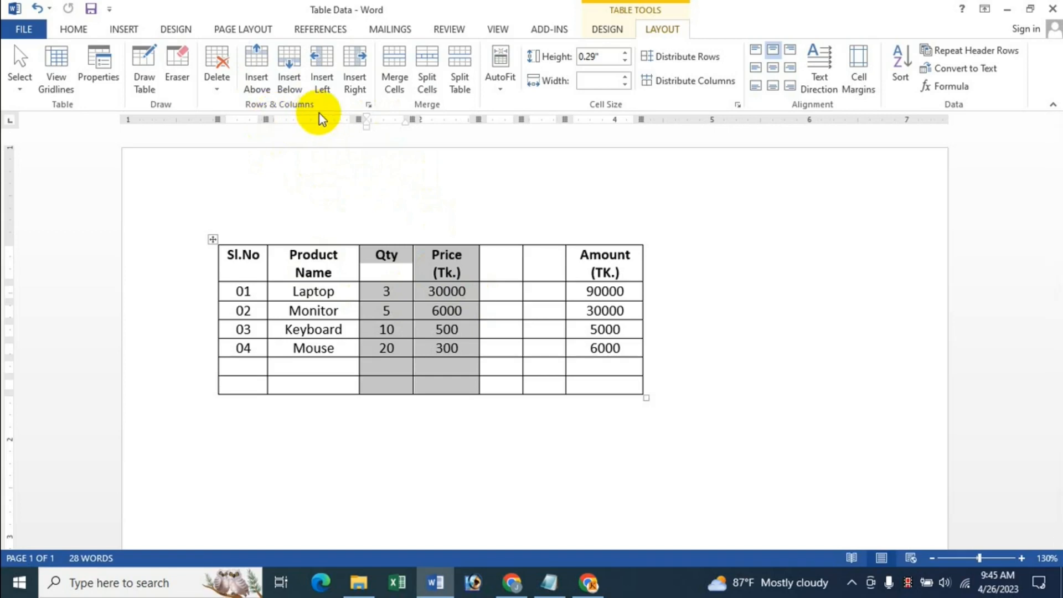
left_click(368, 106)
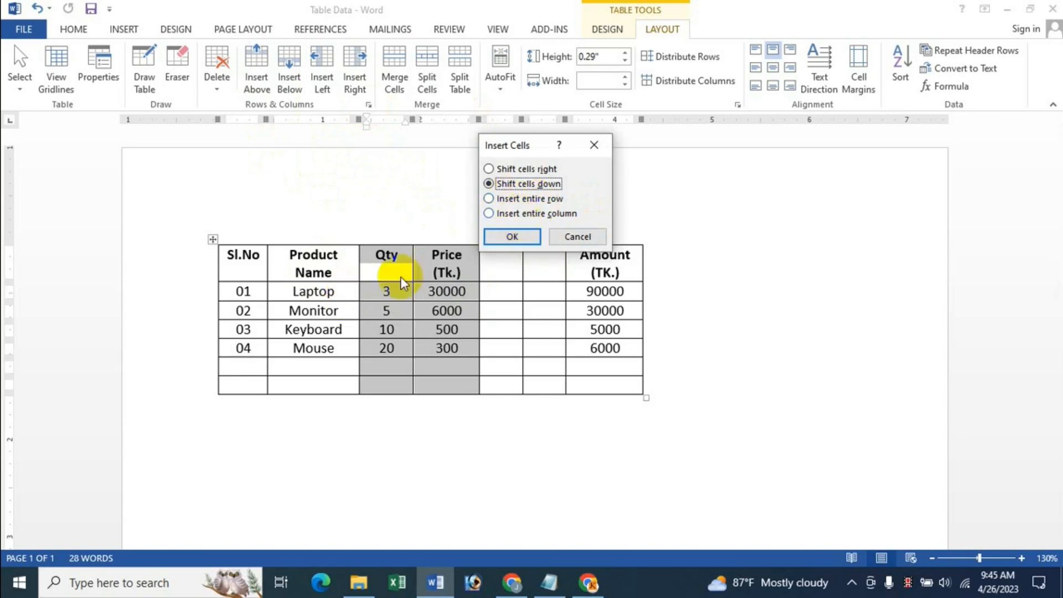
left_click(544, 214)
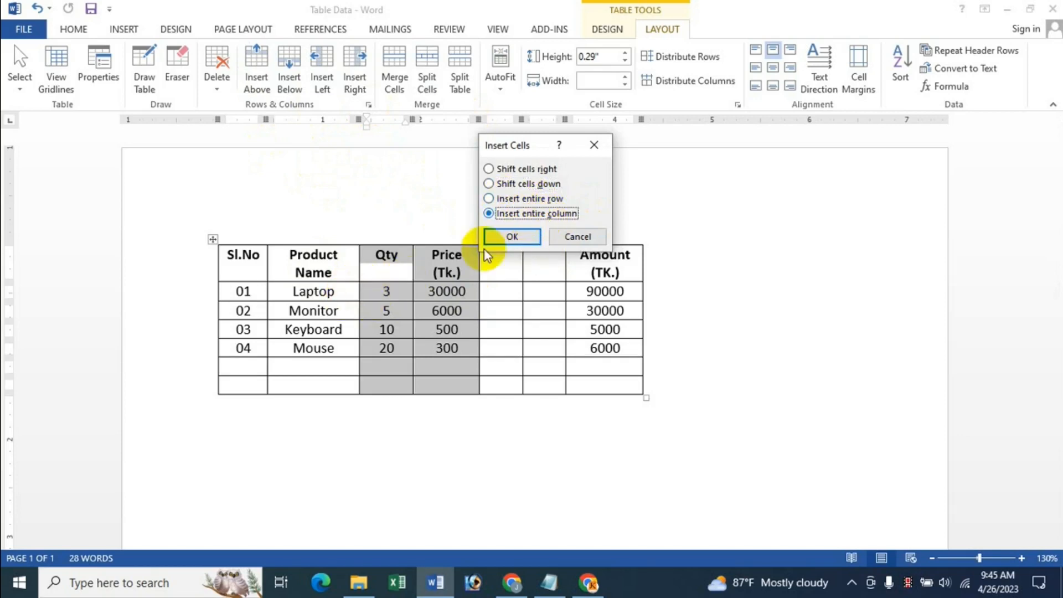
left_click(511, 236)
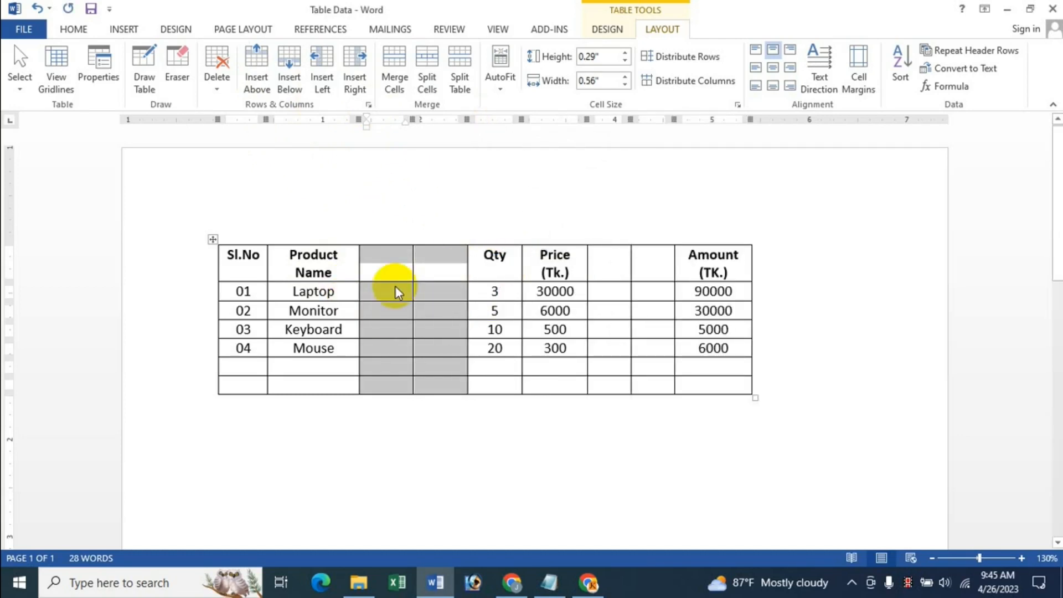
left_click(556, 292)
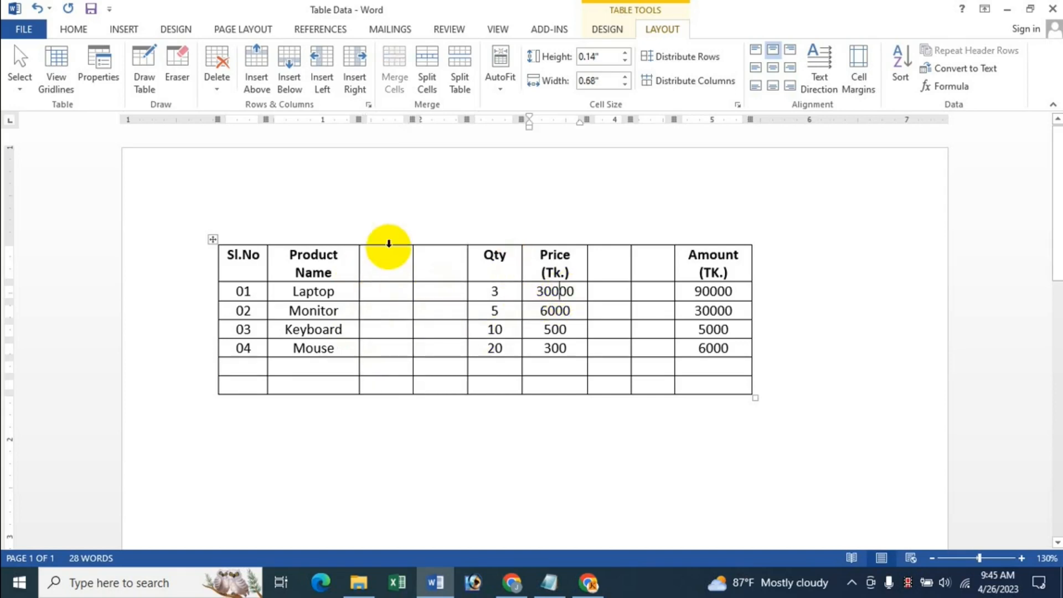
Delete the two blank columns between Product Name and Qty with the Delete entire column option.
left_click_drag(387, 242, 432, 256)
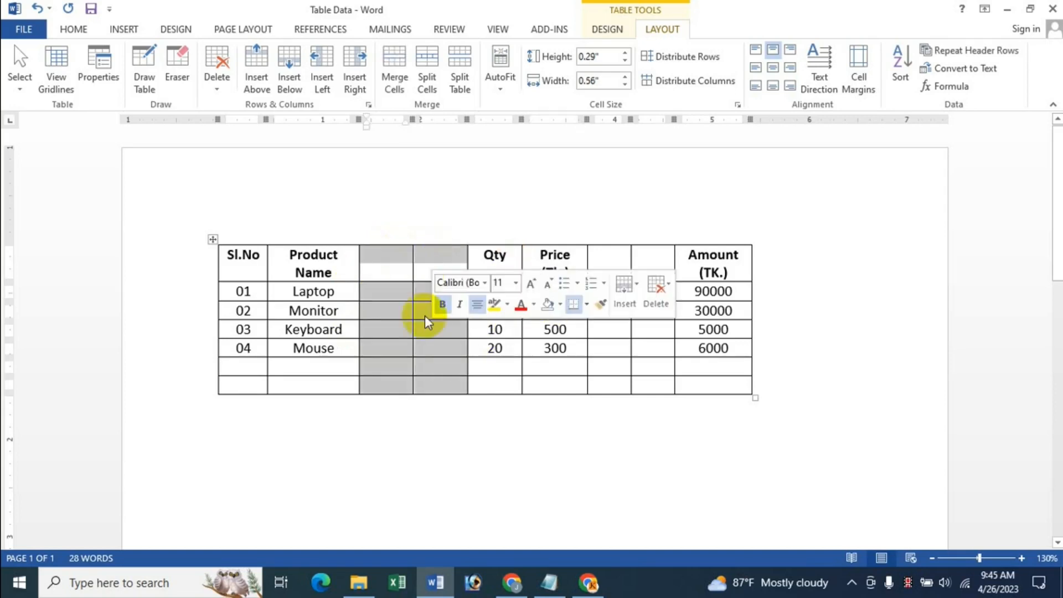
left_click(218, 92)
left_click(254, 105)
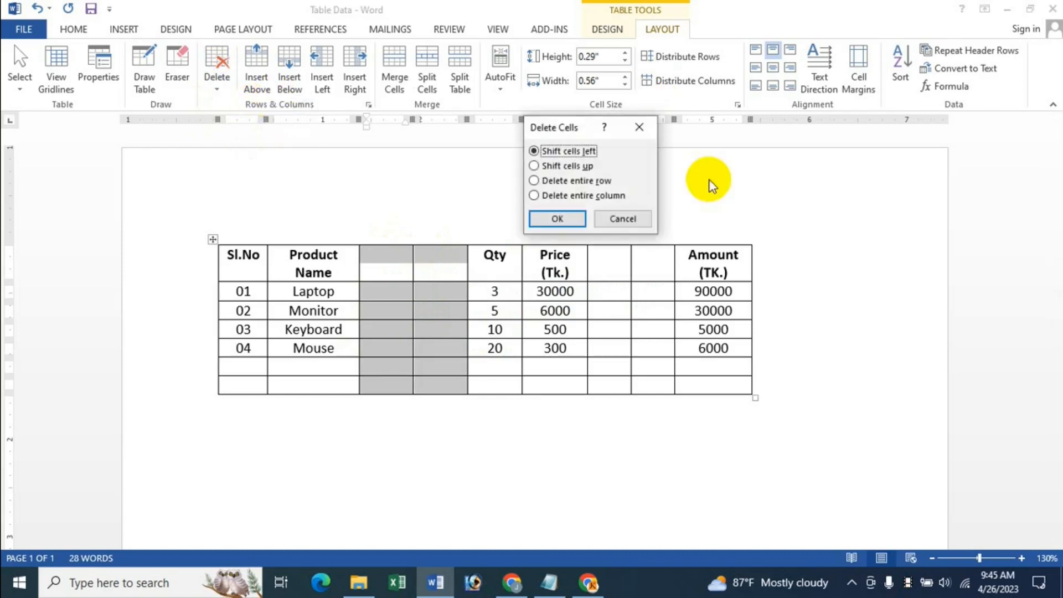
left_click(574, 195)
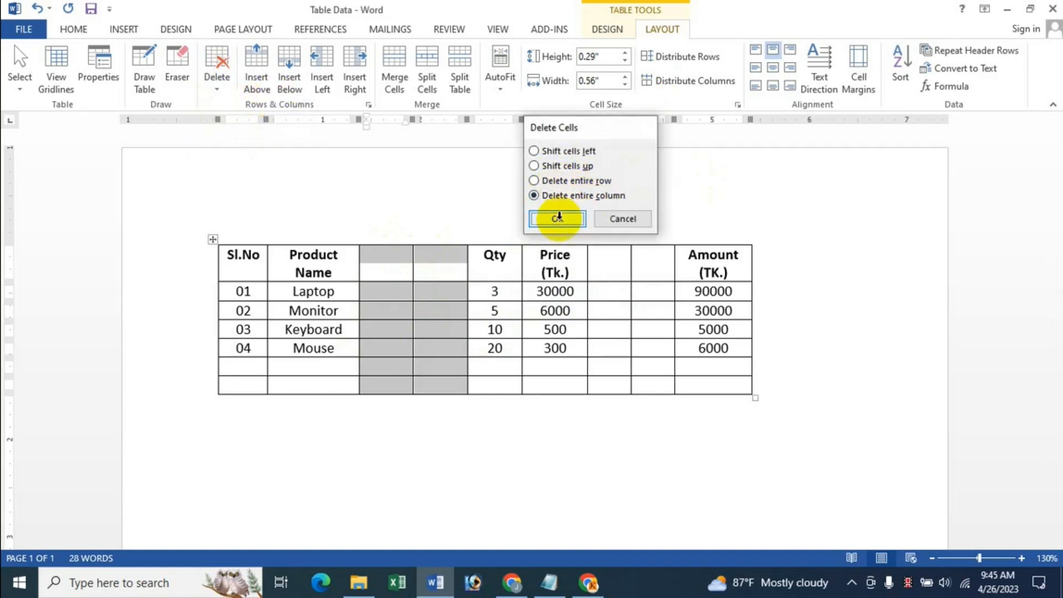
left_click(554, 219)
left_click(385, 293)
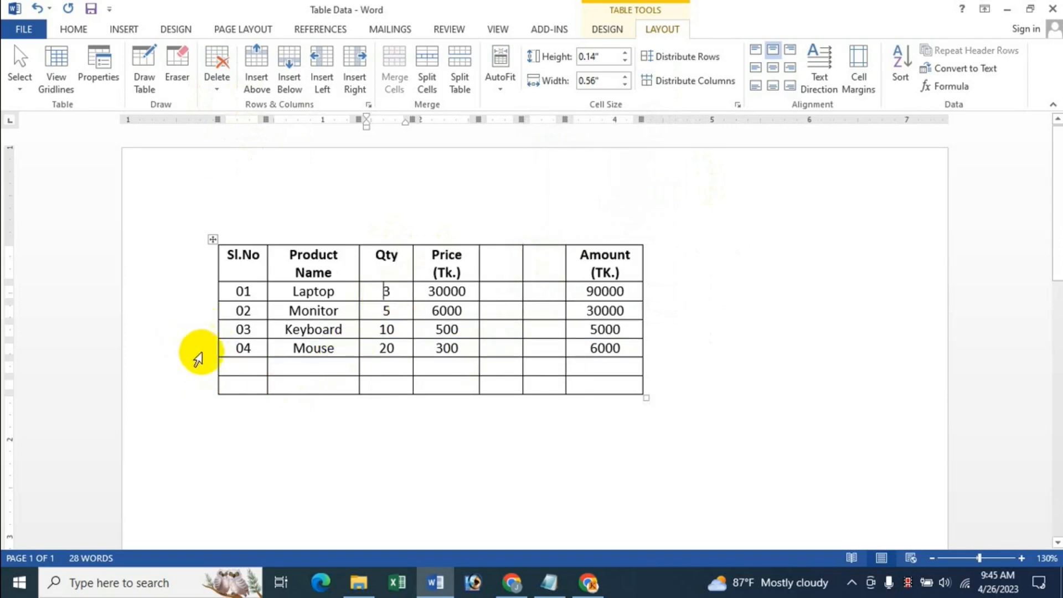
Insert two entire blank rows above Keyboard through the Insert Cells options, using the Keyboard and Mouse rows as the selection.
mouse_move(216, 379)
mouse_move(202, 332)
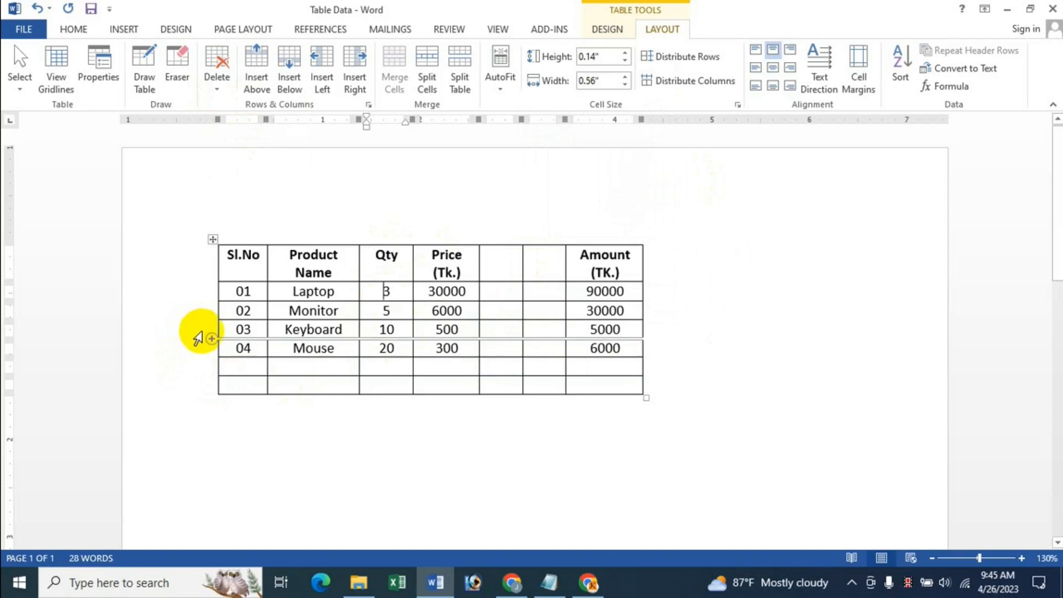
left_click_drag(190, 332, 197, 350)
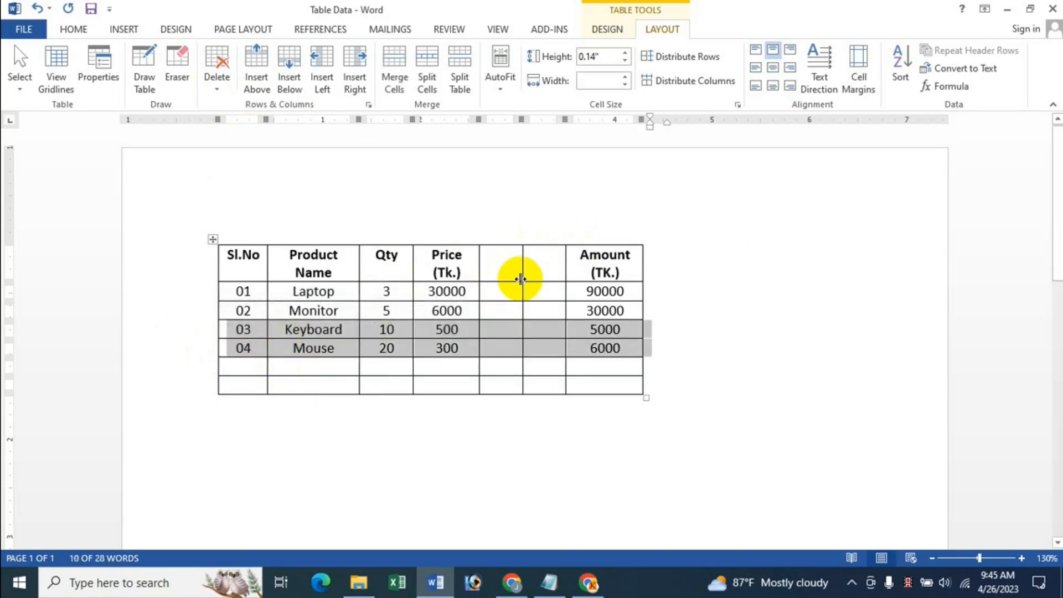
left_click(370, 106)
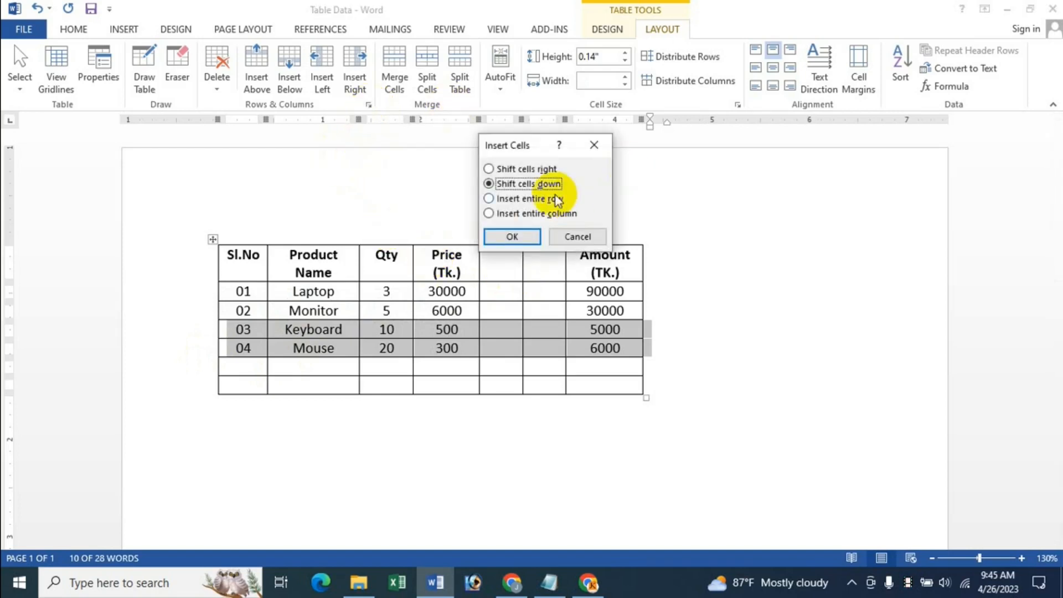
left_click(517, 200)
left_click(515, 240)
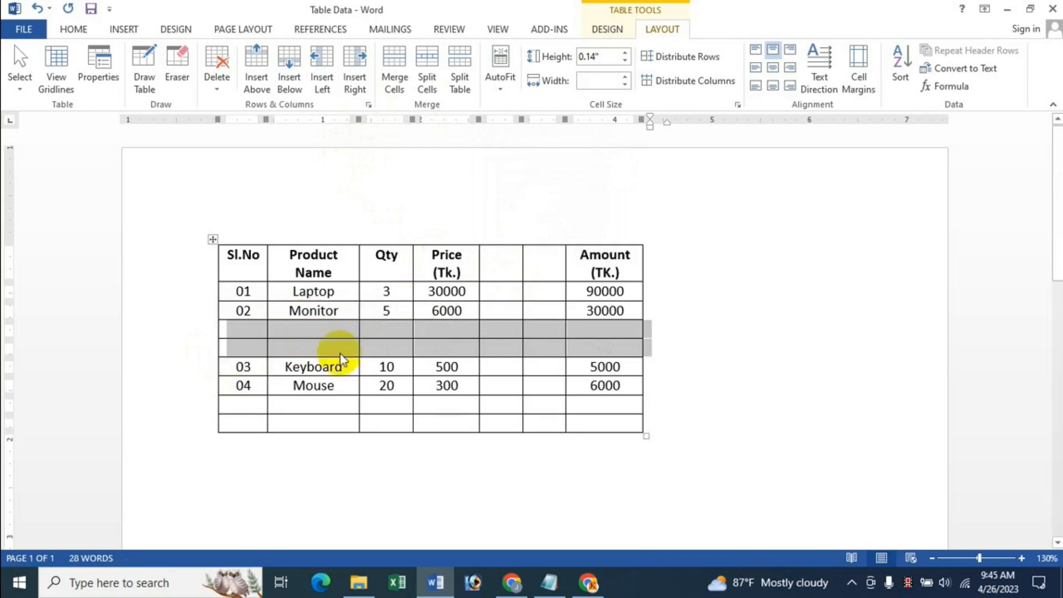
Delete the two blank rows between Monitor and Keyboard with the Delete entire row option.
left_click(214, 93)
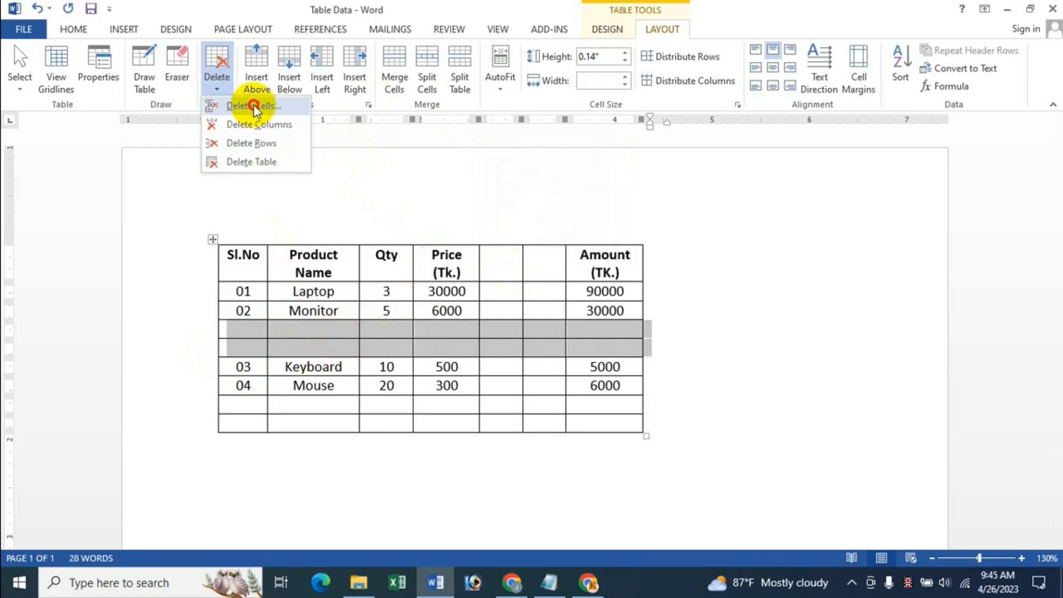
left_click(251, 105)
left_click(564, 181)
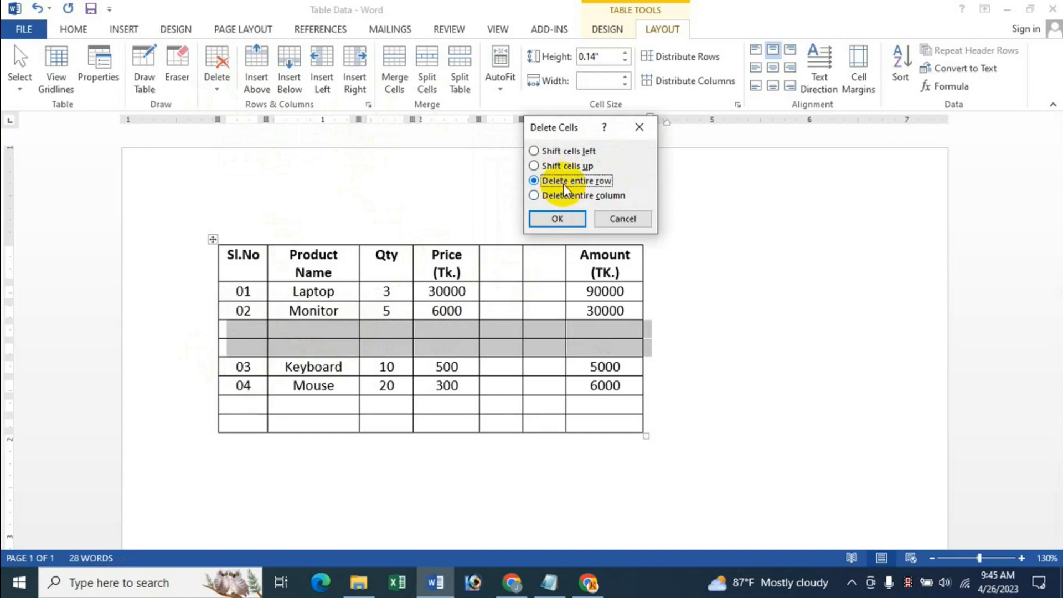
left_click(557, 219)
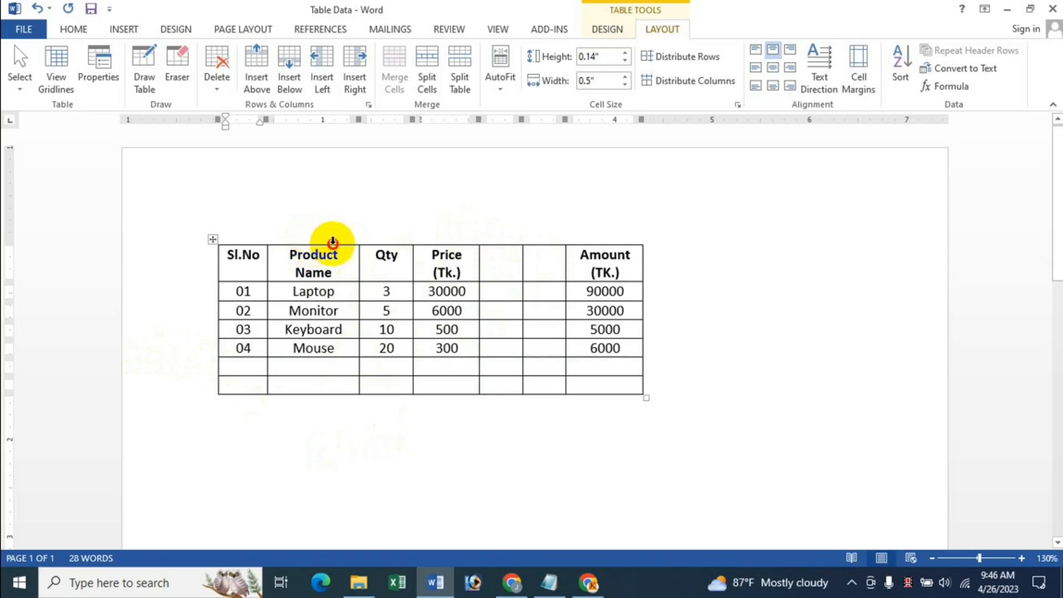
Insert three blank columns between Sl.No and Product Name, using the Product Name, Qty and Price columns as the selection.
left_click_drag(332, 240, 429, 260)
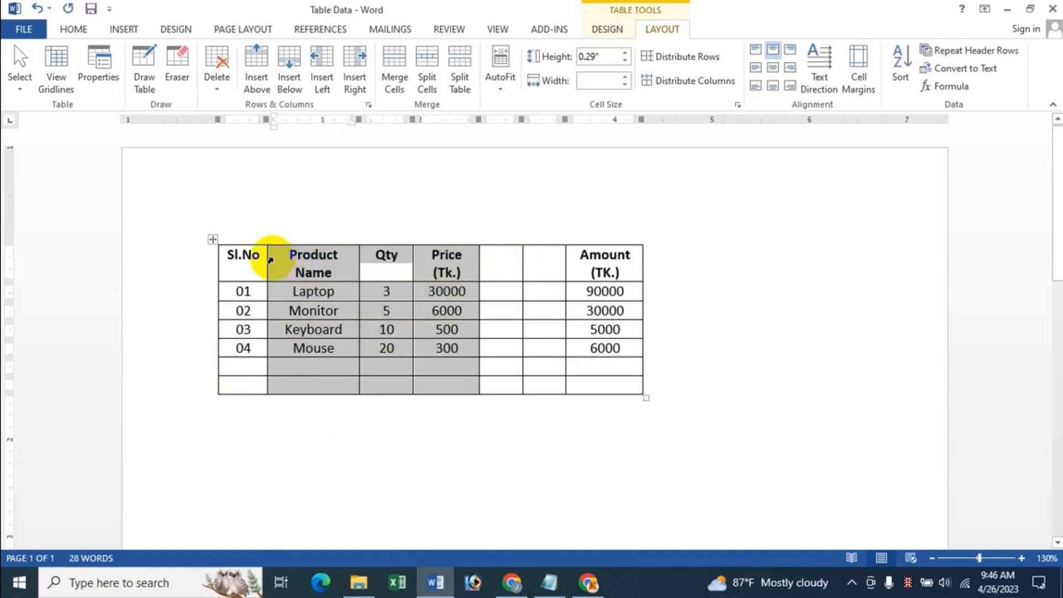
mouse_move(269, 244)
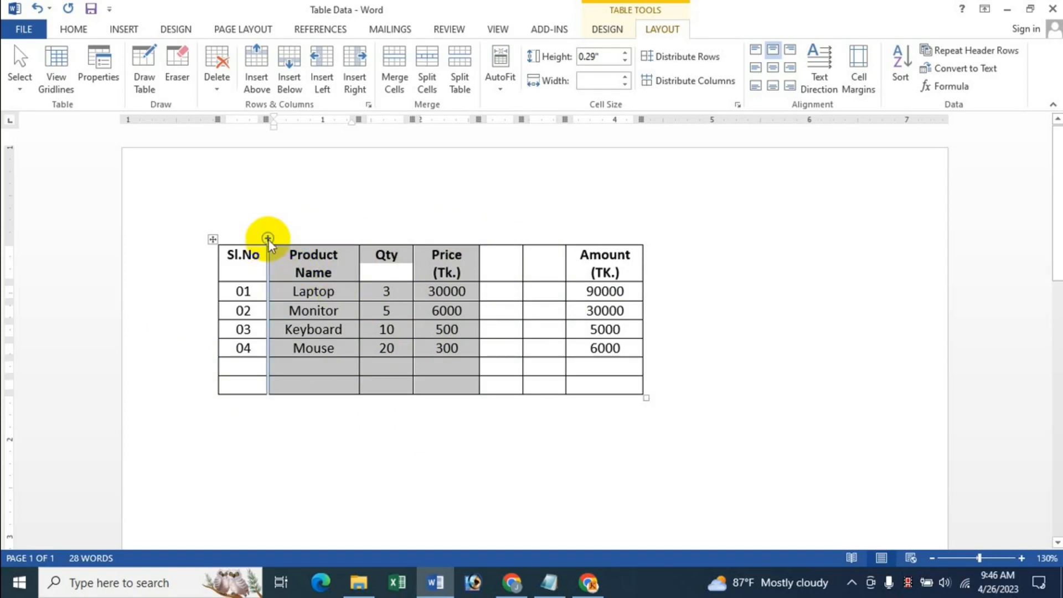
left_click(268, 239)
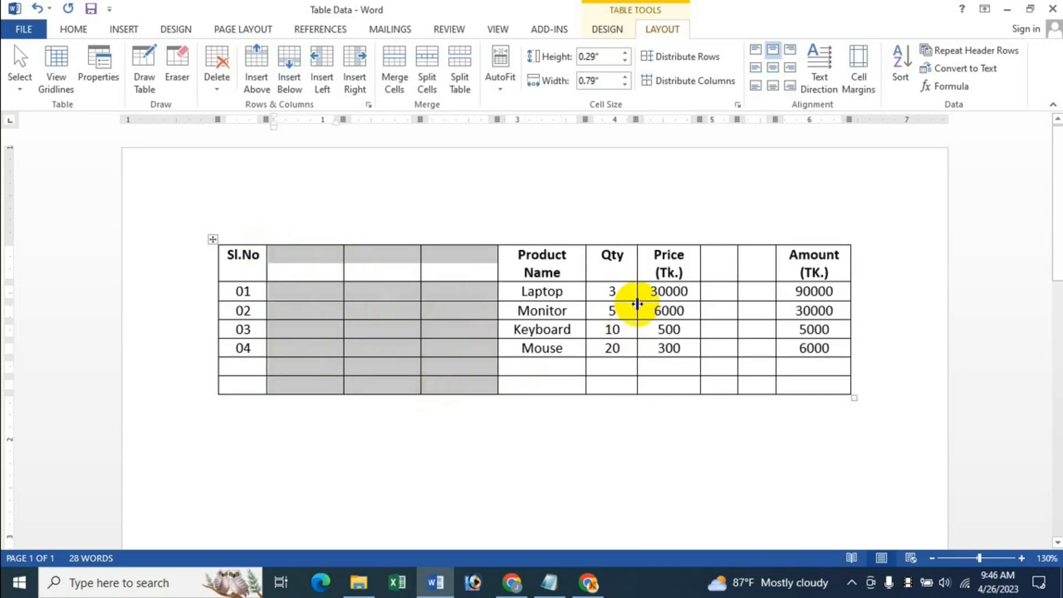
Insert two blank columns between Product Name and Qty, using the Qty and Price columns as the selection.
left_click(619, 259)
left_click_drag(613, 249, 672, 311)
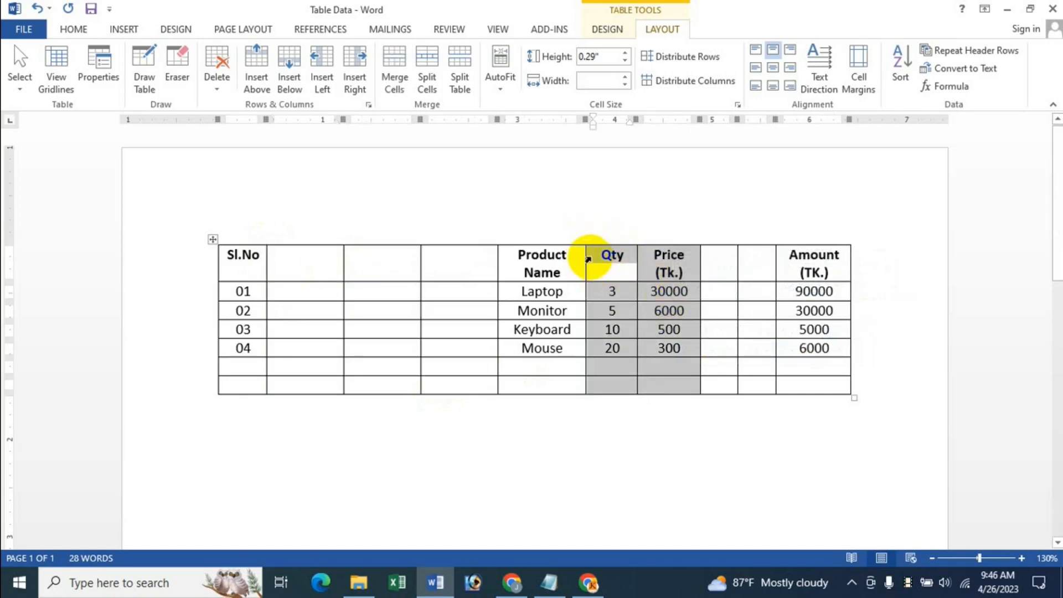
left_click(586, 239)
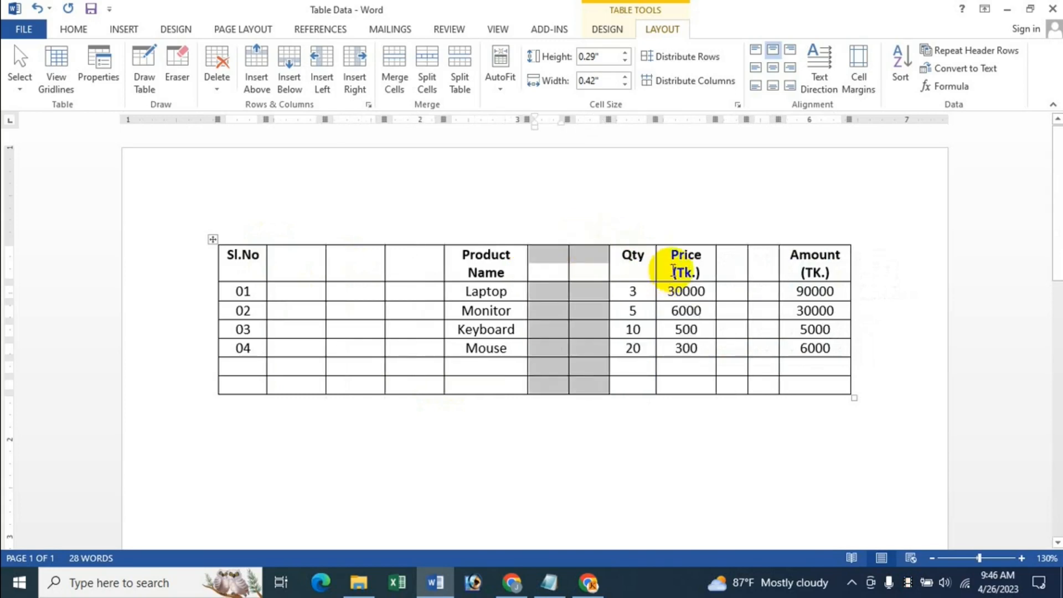
left_click(556, 272)
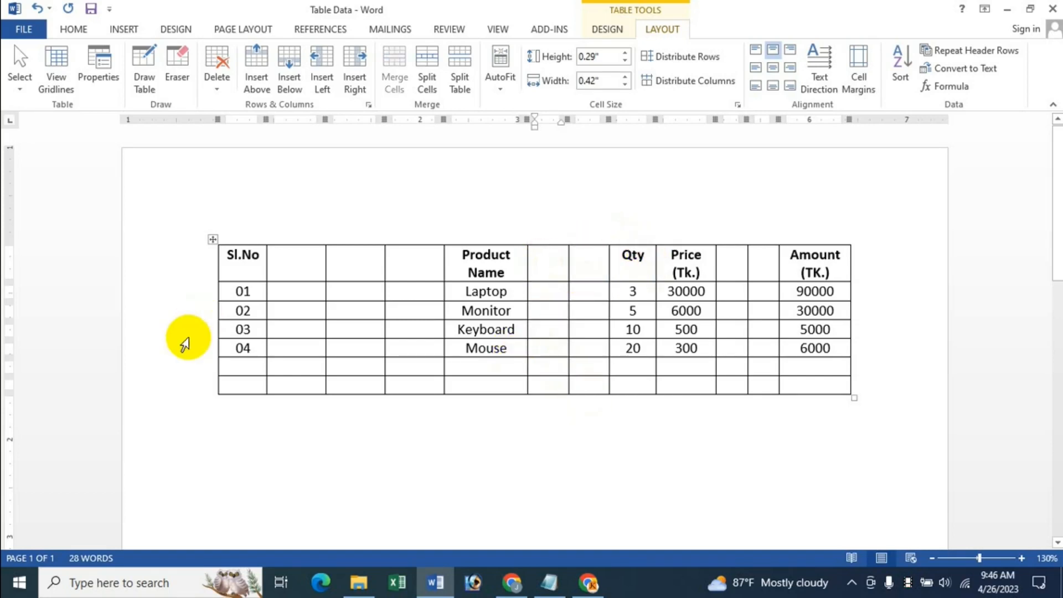
Insert three blank rows between Laptop and Monitor, using rows 02 to 04 as the selection.
mouse_move(206, 356)
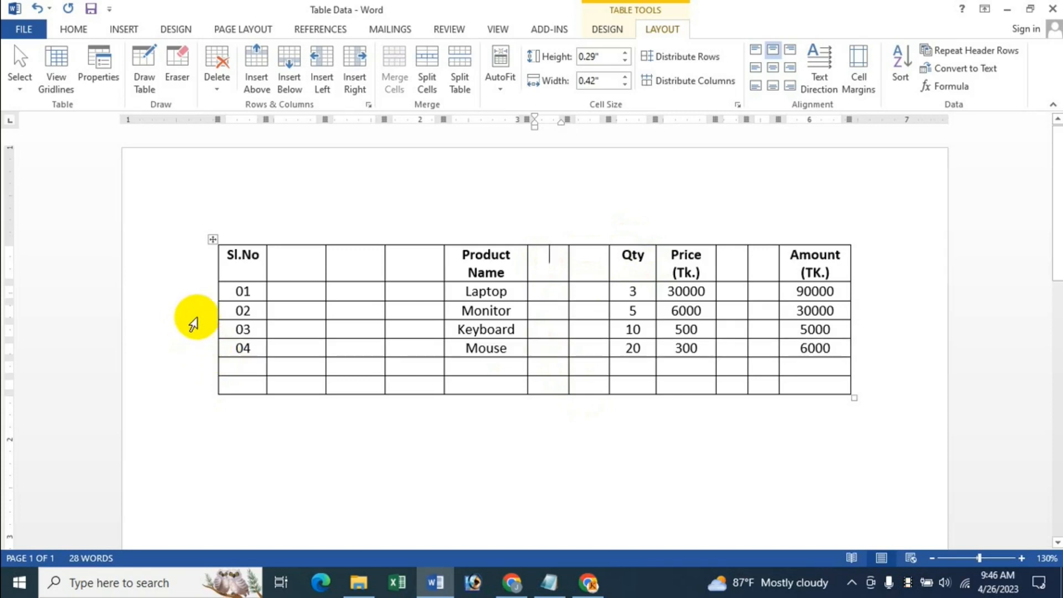
left_click(197, 321)
left_click_drag(198, 321, 198, 349)
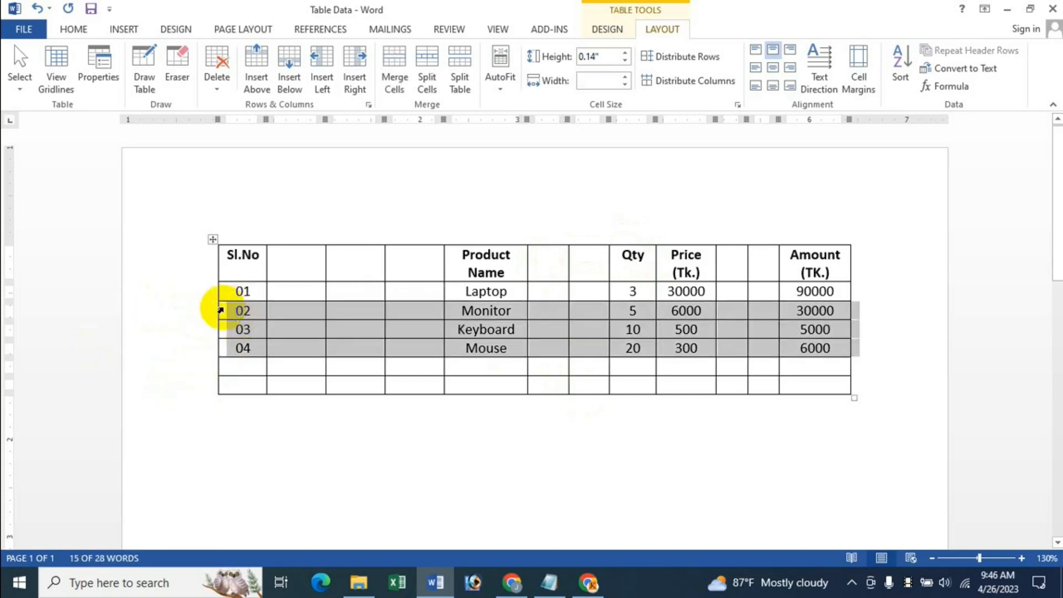
mouse_move(213, 304)
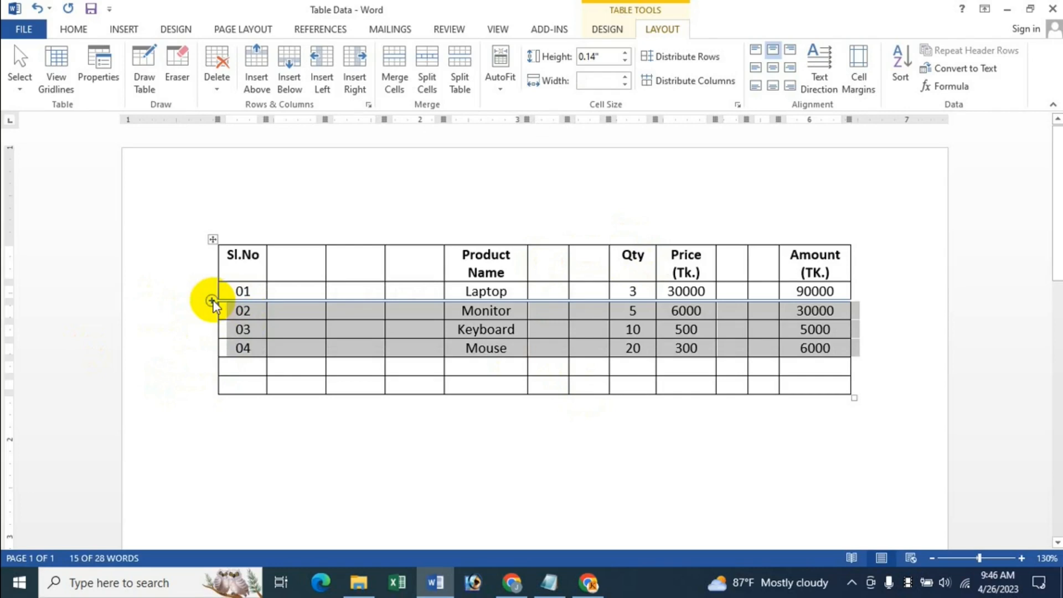
left_click(213, 300)
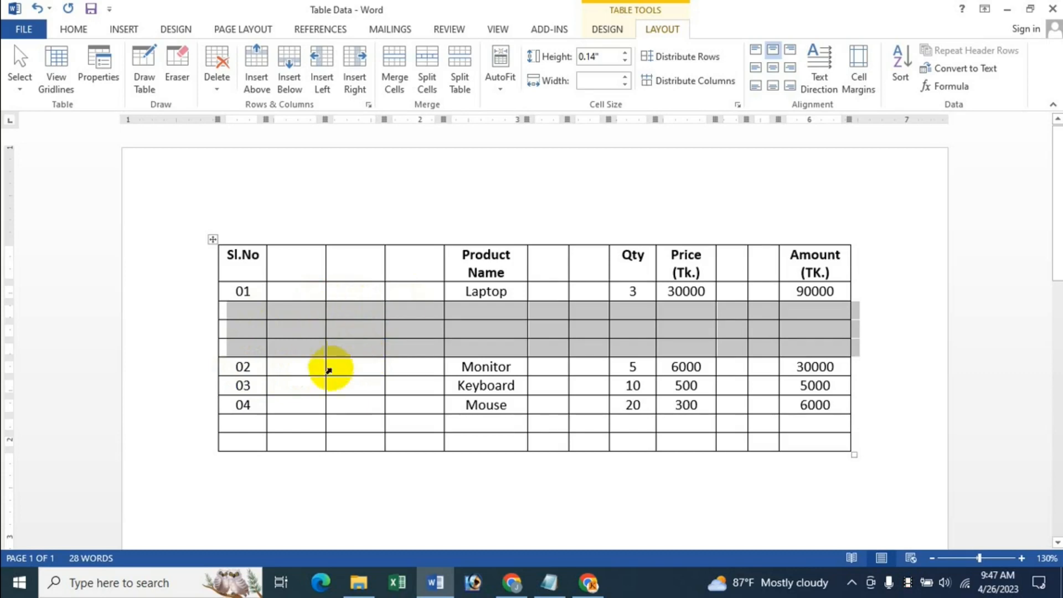
Delete the three blank rows between Laptop and Monitor.
right_click(287, 314)
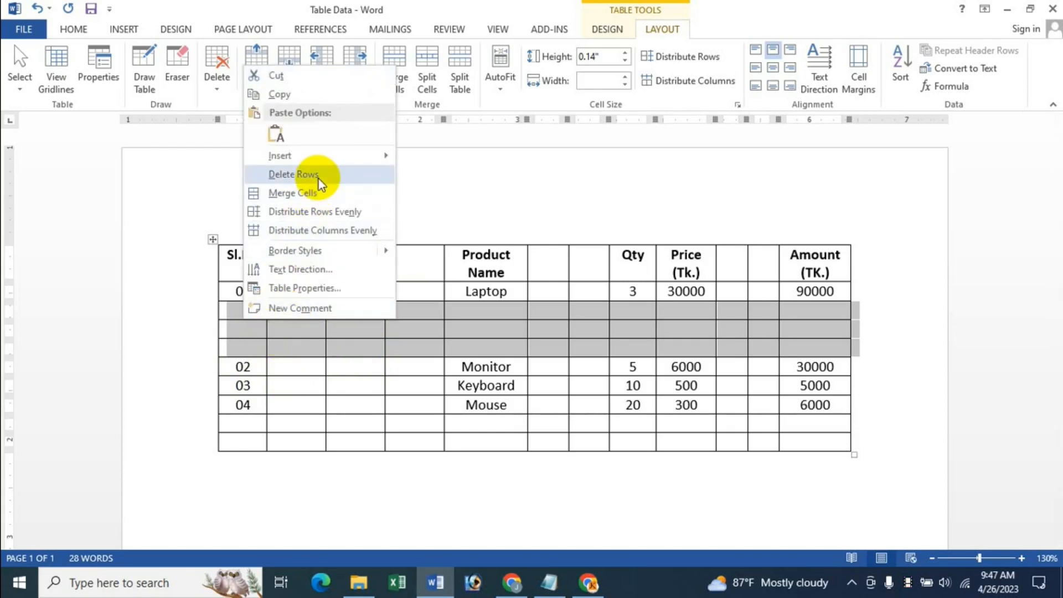
left_click(558, 3)
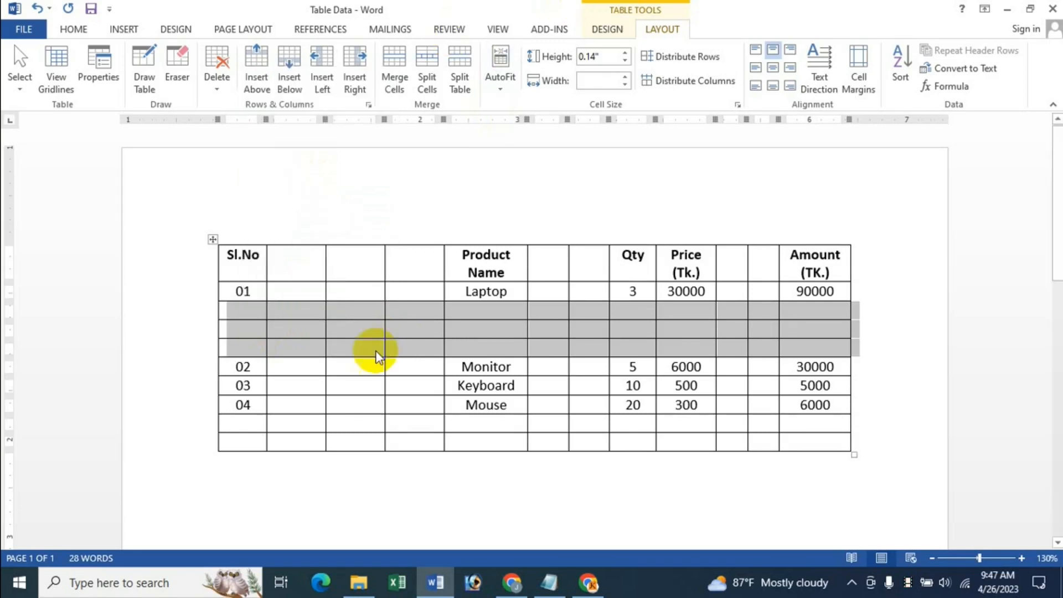
right_click(304, 327)
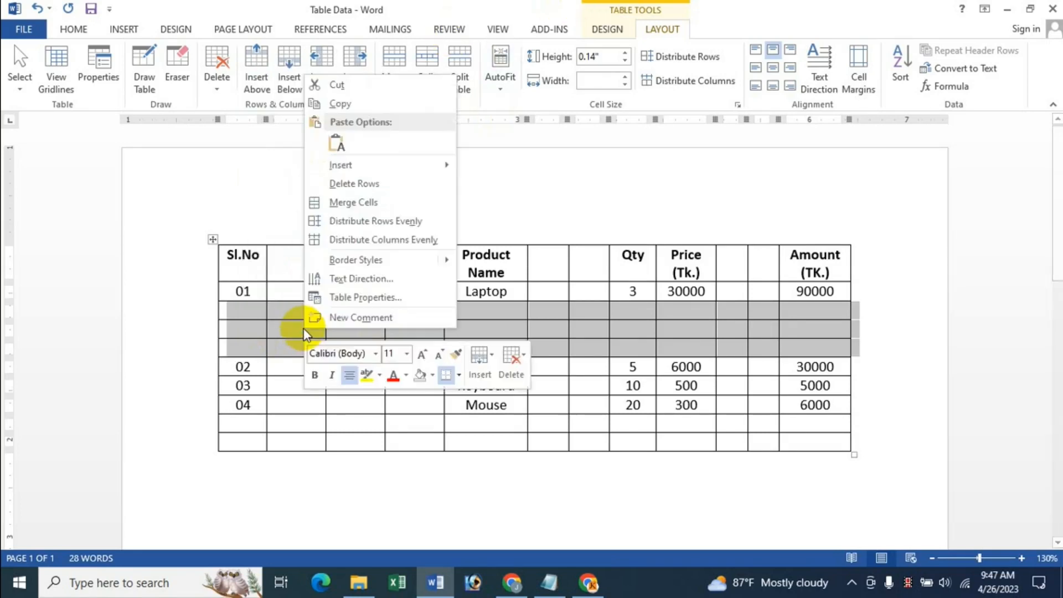
left_click(381, 181)
left_click(380, 370)
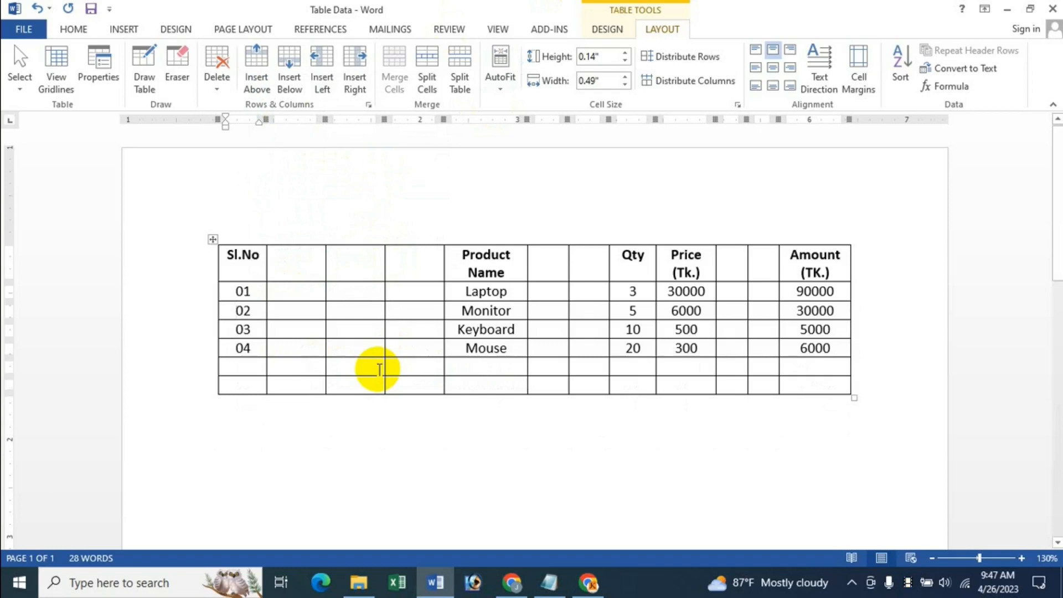
Delete the three blank columns between Sl.No and Product Name.
left_click_drag(297, 244, 393, 256)
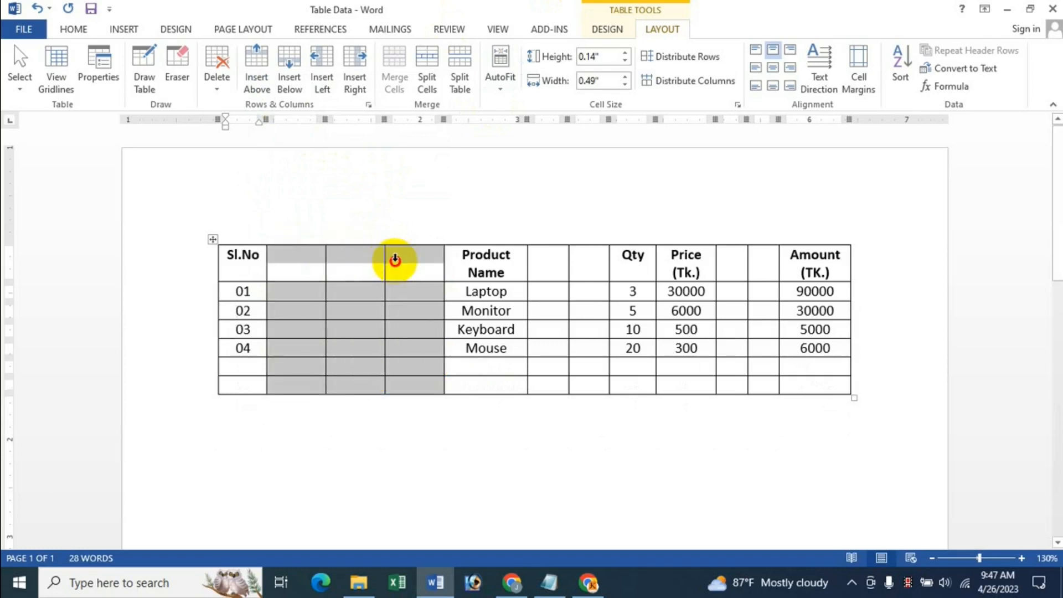
right_click(348, 293)
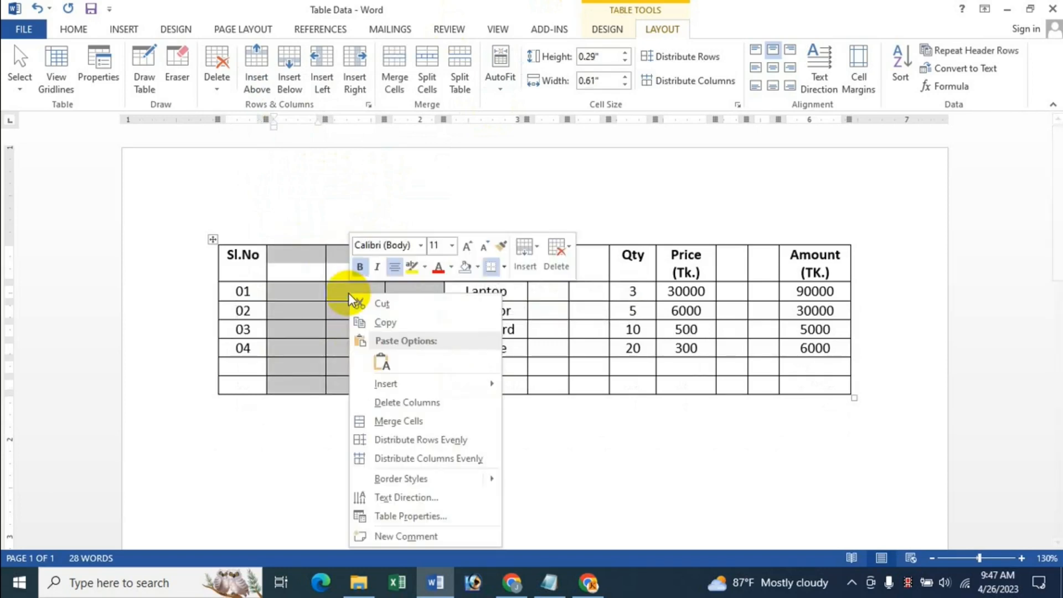
left_click(428, 407)
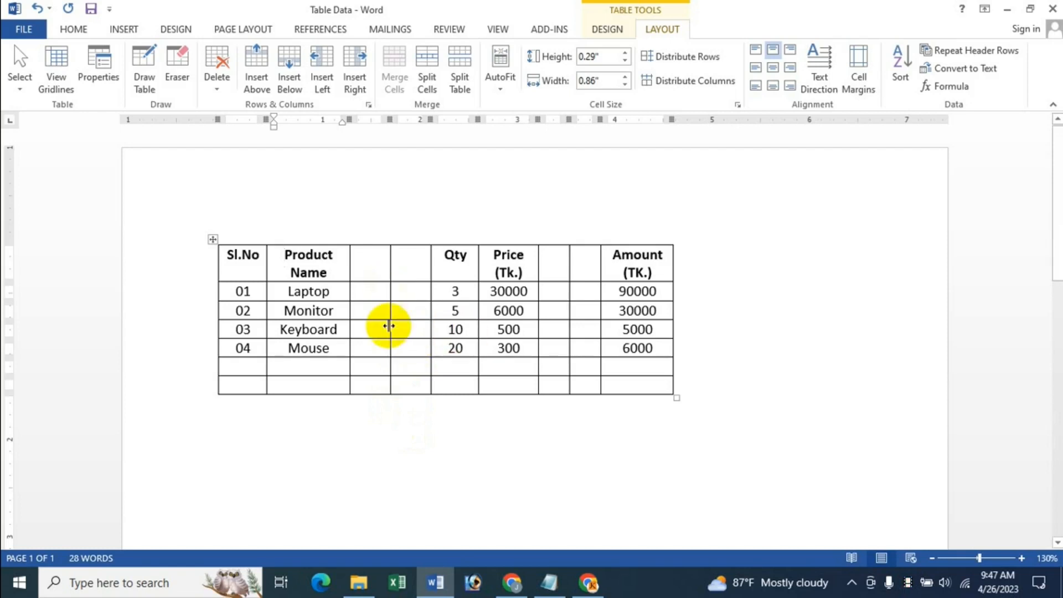
Insert two blank columns to the right of Price, using the Qty and Price columns as the selection.
left_click_drag(456, 242, 501, 244)
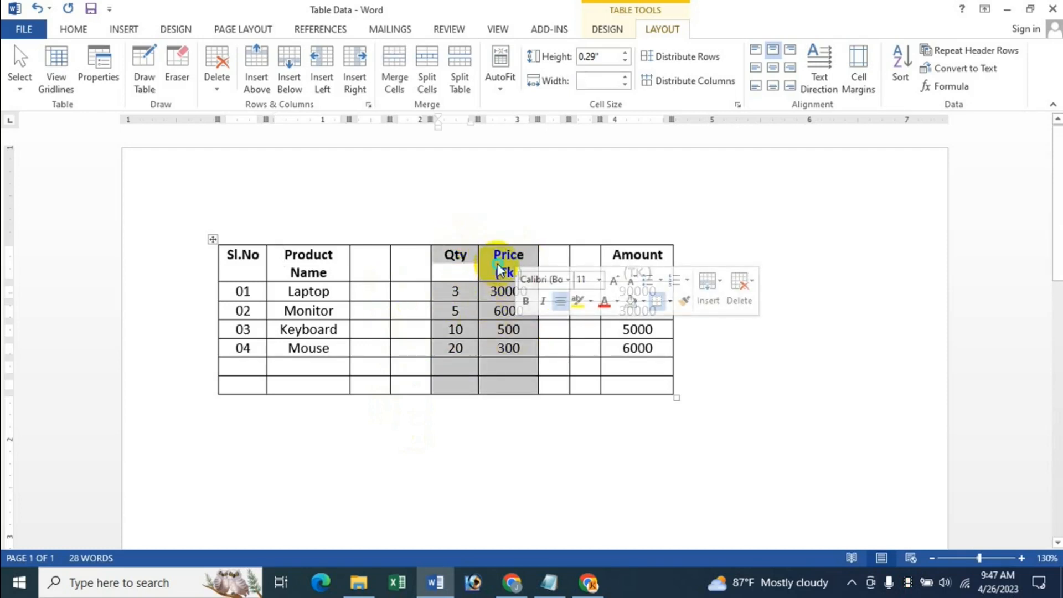
right_click(498, 264)
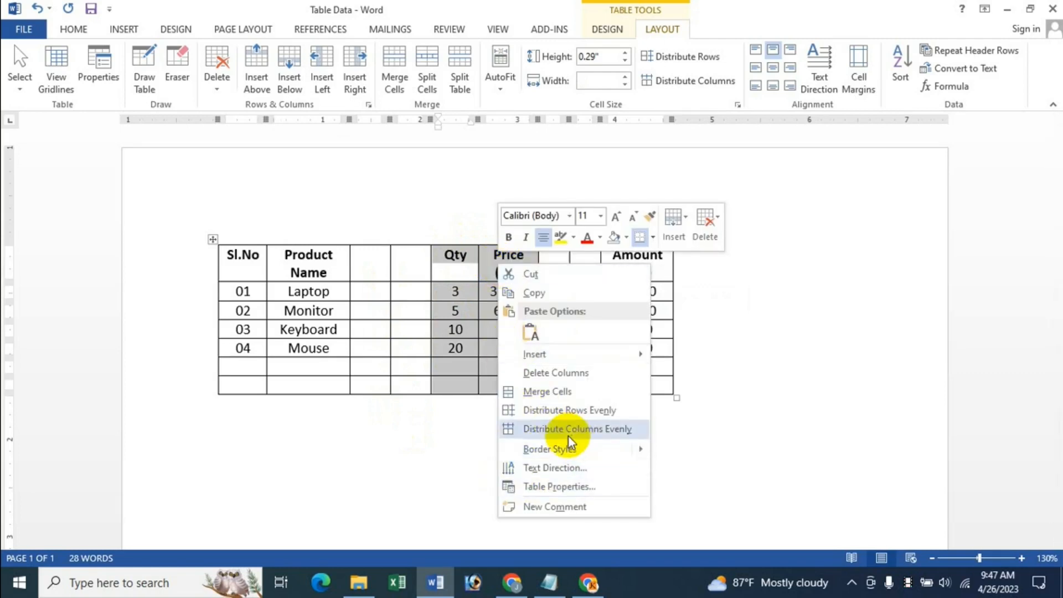
mouse_move(543, 358)
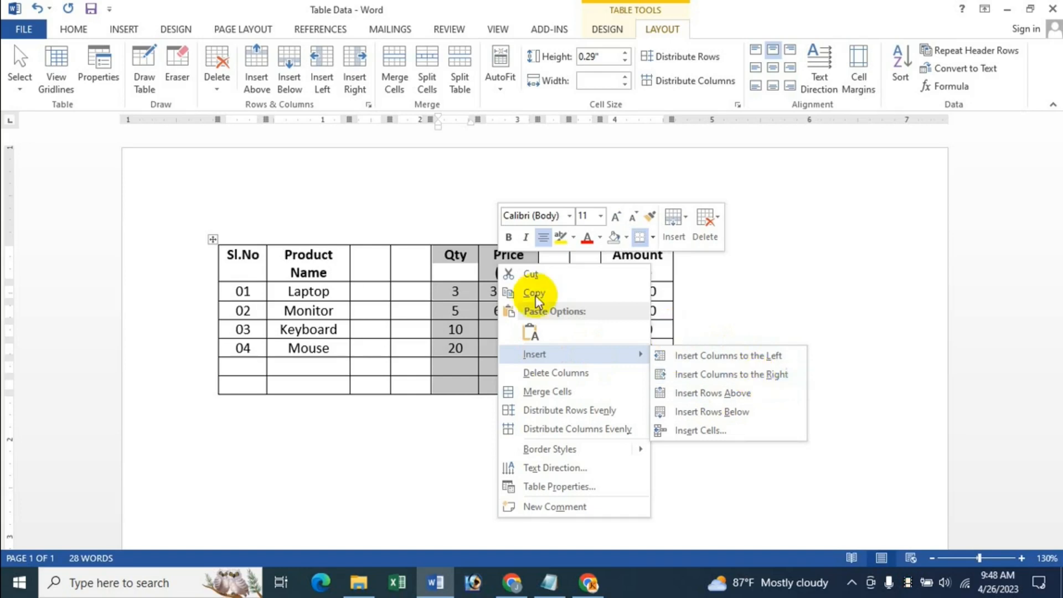
mouse_move(594, 356)
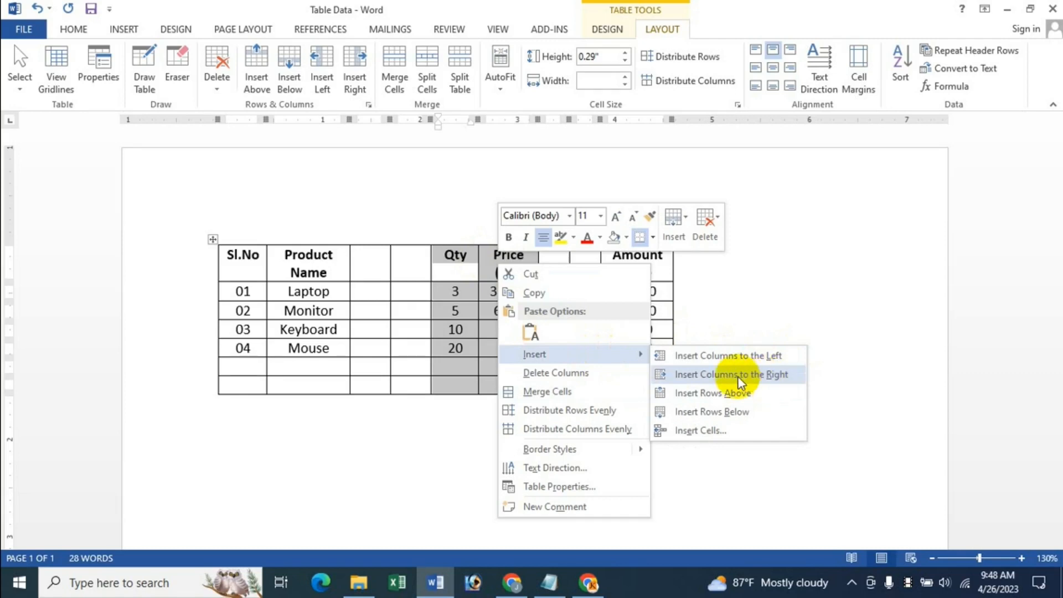
left_click(766, 382)
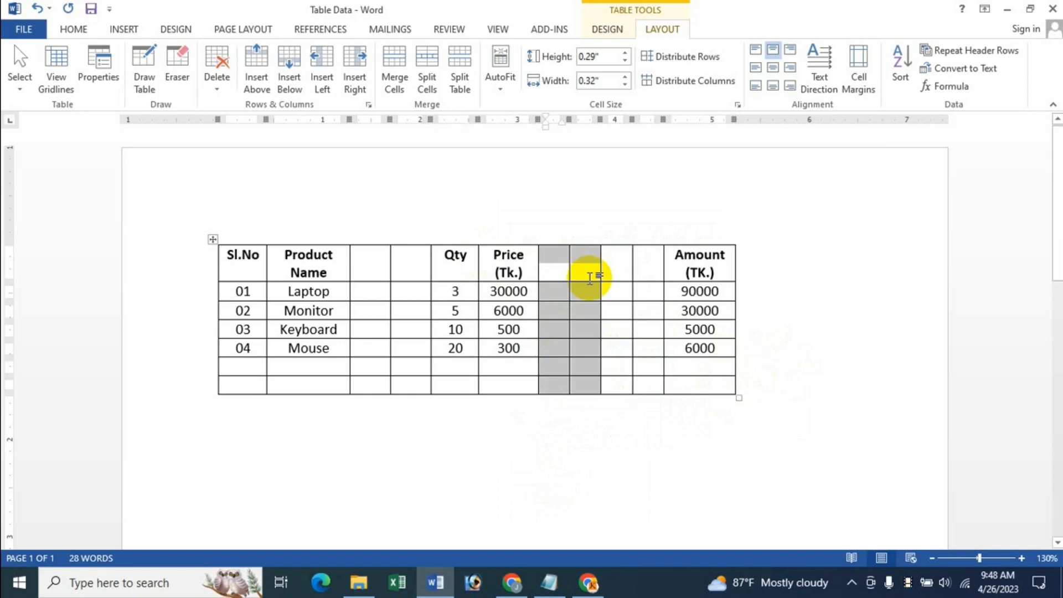
Insert two blank columns to the left of Qty, using the Qty and Price columns as the selection.
left_click_drag(460, 244, 509, 271)
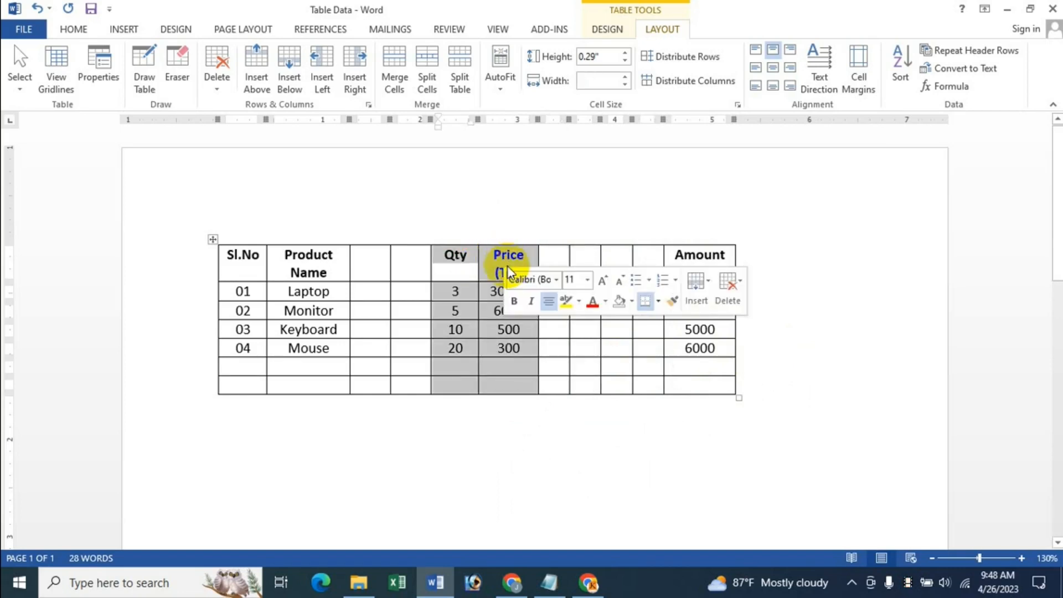
right_click(508, 272)
mouse_move(603, 357)
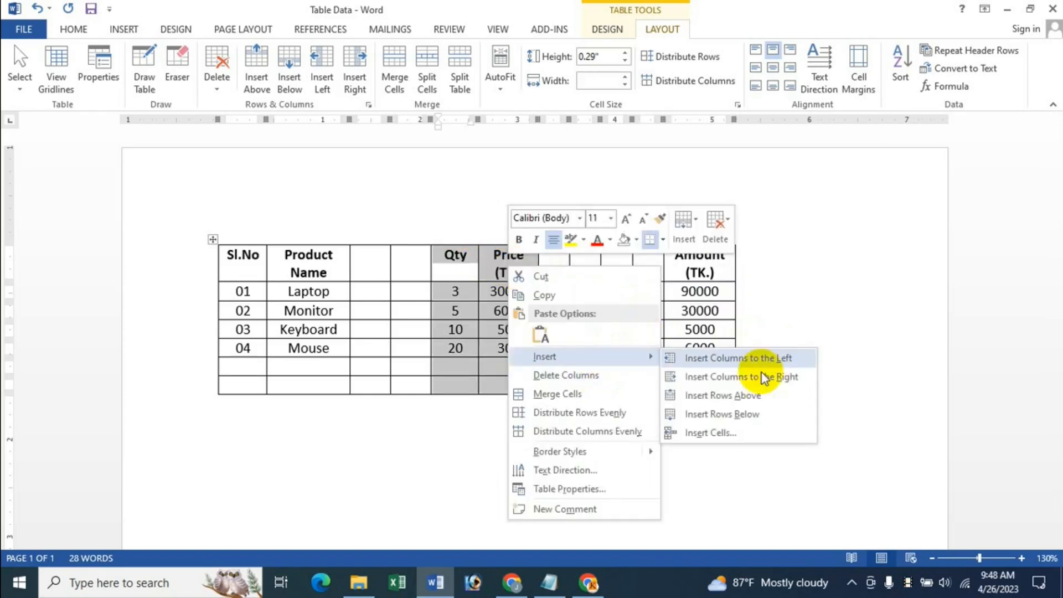
left_click(740, 358)
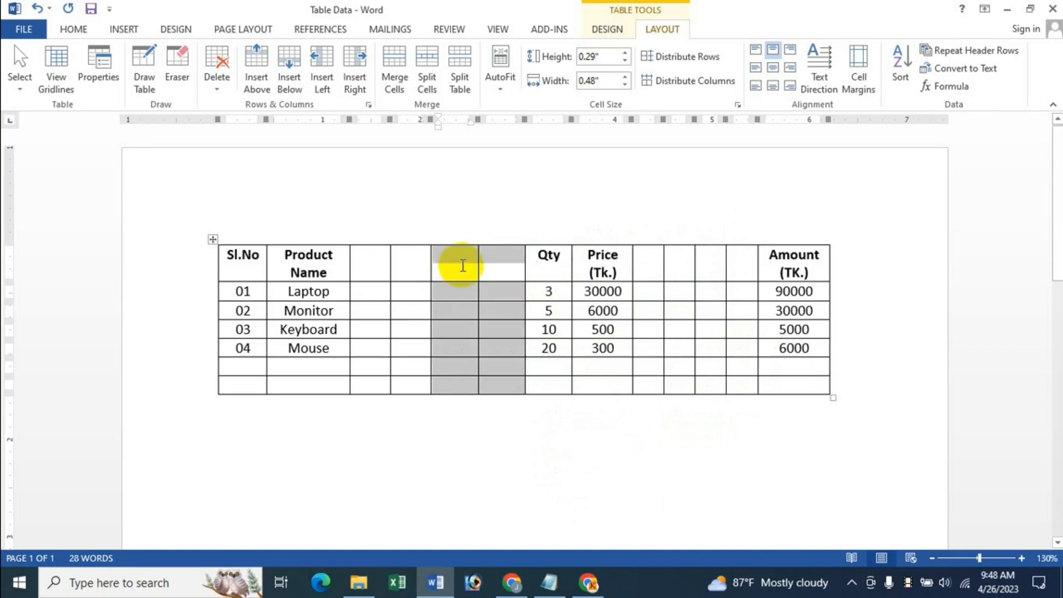
Delete the two selected blank columns directly before Qty.
right_click(493, 302)
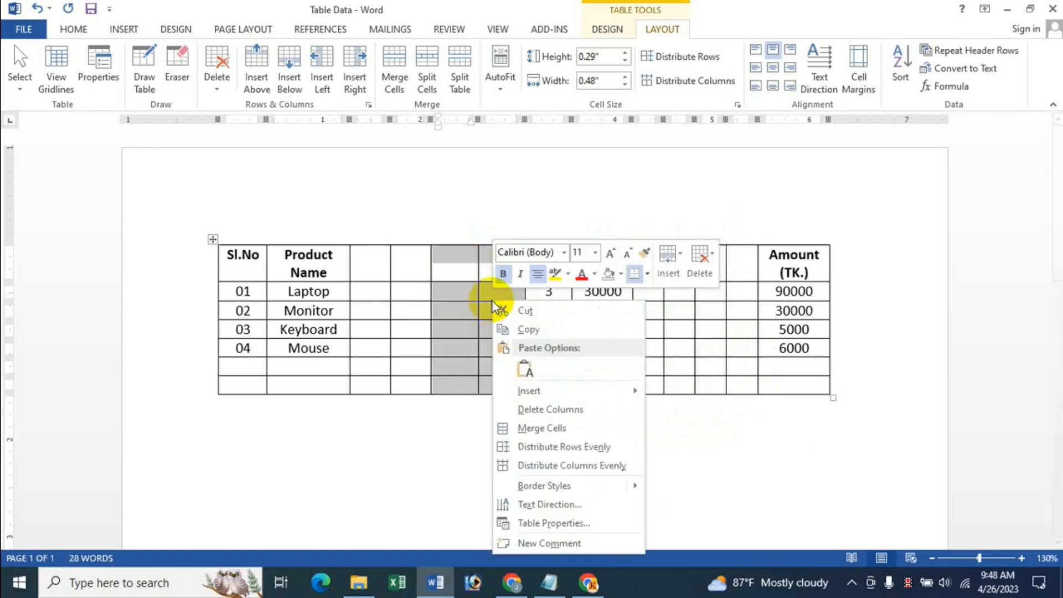
left_click(564, 410)
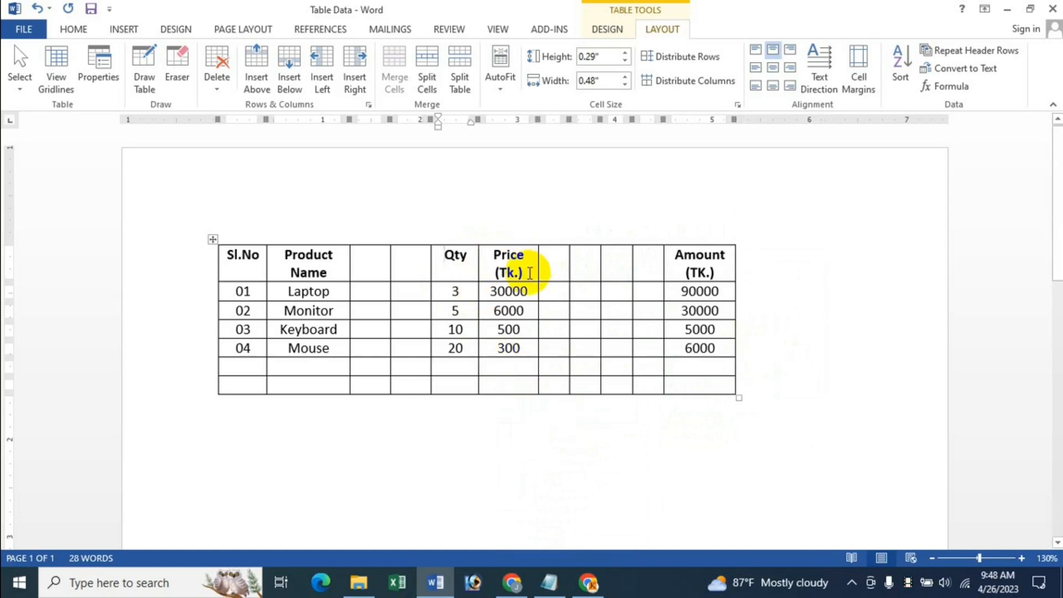
left_click_drag(530, 273, 500, 279)
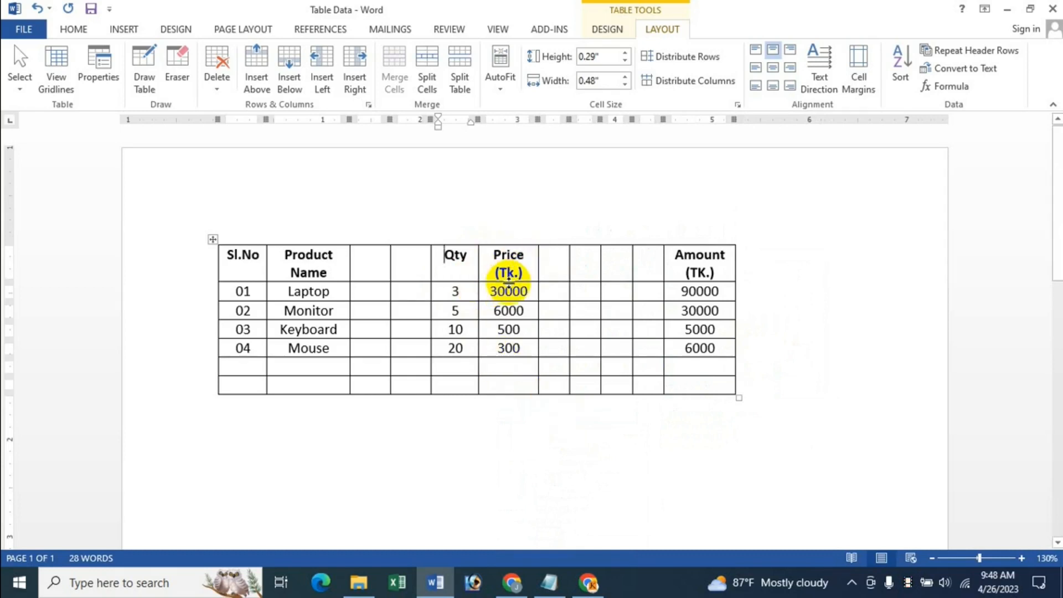
Insert three blank rows above Monitor, using the Monitor, Keyboard and Mouse rows as the selection.
left_click(552, 270)
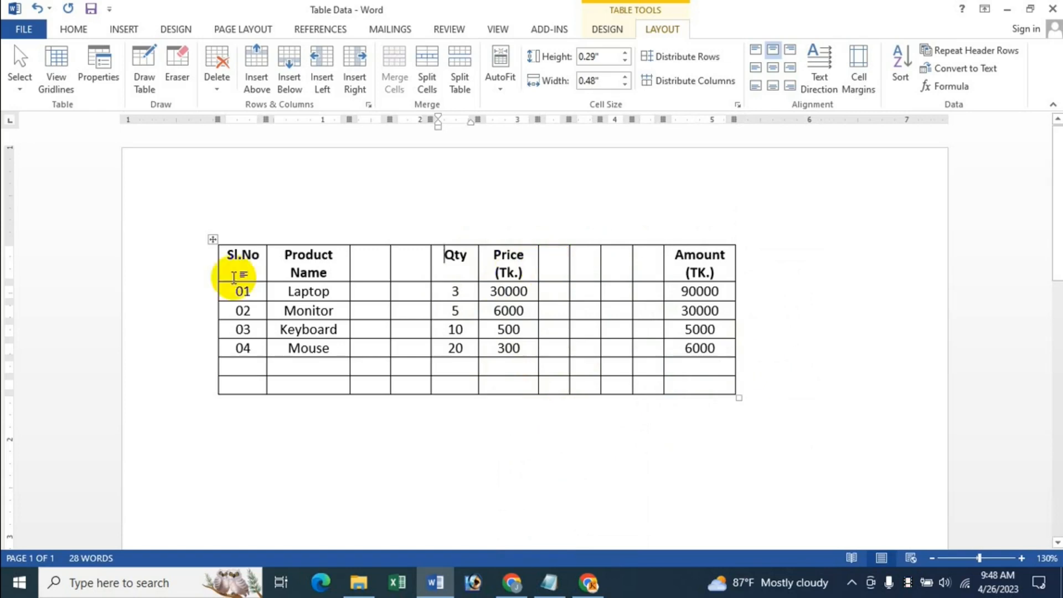
mouse_move(192, 316)
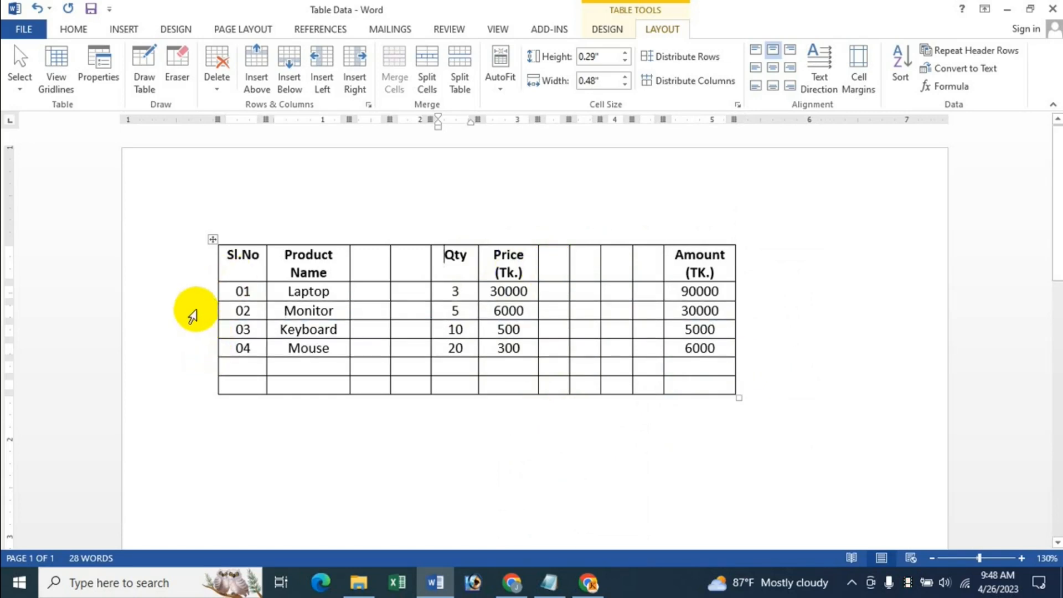
left_click_drag(191, 316, 194, 341)
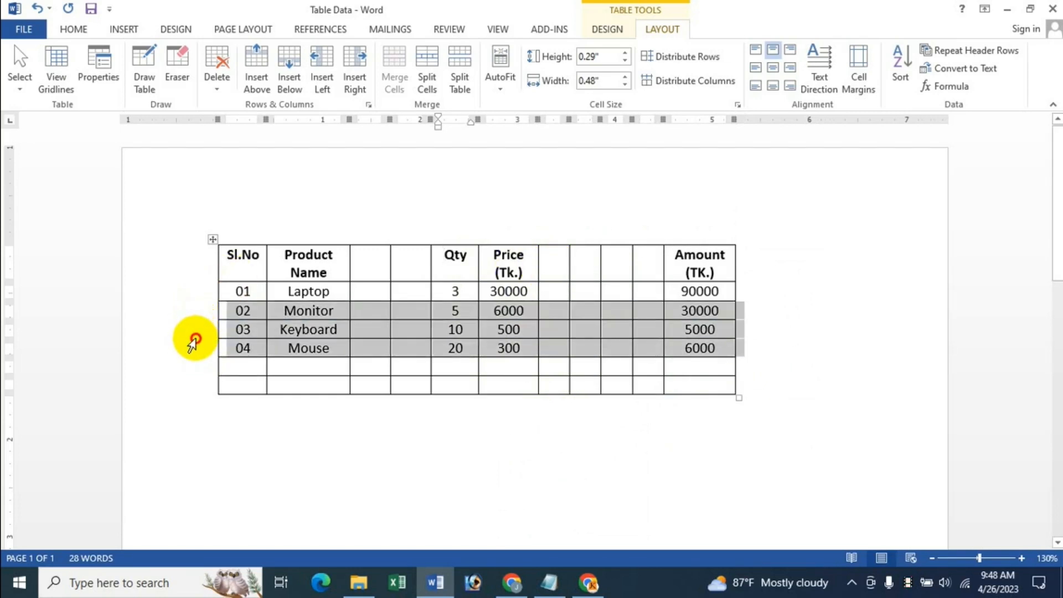
right_click(324, 339)
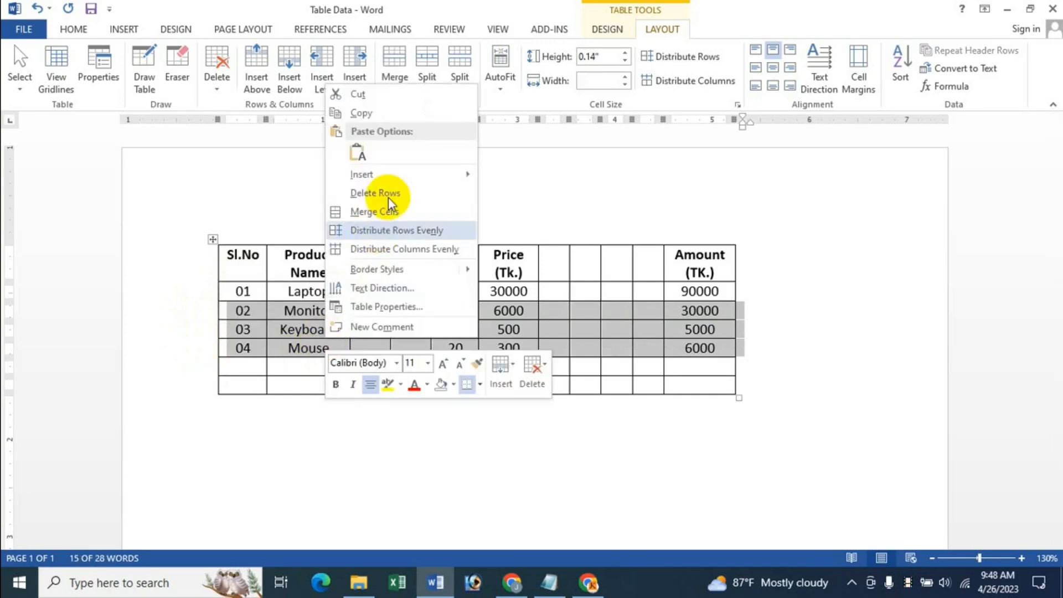
mouse_move(401, 175)
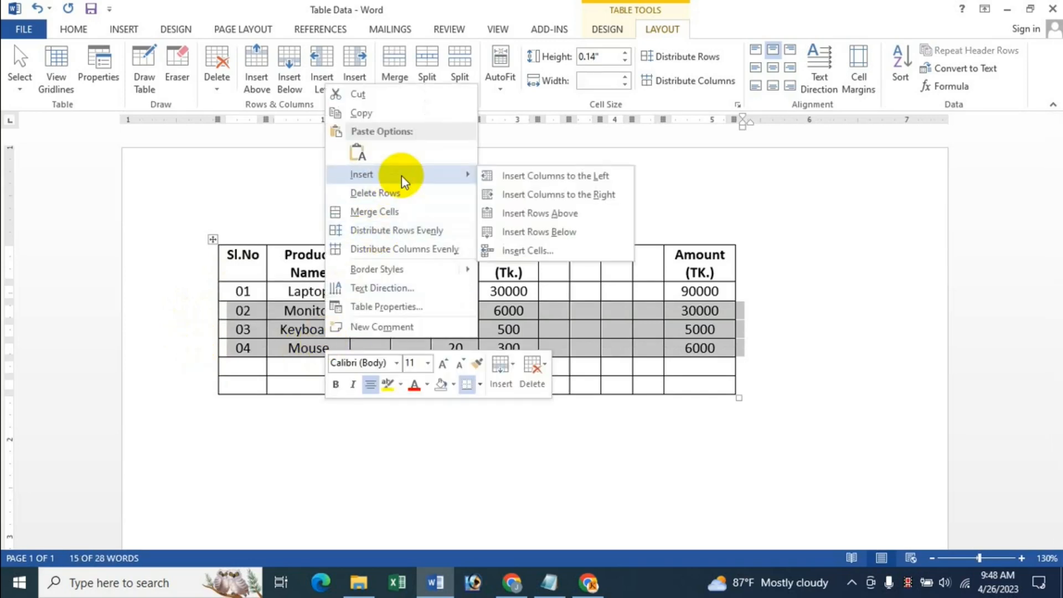
left_click(550, 219)
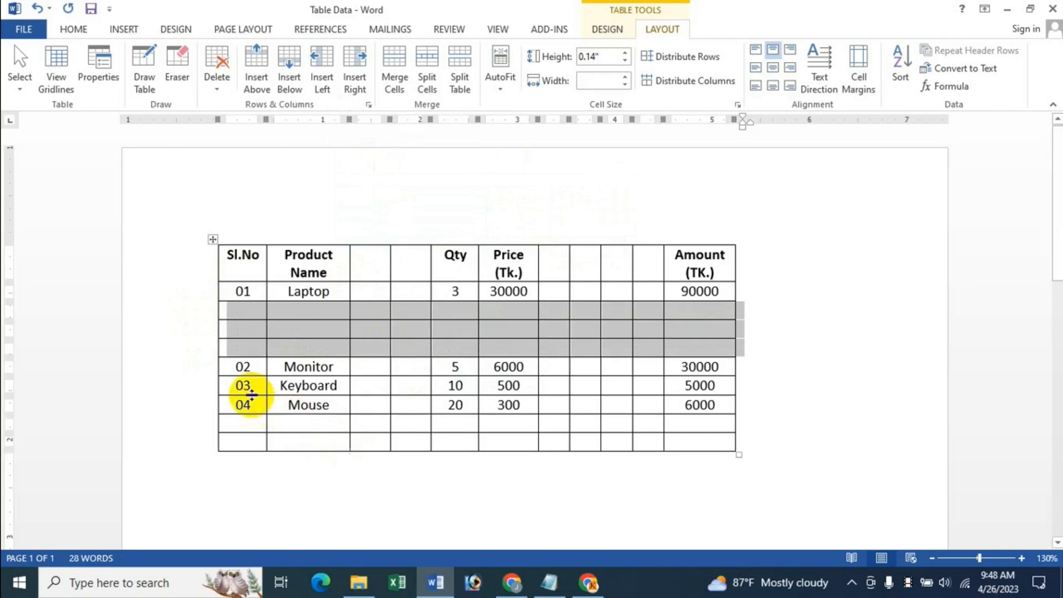
Insert three blank rows below Mouse, using the Monitor, Keyboard and Mouse rows as the selection.
left_click_drag(208, 377, 206, 399)
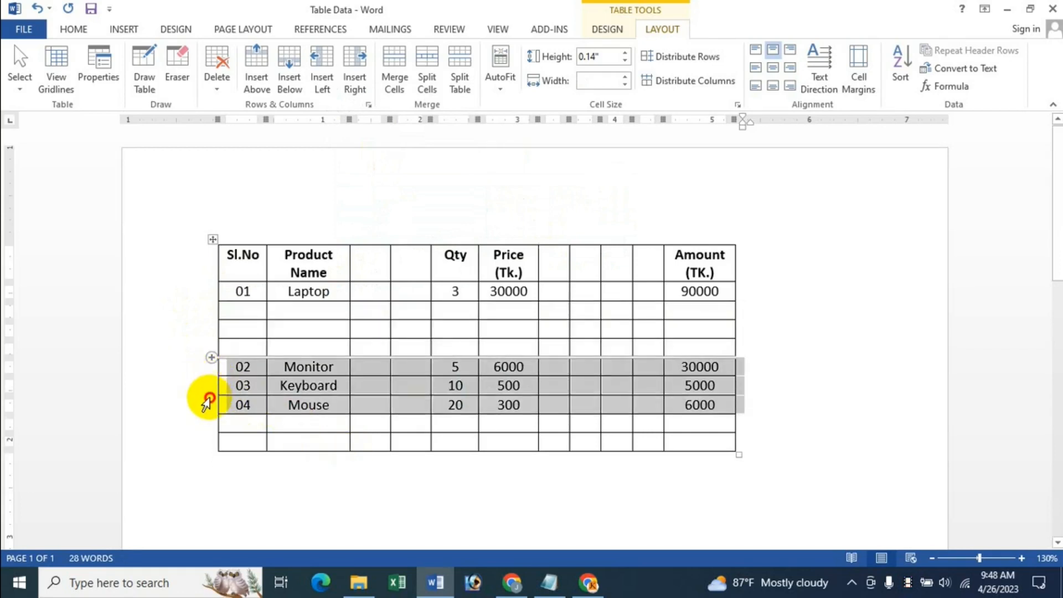
right_click(312, 391)
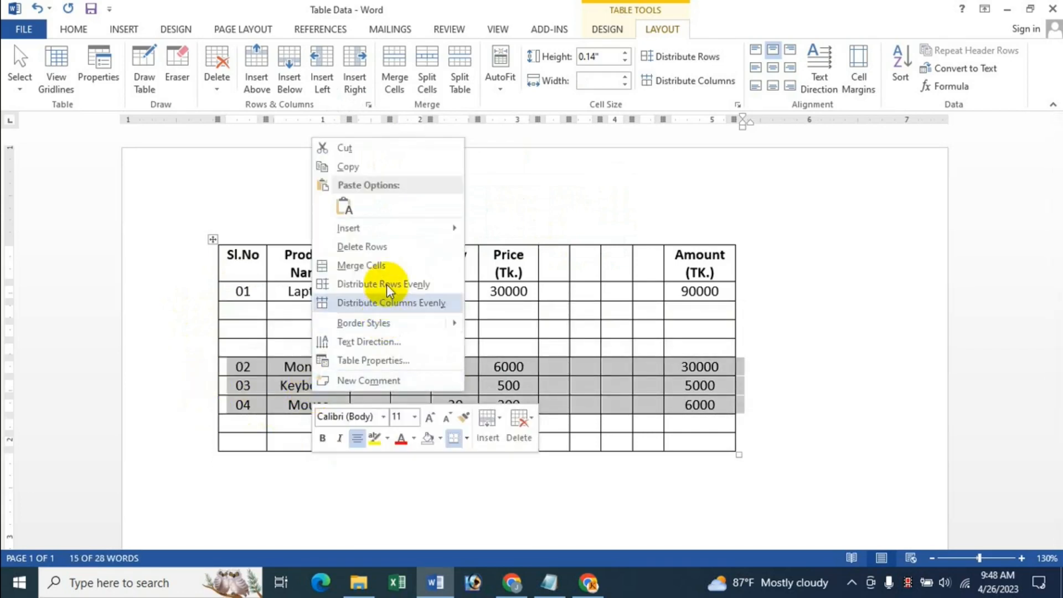
mouse_move(410, 227)
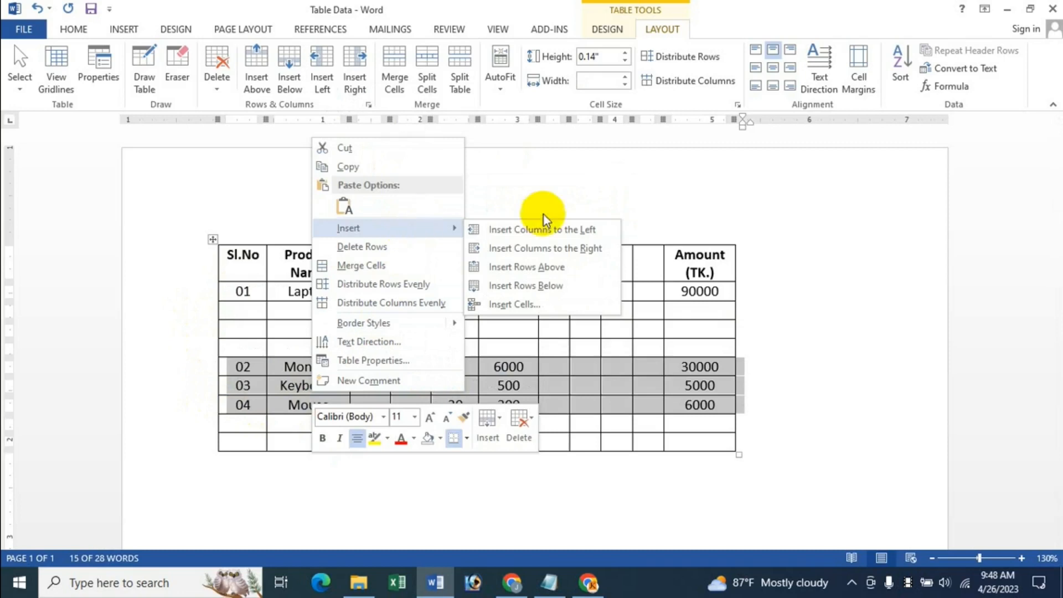
left_click(546, 285)
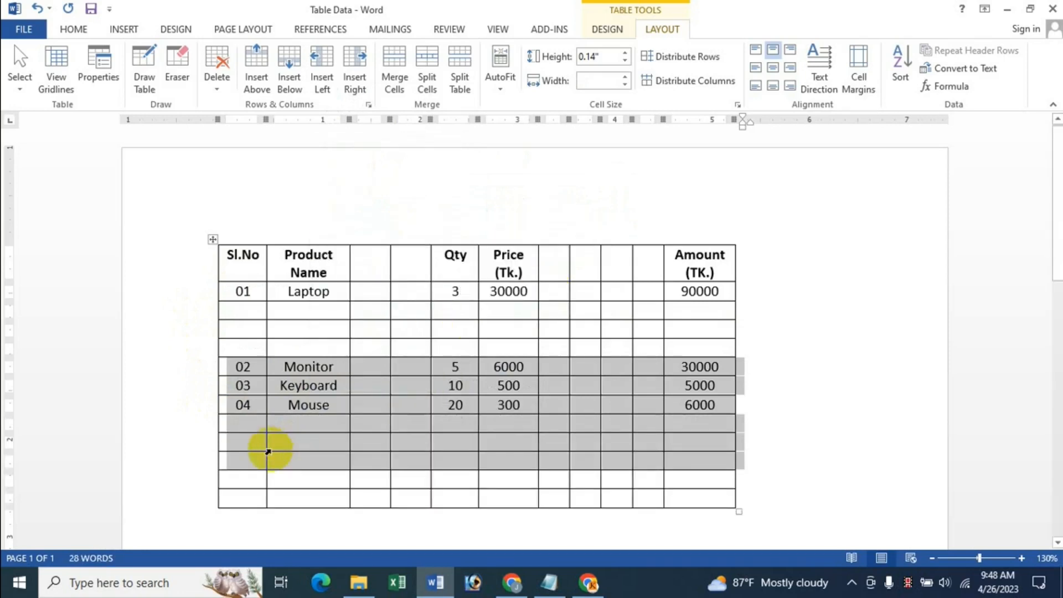
Delete all five blank rows below the Mouse row.
left_click(233, 437)
left_click_drag(202, 431, 205, 505)
right_click(497, 465)
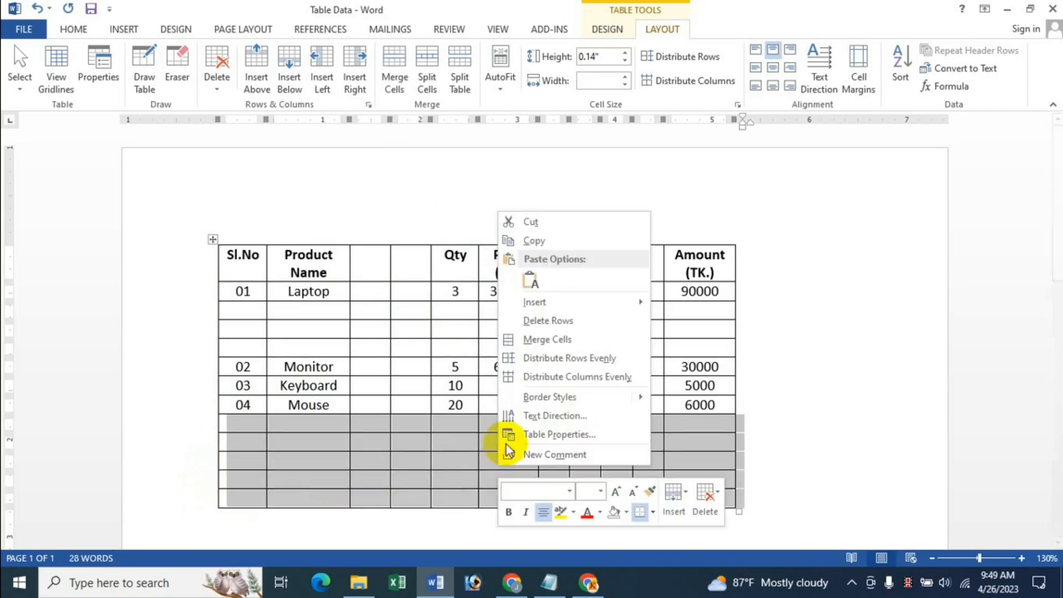
left_click(554, 321)
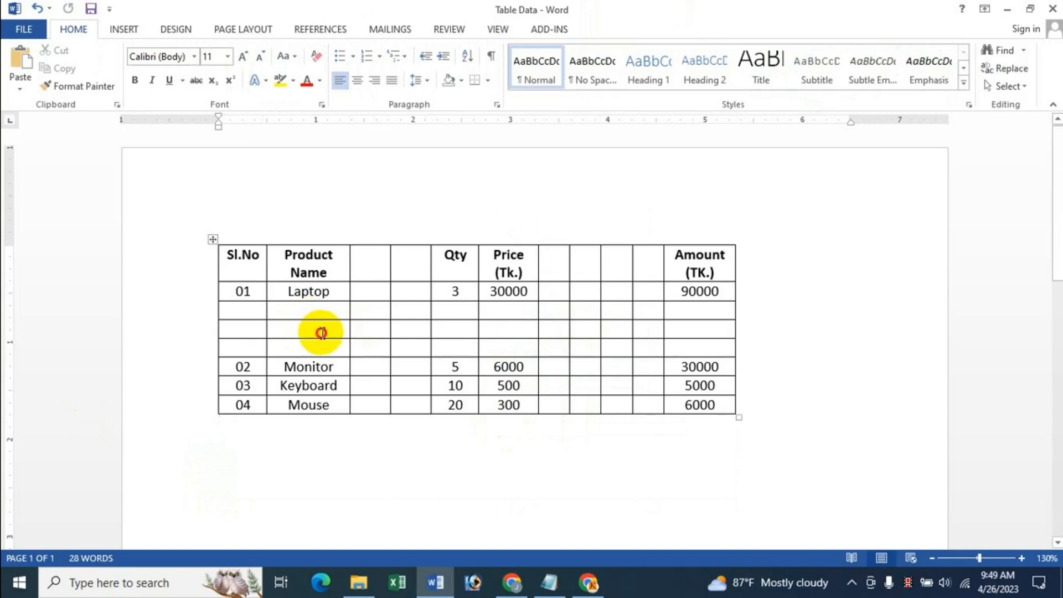
Insert three blank cells at the Monitor, Keyboard and Mouse name cells with the Shift cells down option.
left_click(320, 332)
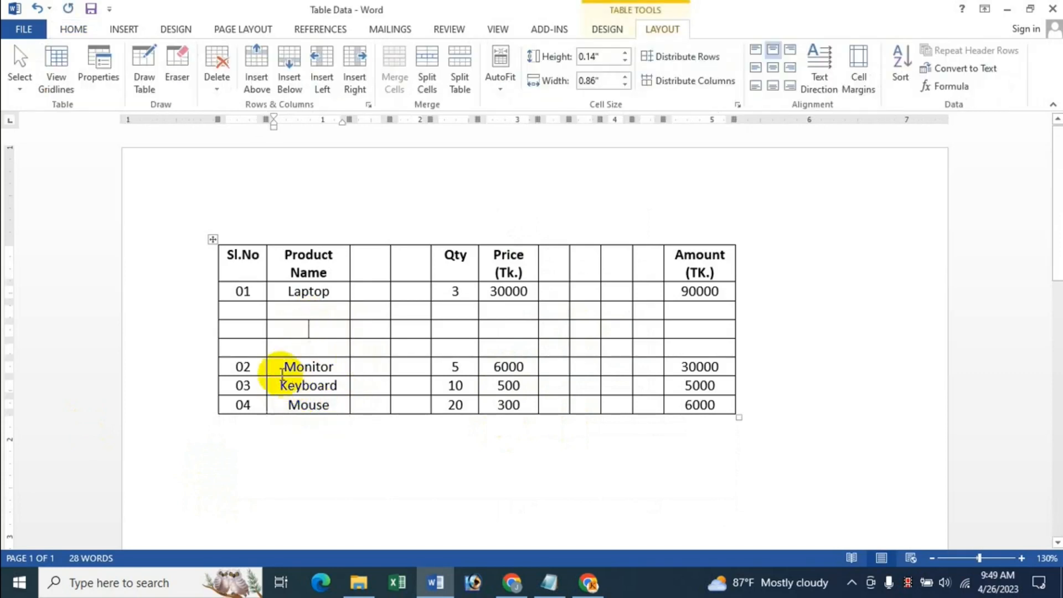
left_click_drag(284, 369, 315, 407)
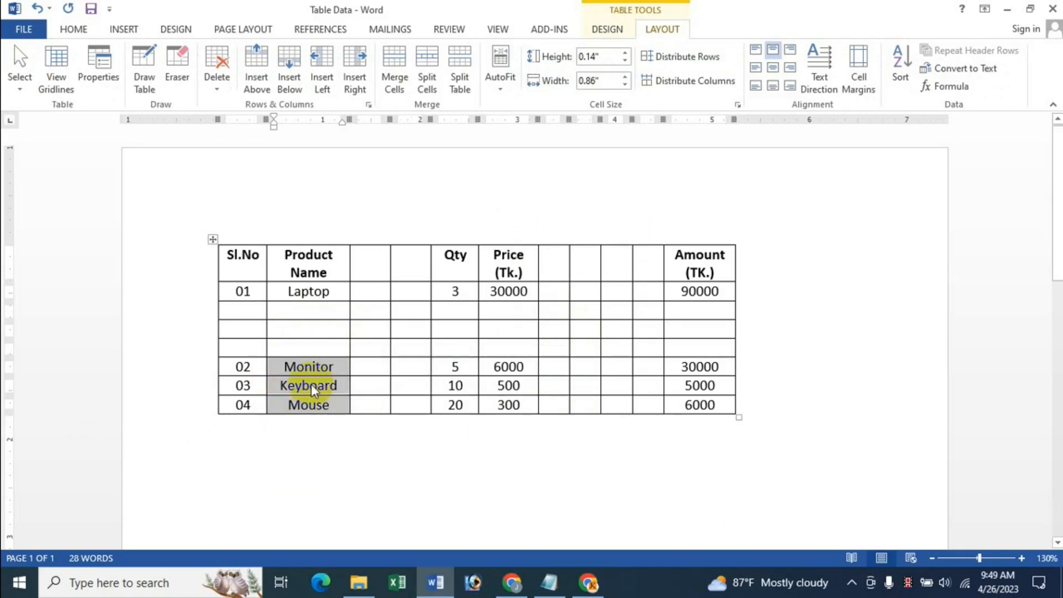
right_click(300, 384)
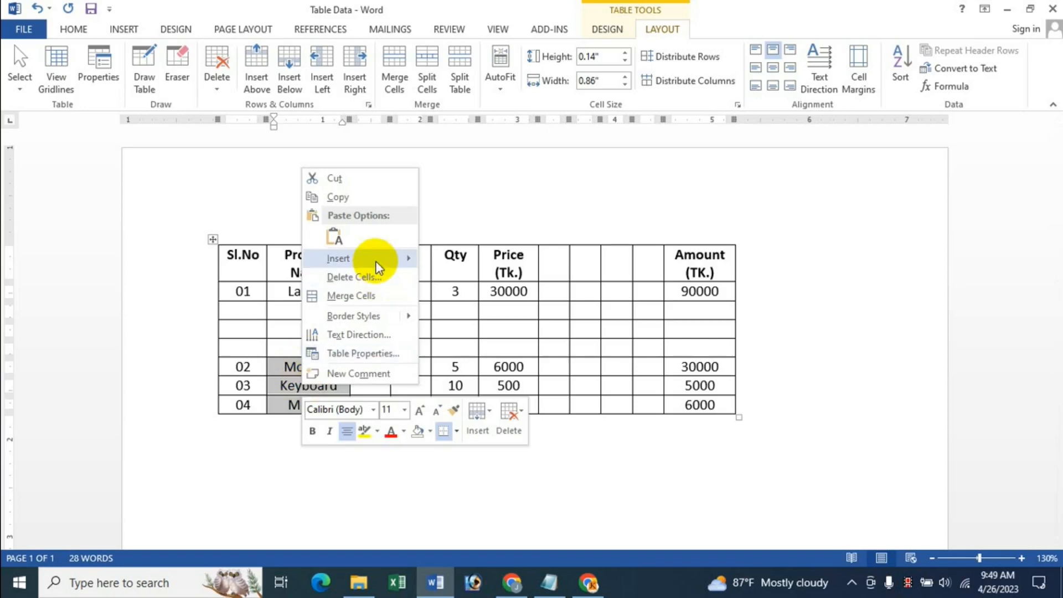
mouse_move(376, 265)
left_click(481, 339)
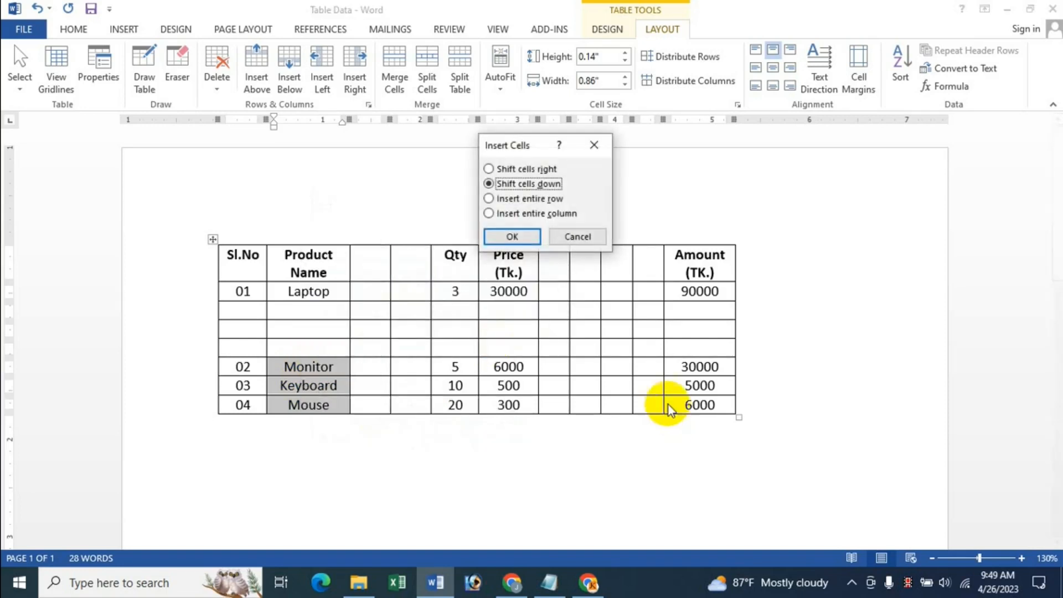
left_click_drag(536, 145, 602, 166)
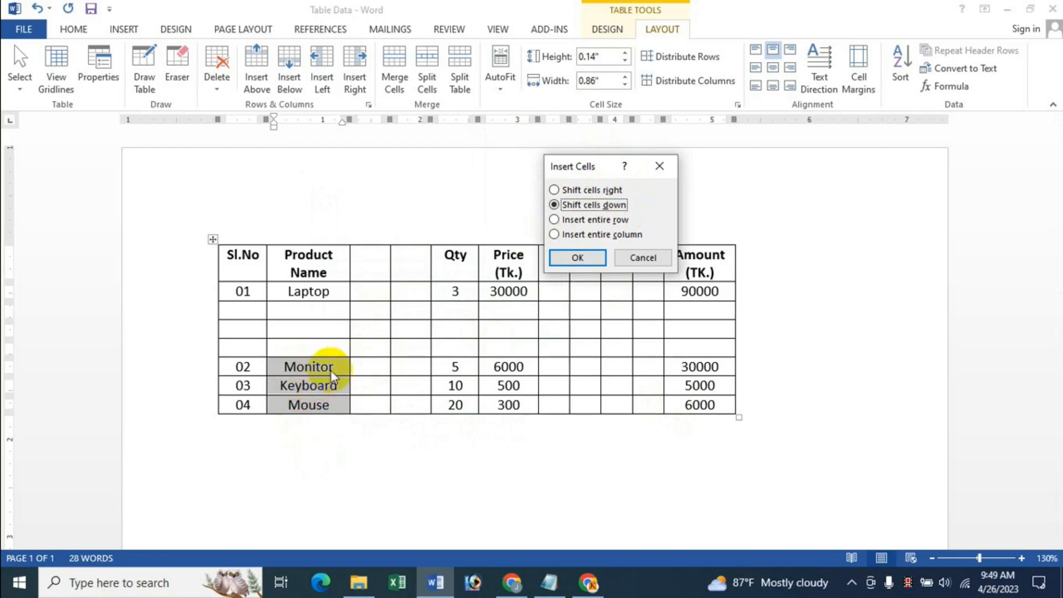
left_click(578, 258)
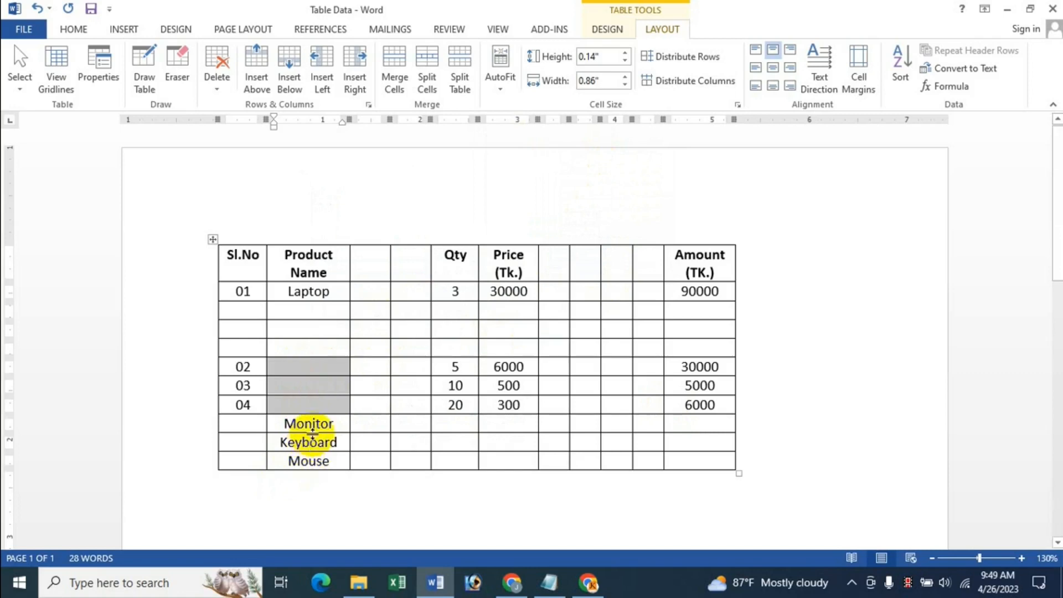
Delete the three selected blank Product Name cells beside 02 to 04 with the Shift cells up option.
right_click(303, 388)
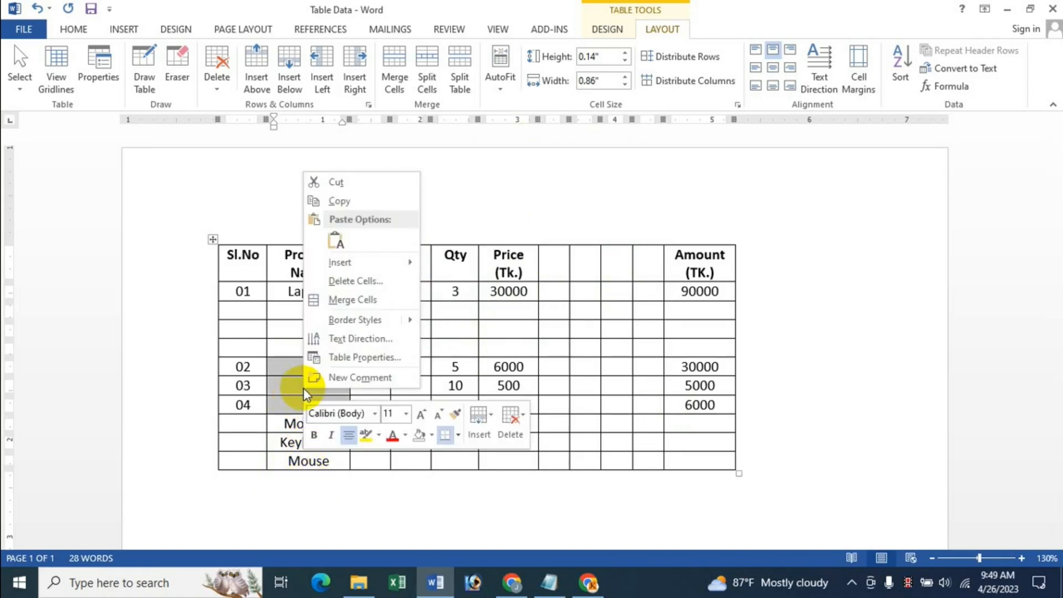
left_click(370, 281)
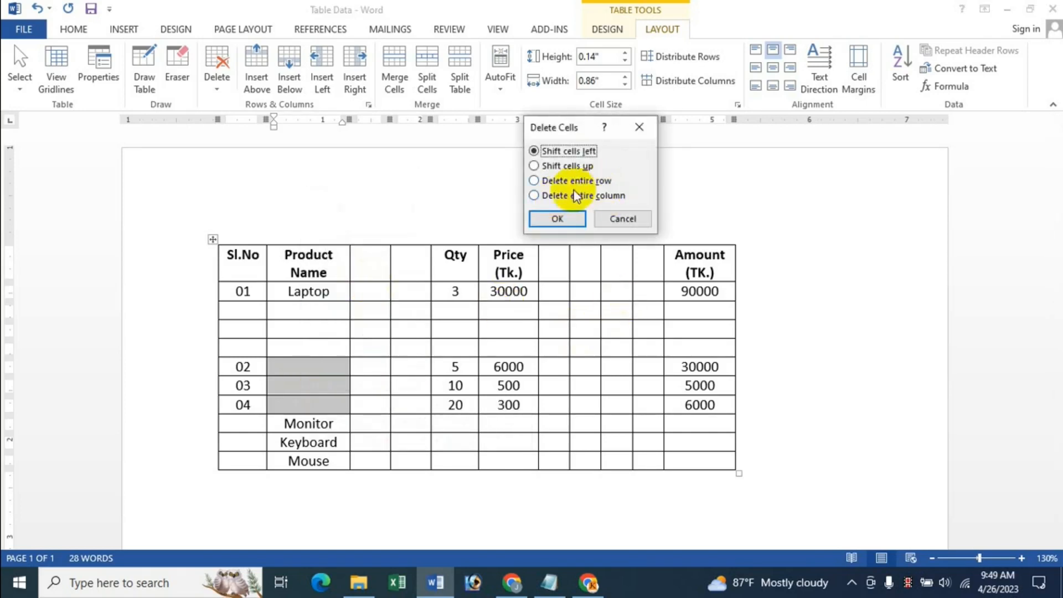
left_click(557, 219)
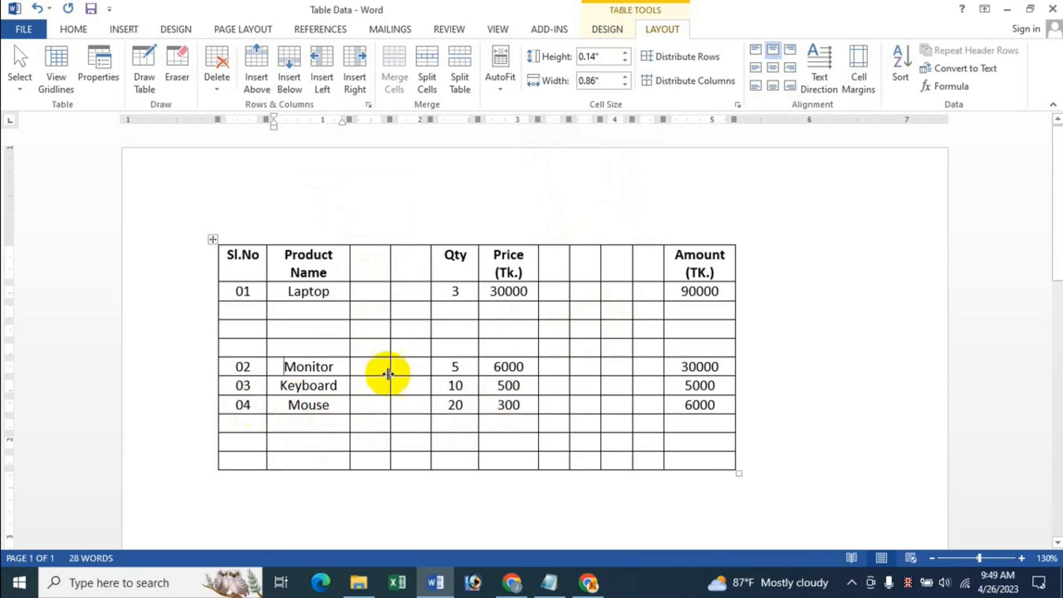
Insert three blank cells in the Monitor row, selecting from Qty through the first blank cell after Price, with Shift cells right.
left_click(509, 399)
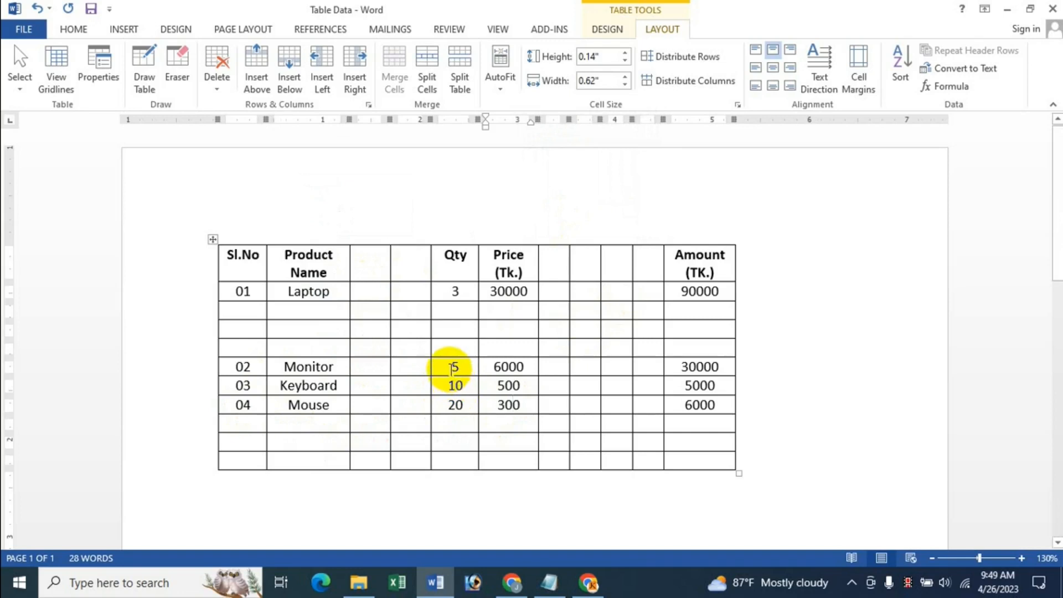
left_click_drag(451, 368, 558, 367)
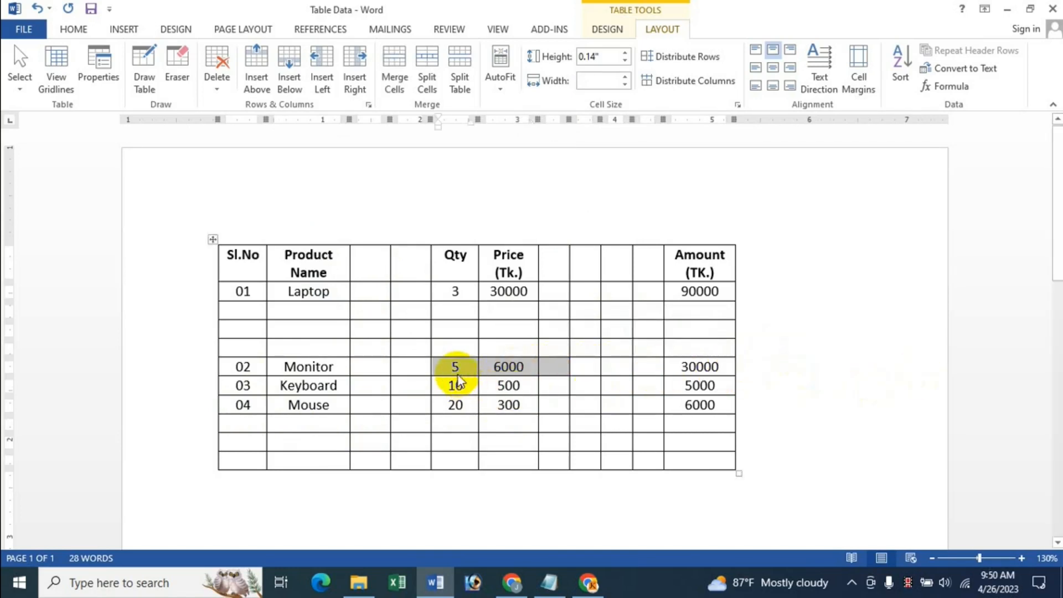
right_click(522, 375)
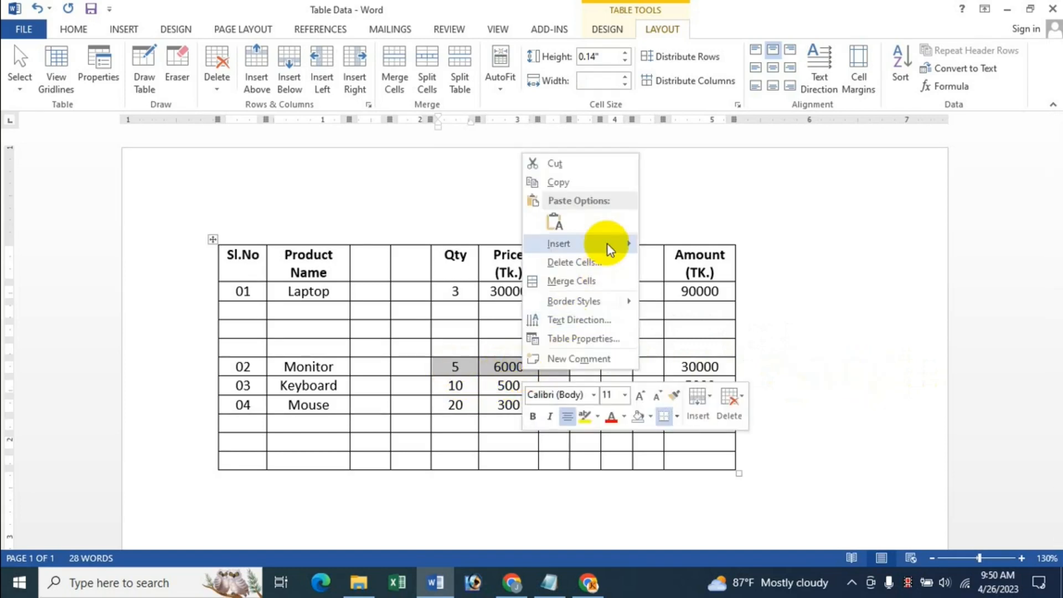
mouse_move(610, 244)
left_click(709, 324)
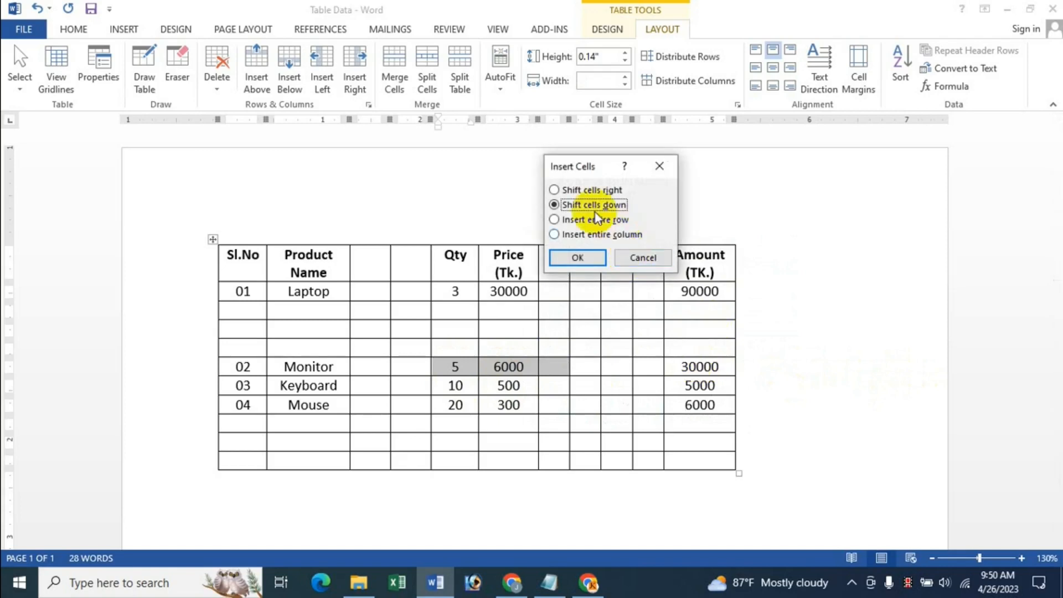
left_click(586, 191)
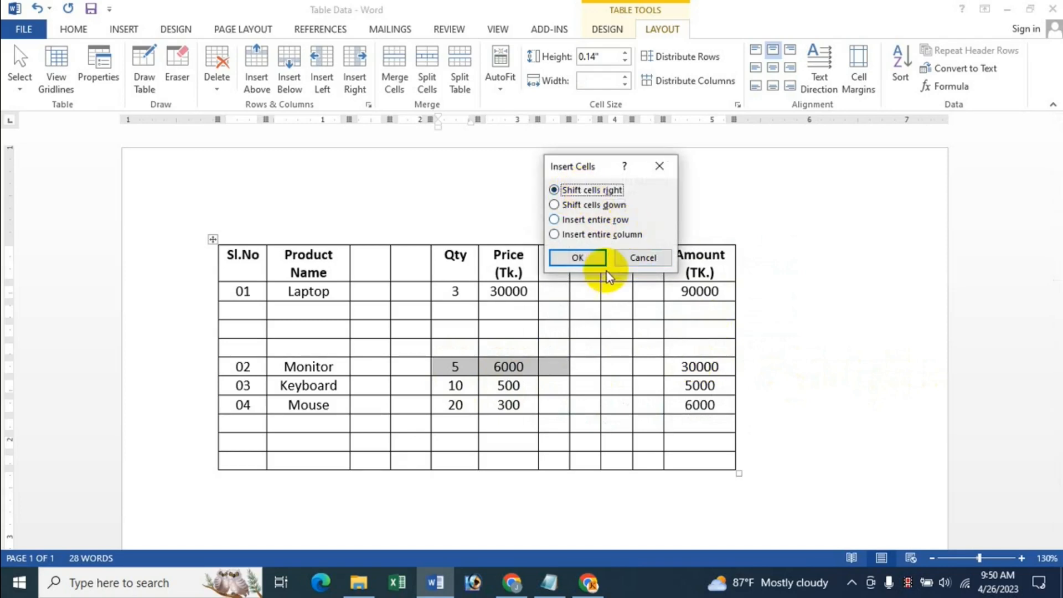
left_click(582, 258)
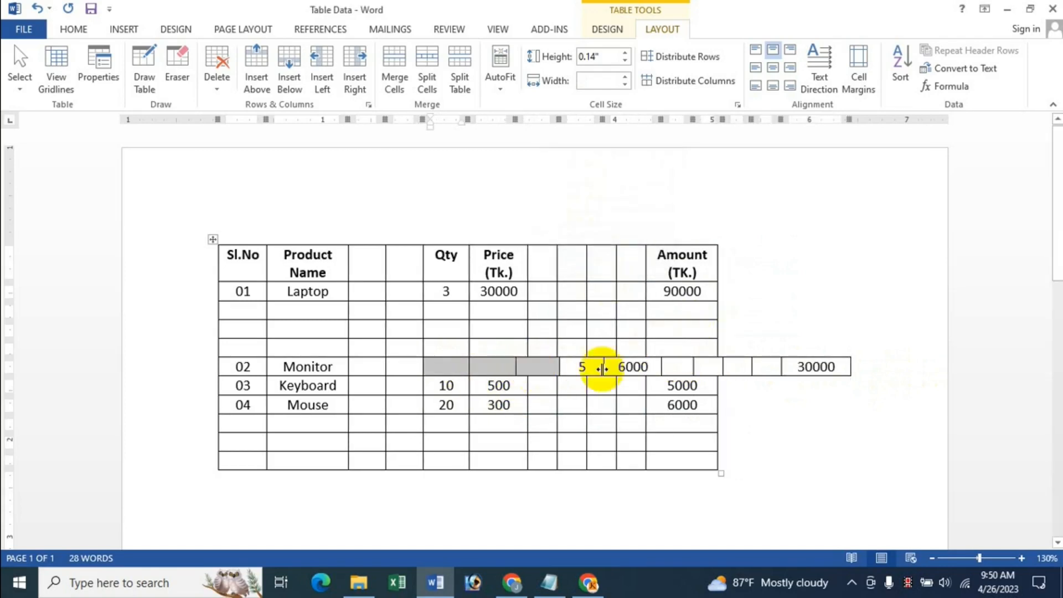
Delete the three selected blank cells in the Monitor row with the Shift cells left option.
right_click(497, 375)
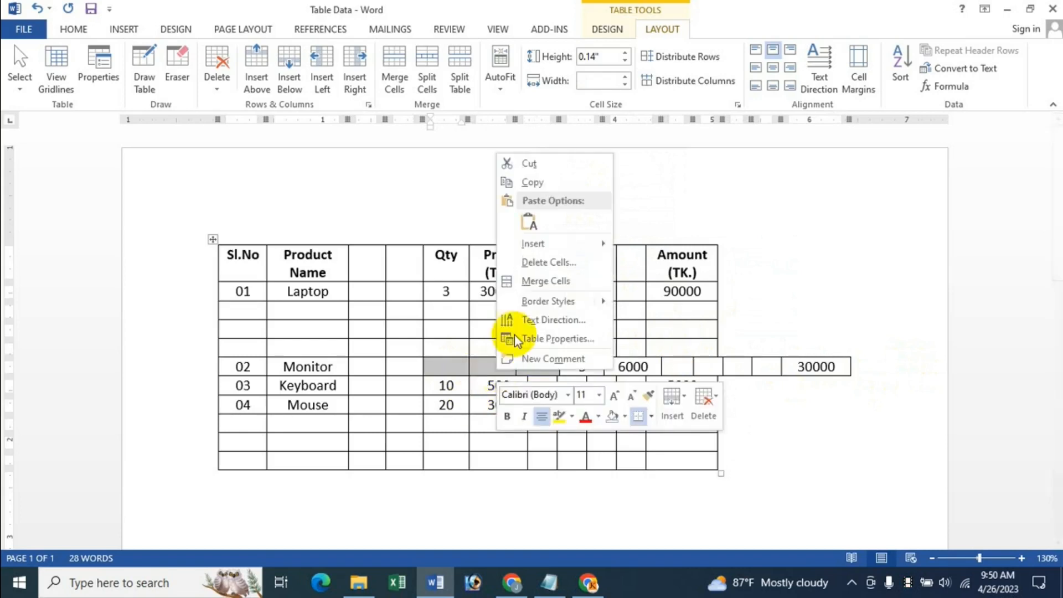
left_click(546, 261)
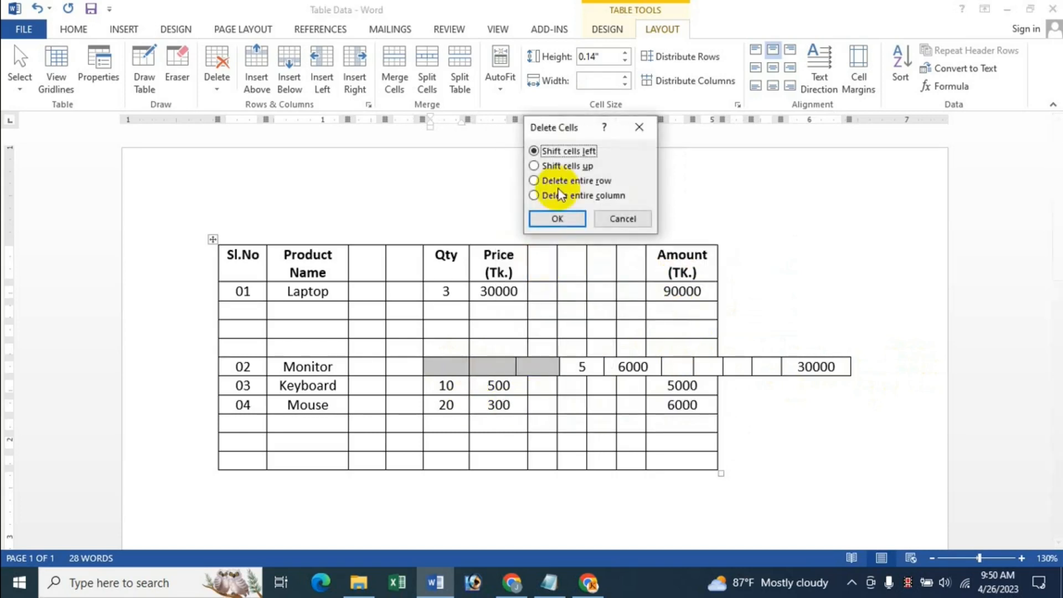
left_click(570, 220)
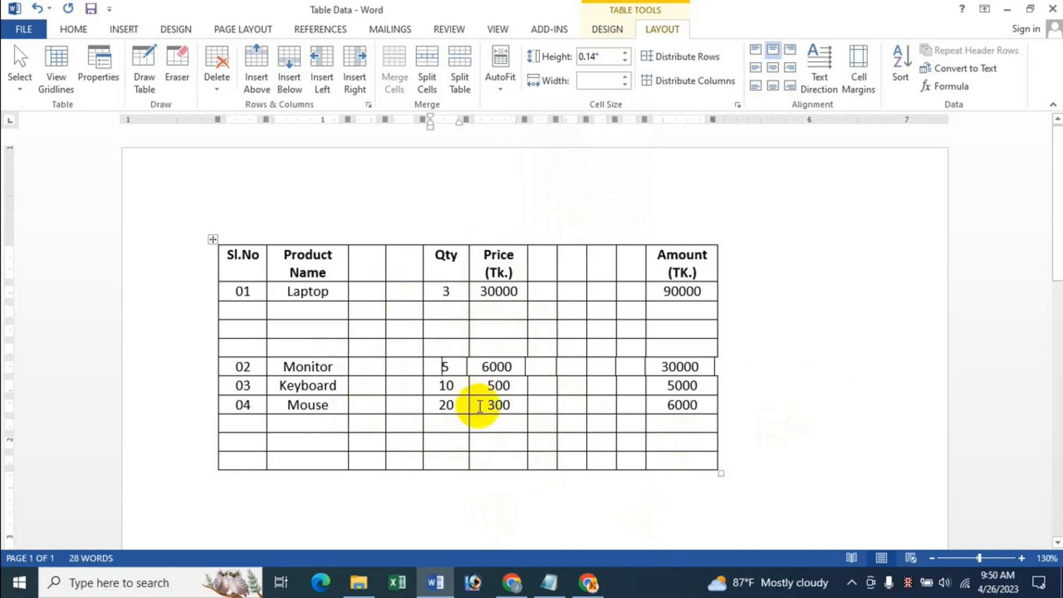
Insert two blank columns before Qty by selecting the Qty and Price columns and using Insert Cells with the Insert entire column option.
left_click(458, 244)
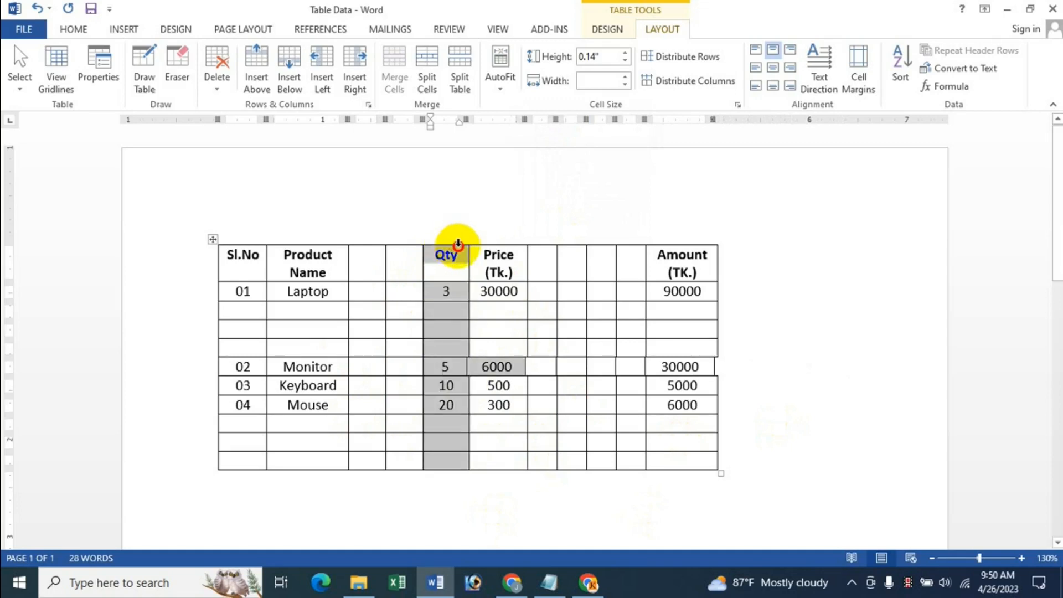
left_click_drag(468, 247, 482, 253)
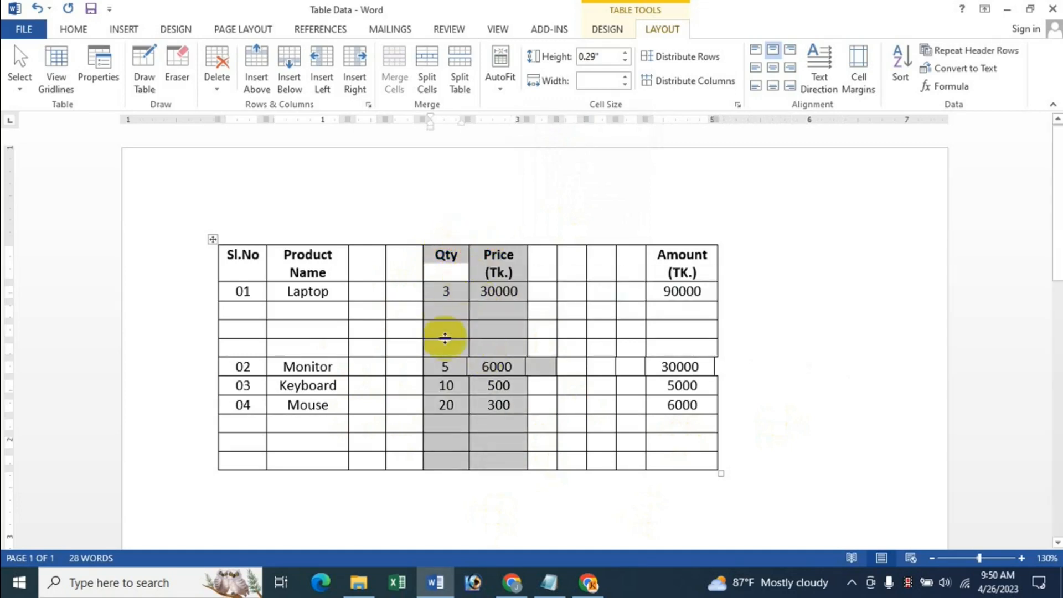
right_click(482, 273)
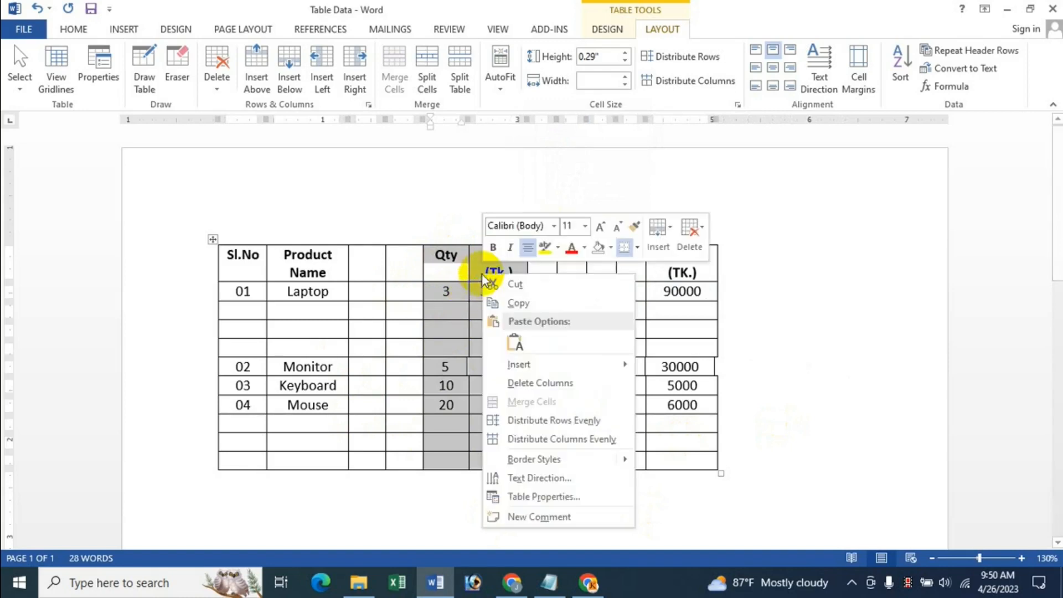
mouse_move(544, 364)
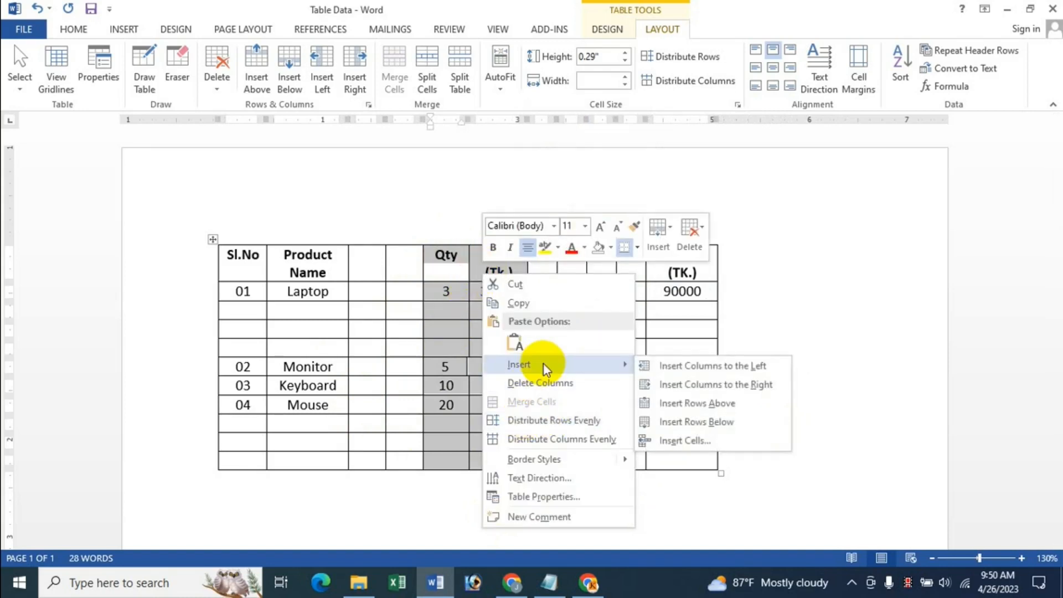
left_click(714, 442)
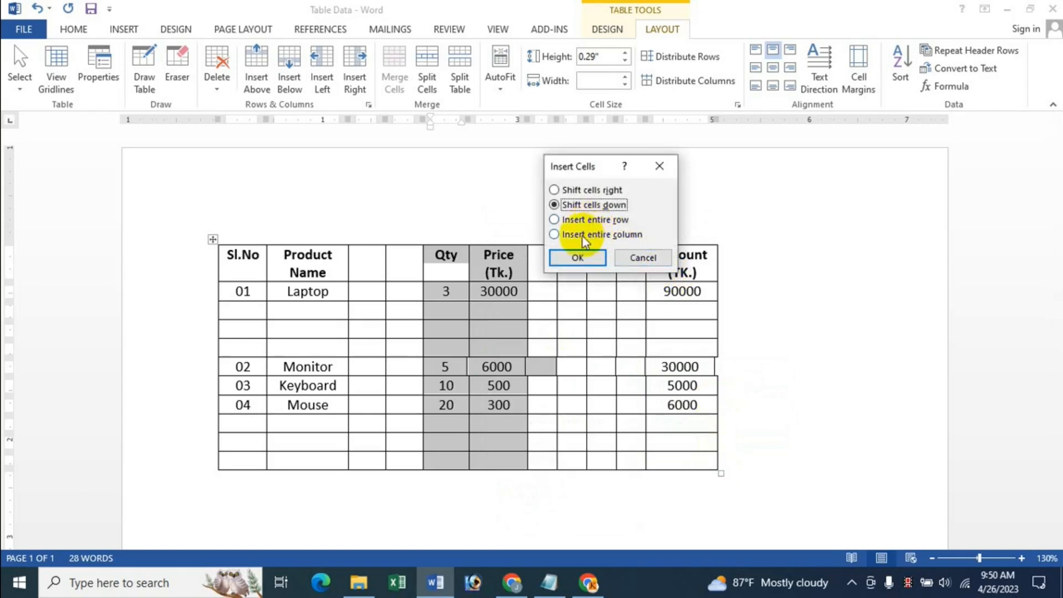
left_click(586, 261)
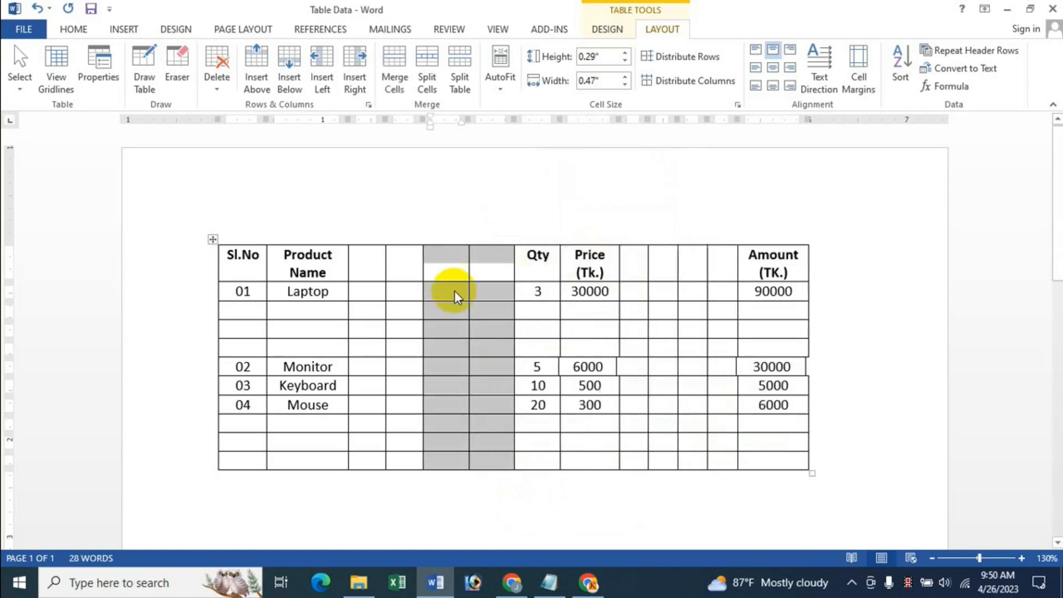
right_click(453, 290)
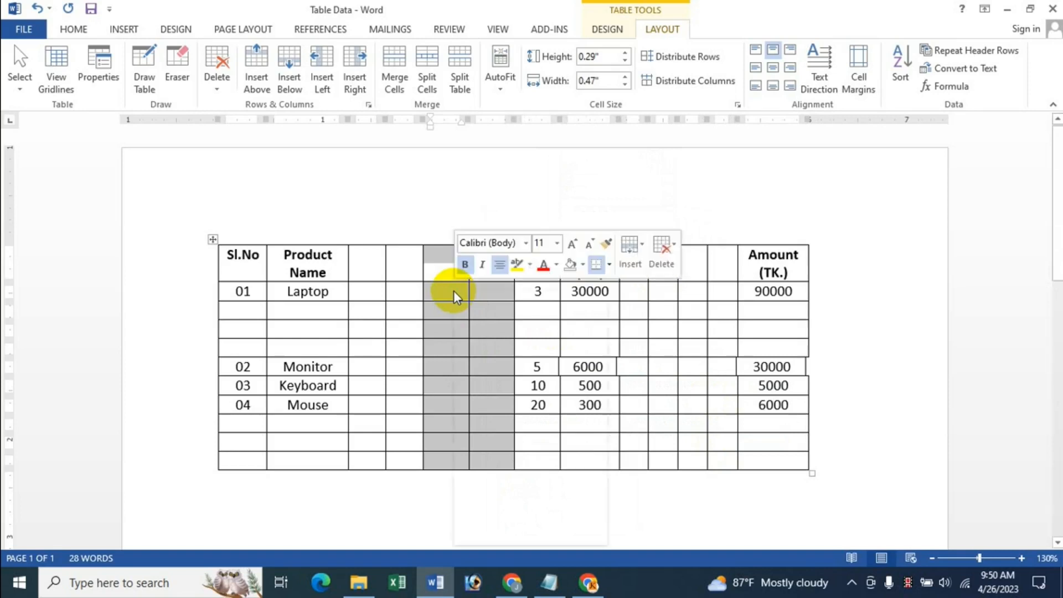
left_click(507, 419)
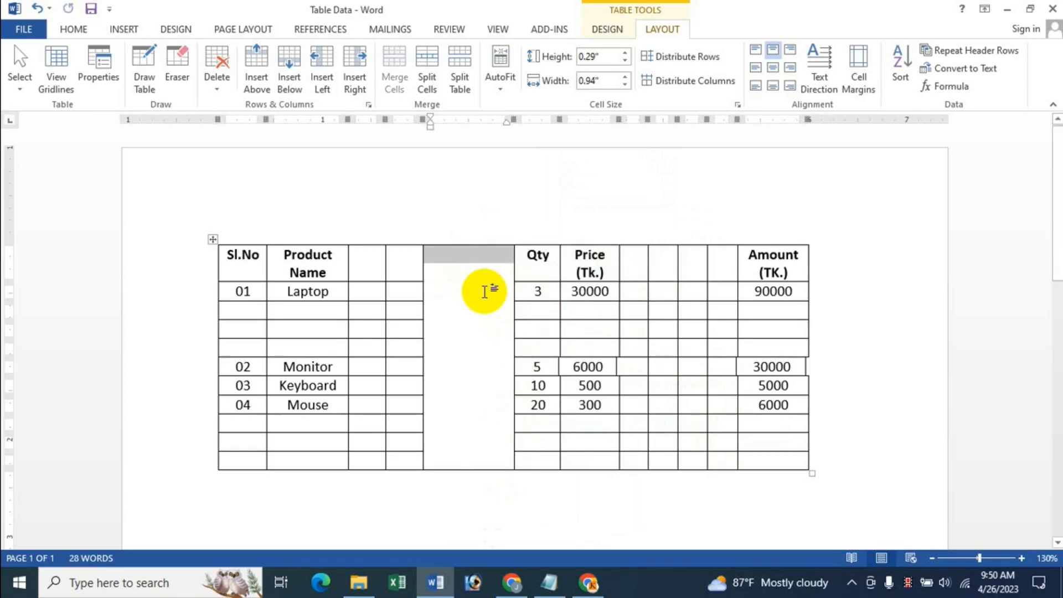
key("ctrl+z")
left_click(488, 287)
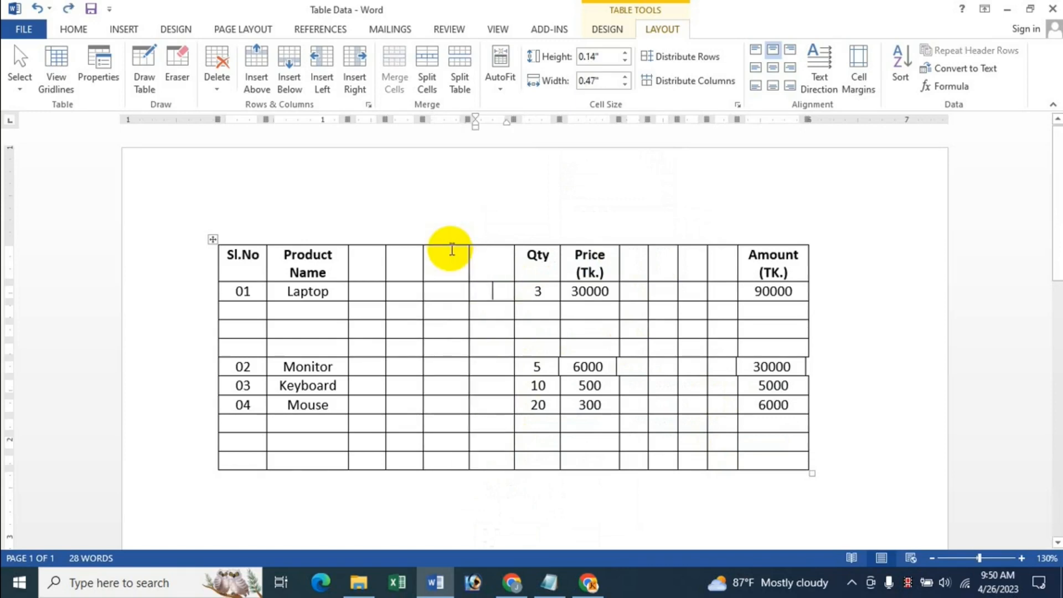
Delete the three adjacent blank columns immediately before the Qty column.
left_click(450, 244)
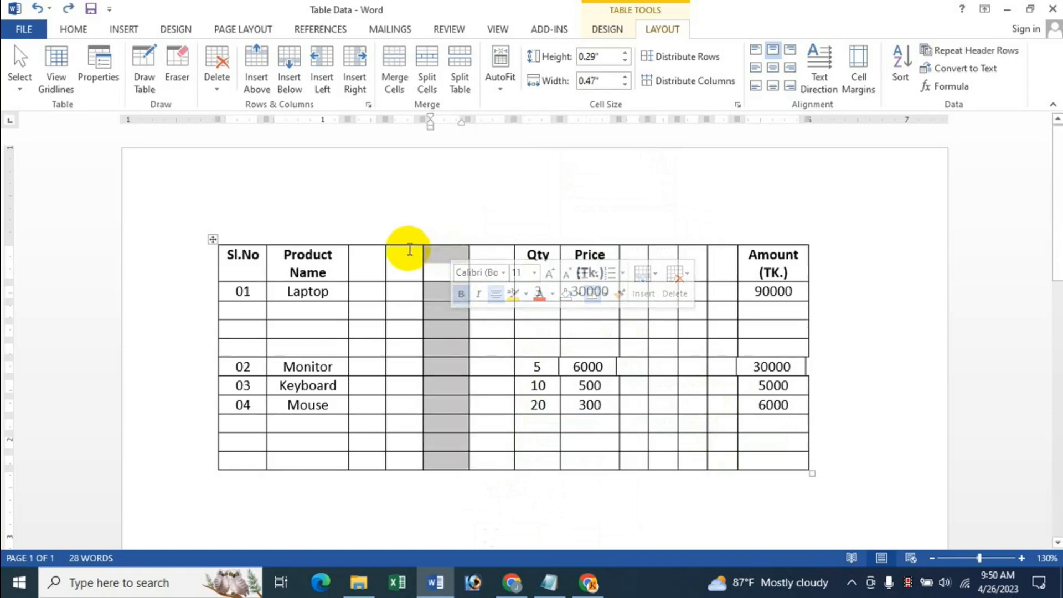
left_click_drag(407, 242, 479, 255)
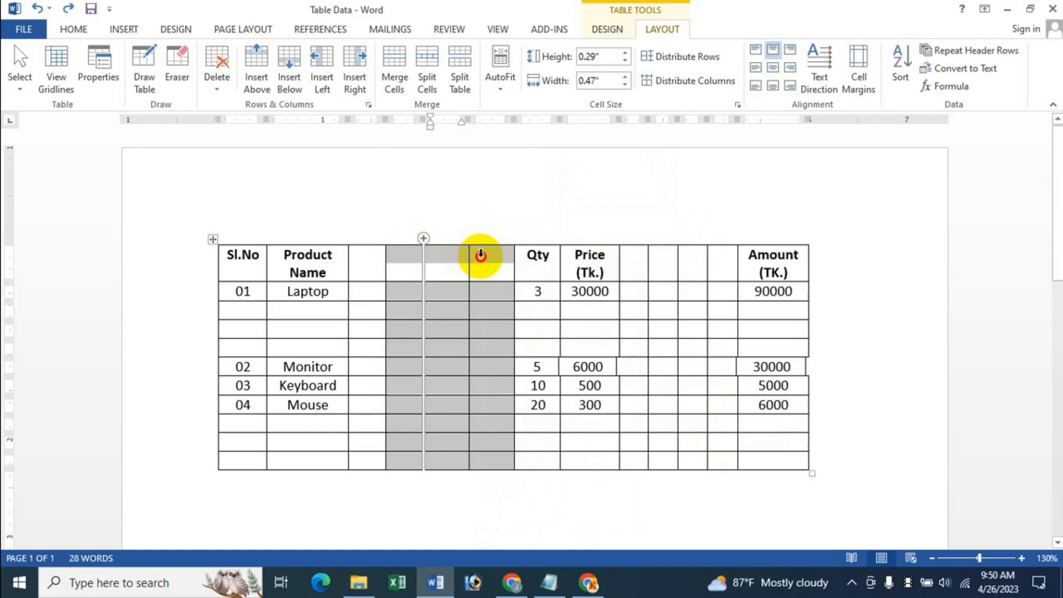
right_click(449, 298)
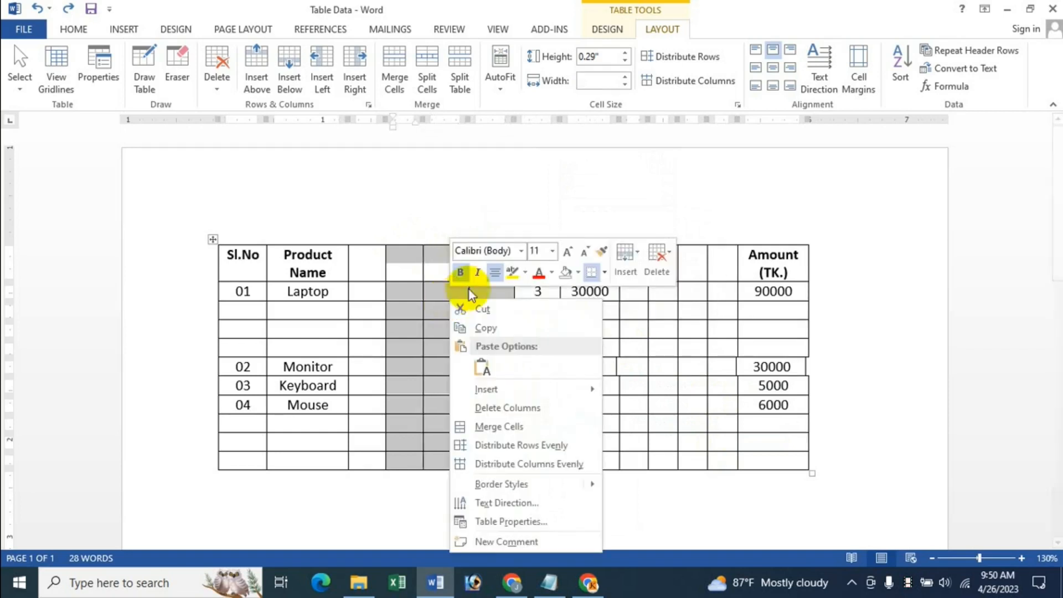
left_click(530, 410)
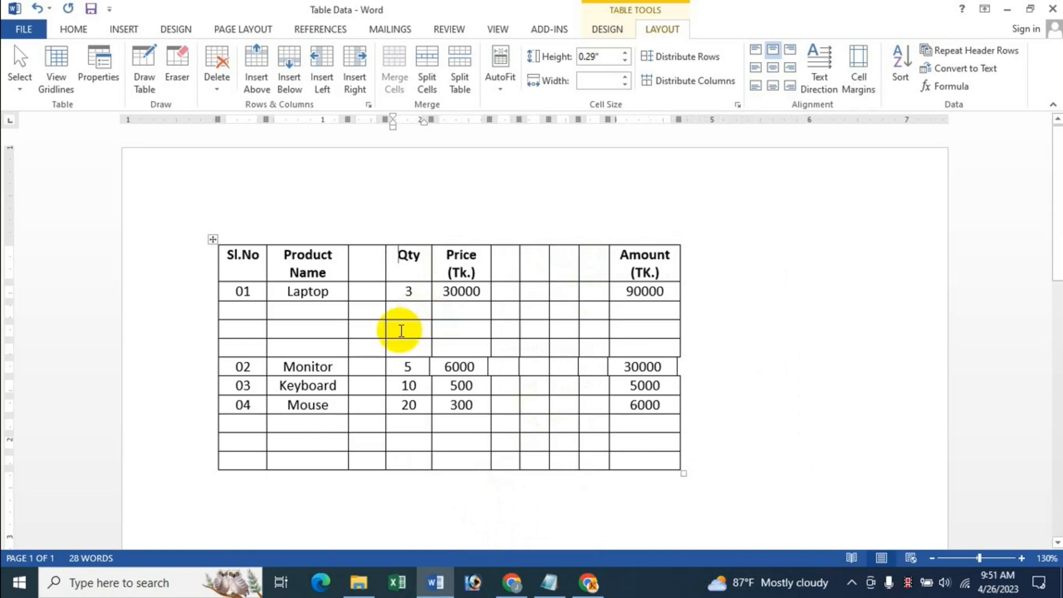
Insert three blank rows above Monitor by selecting the 02 to 04 rows and using Insert Cells with the Insert entire row option.
mouse_move(206, 380)
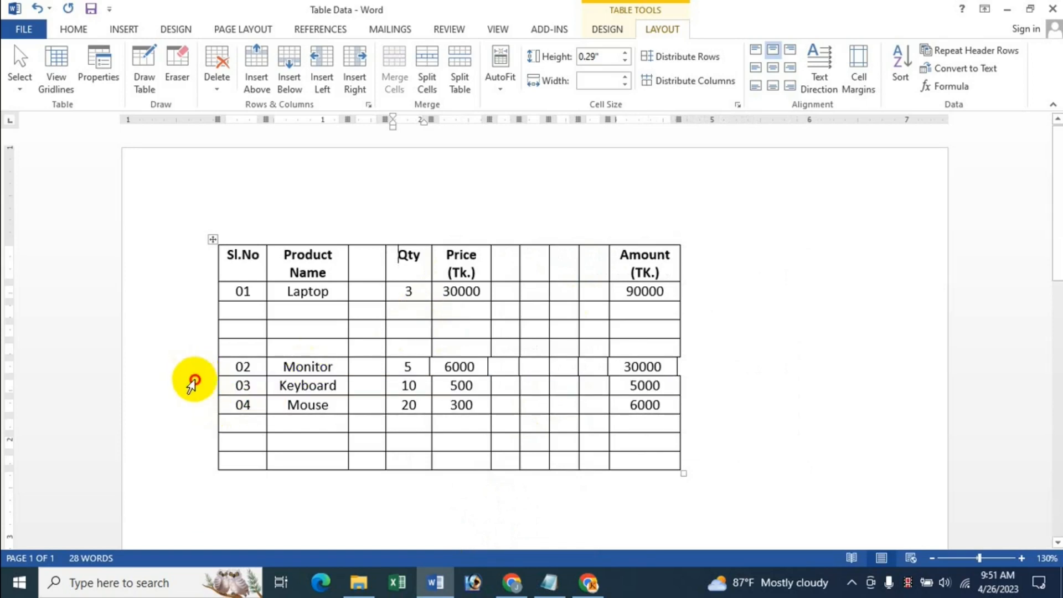
left_click_drag(194, 372, 197, 411)
right_click(501, 390)
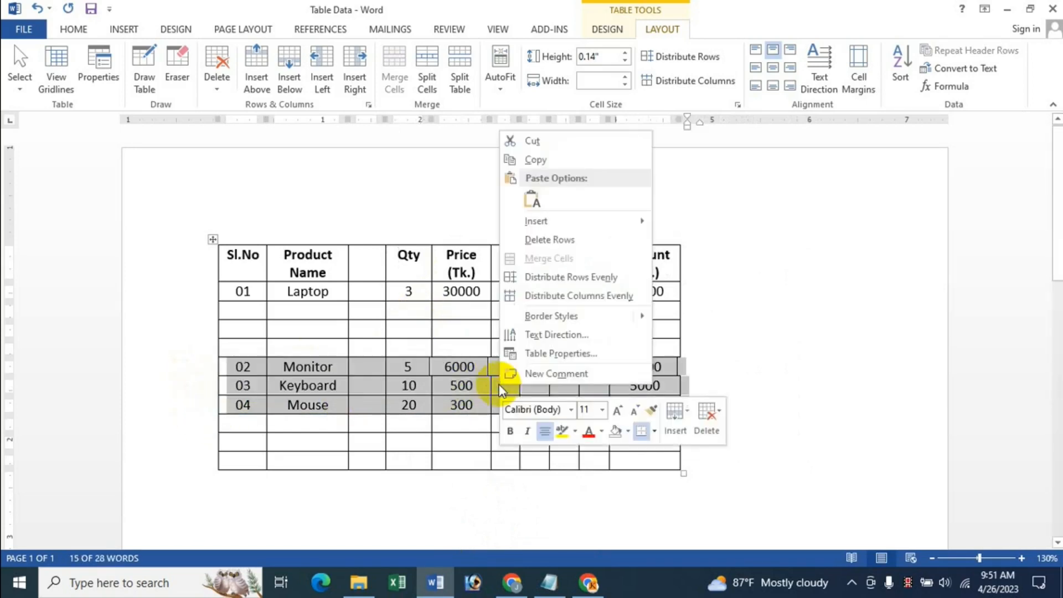
mouse_move(580, 222)
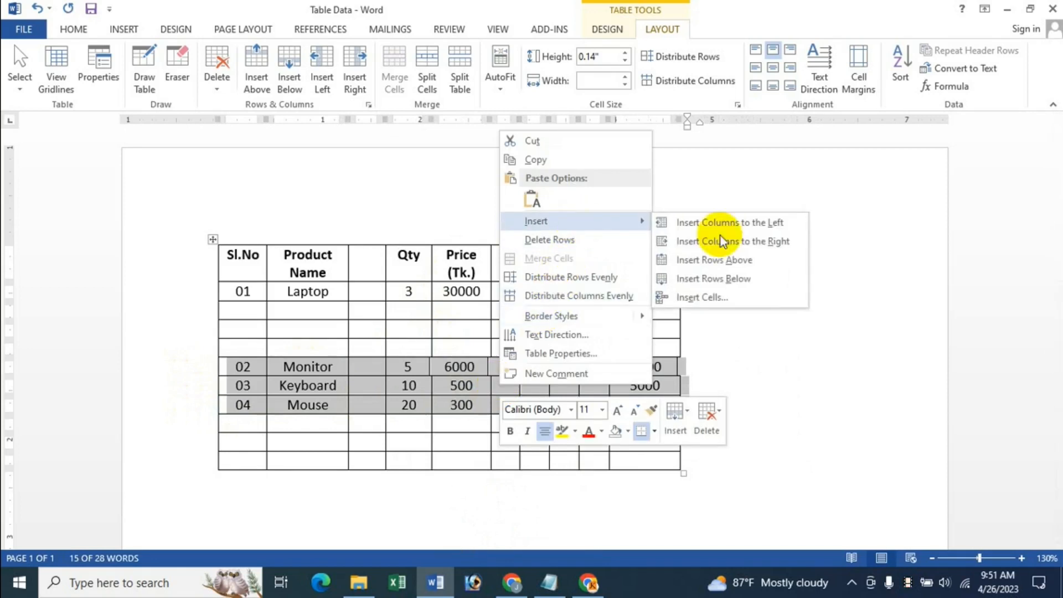
left_click(714, 297)
left_click(580, 220)
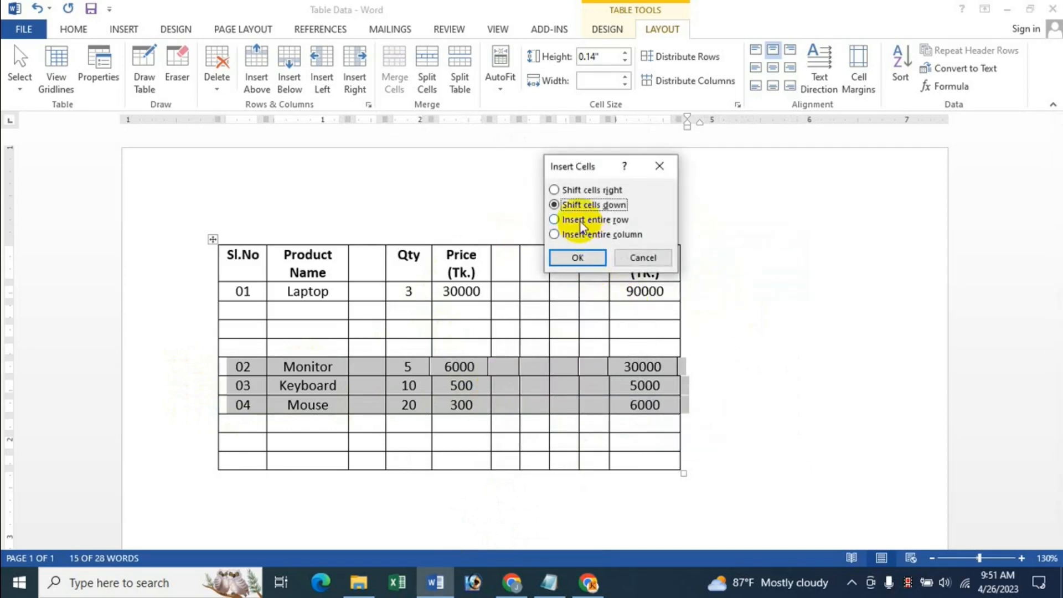
left_click(579, 258)
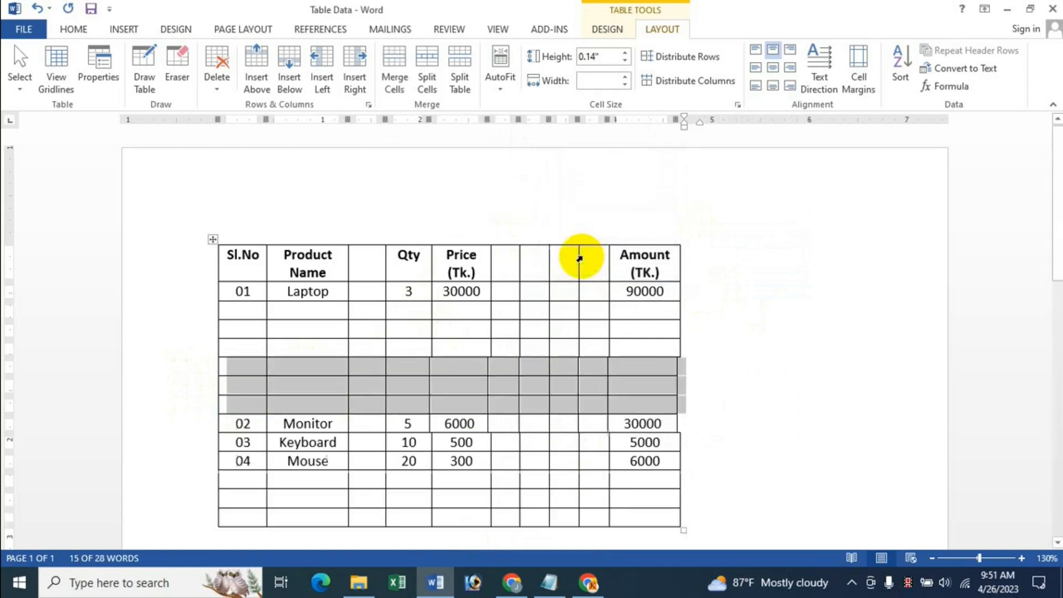
Delete the three selected blank rows directly above the Monitor row.
right_click(299, 390)
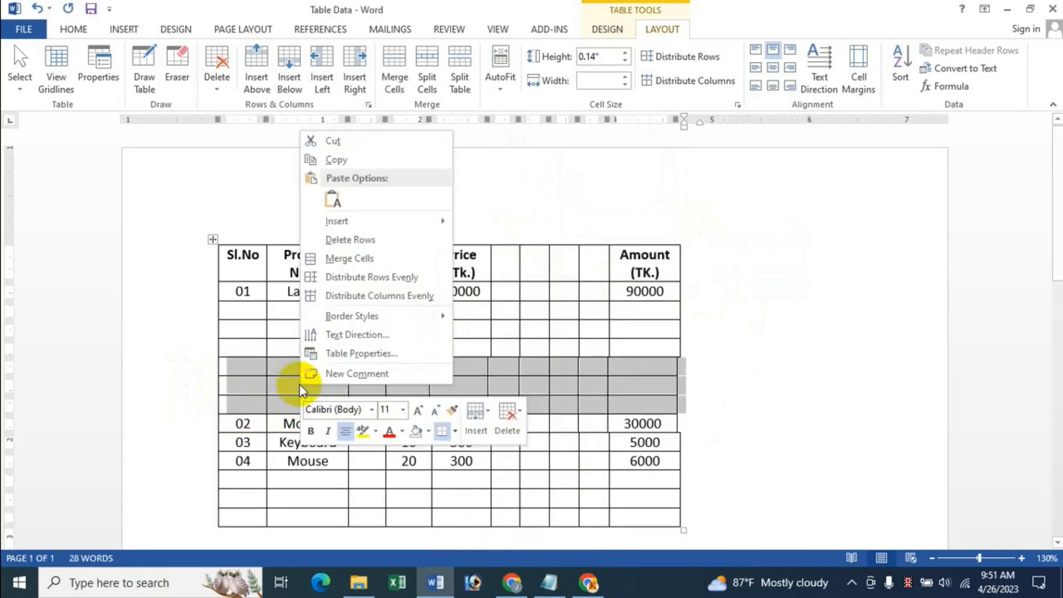
left_click(382, 242)
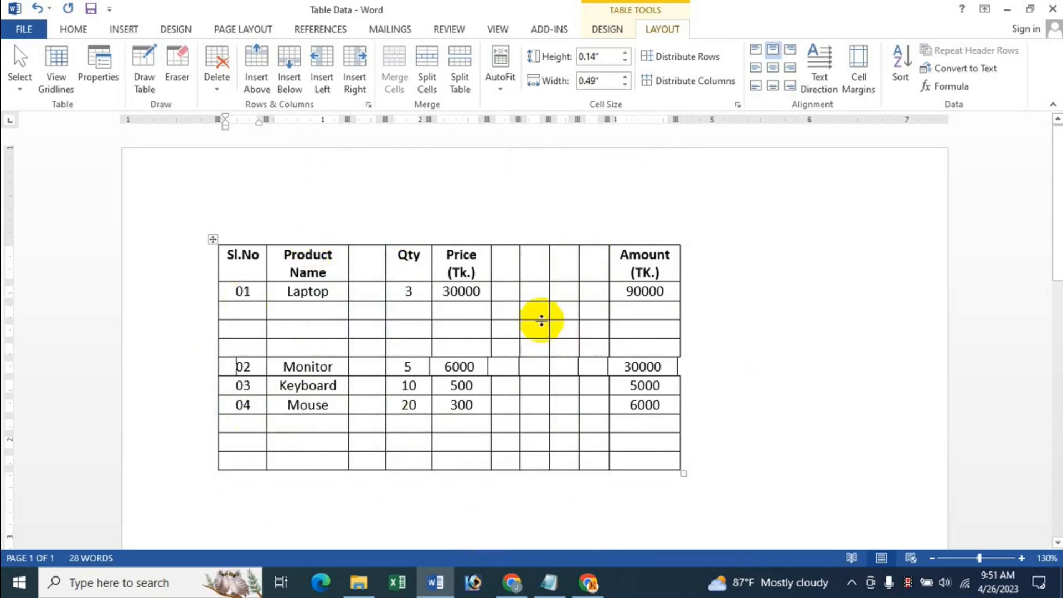
left_click(541, 311)
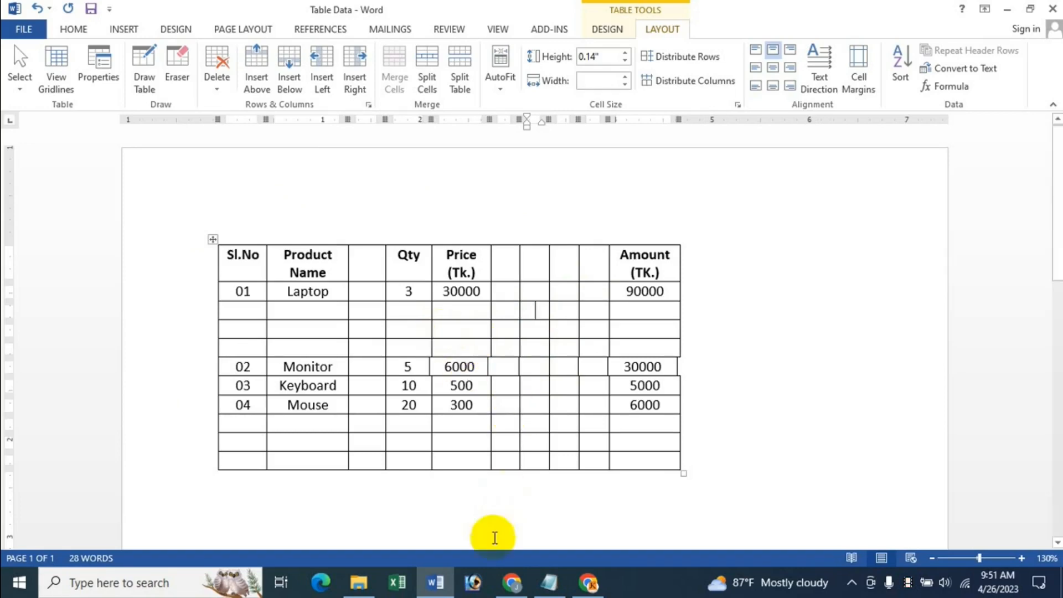
Switch to Chrome and view the top of the JK Update Technology YouTube channel's videos page.
left_click(512, 583)
scroll(720, 299, "up", 2)
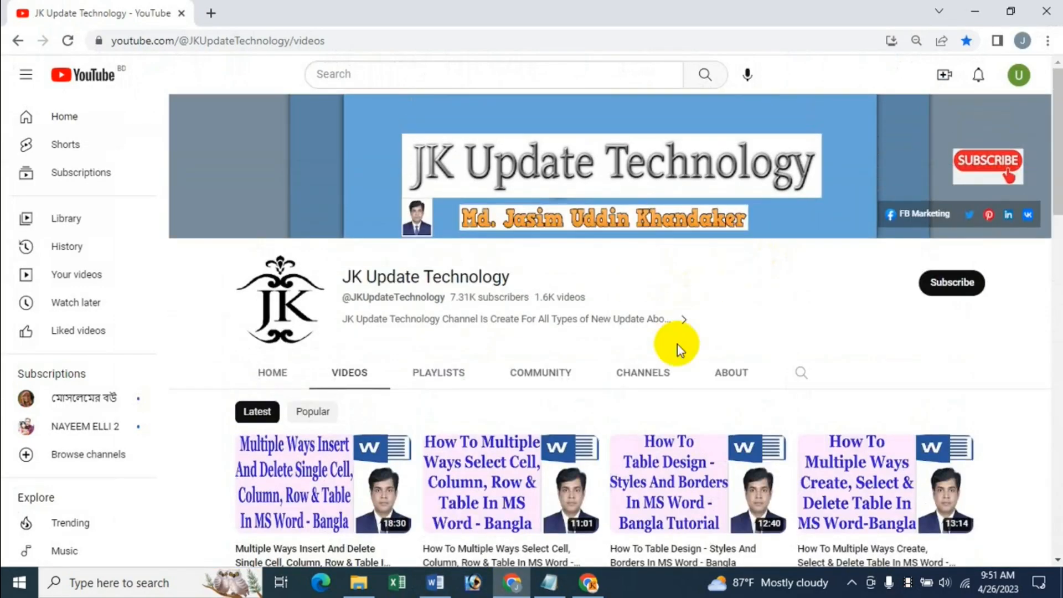